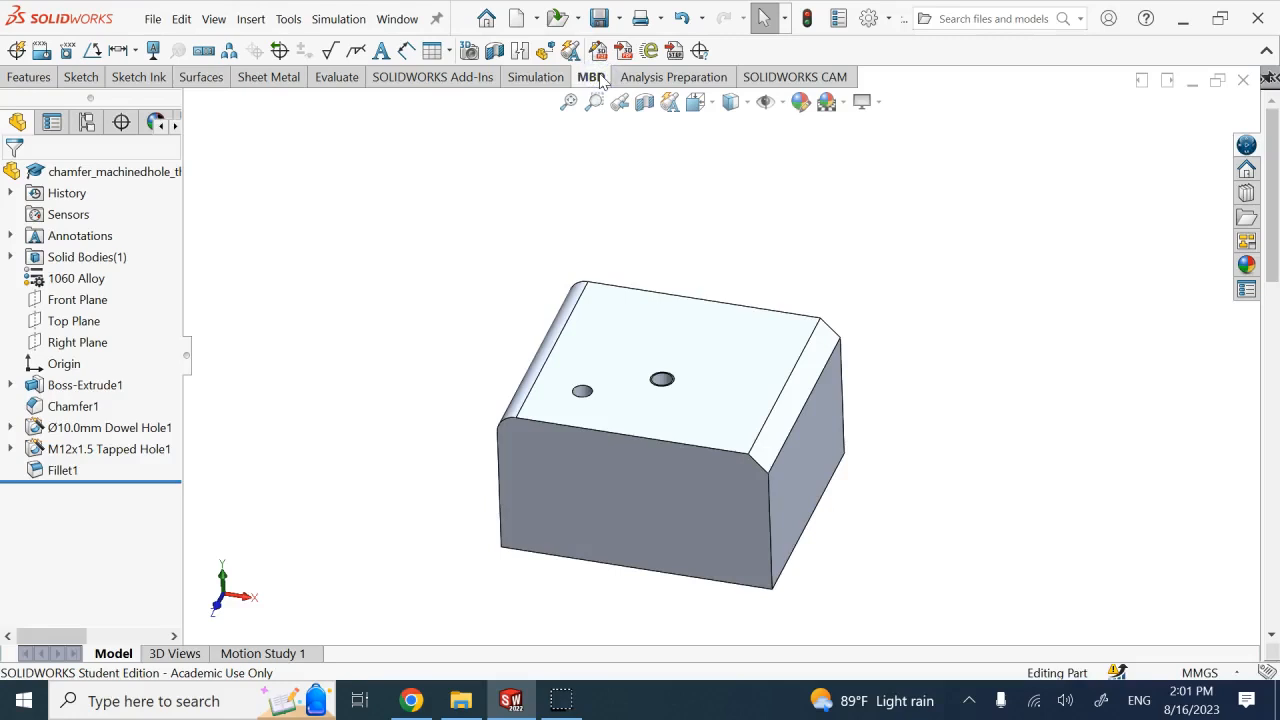
- Display the lists of available toolbars and CommandManager tabs, checking where the MBD tab is enabled
{"action": "right_click", "coordinate": [598, 79]}
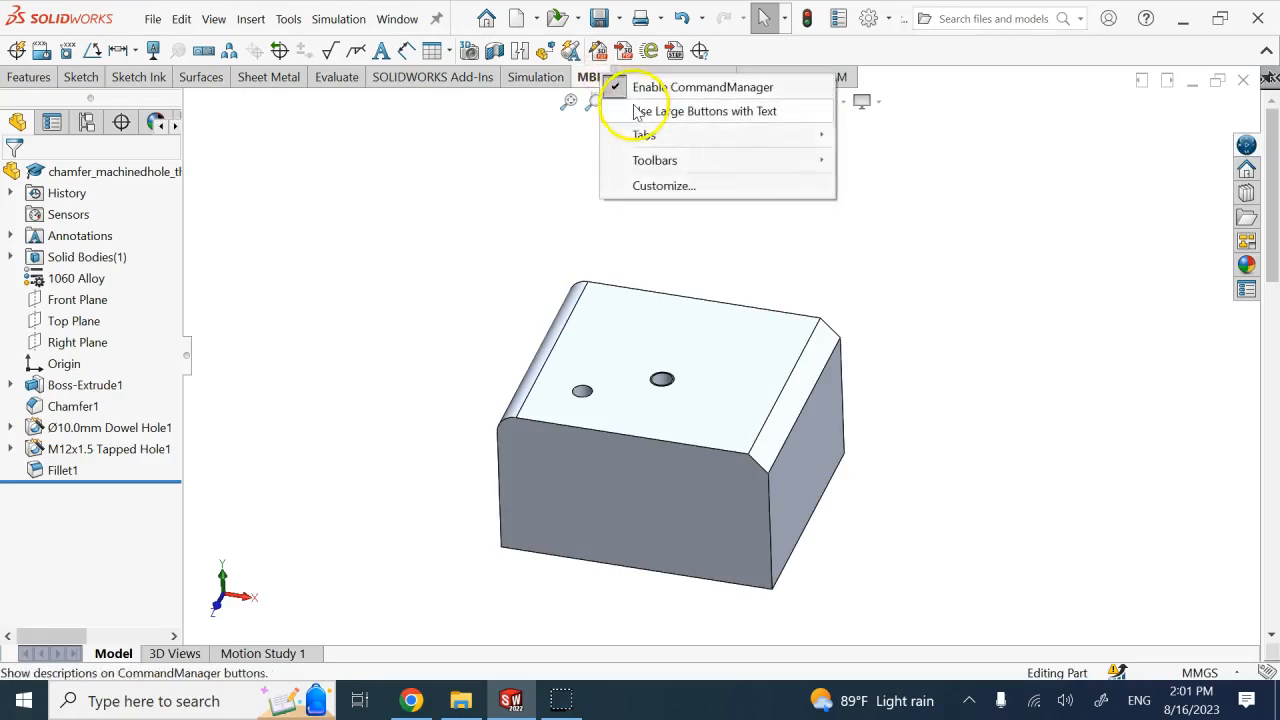
{"action": "left_click", "coordinate": [710, 162]}
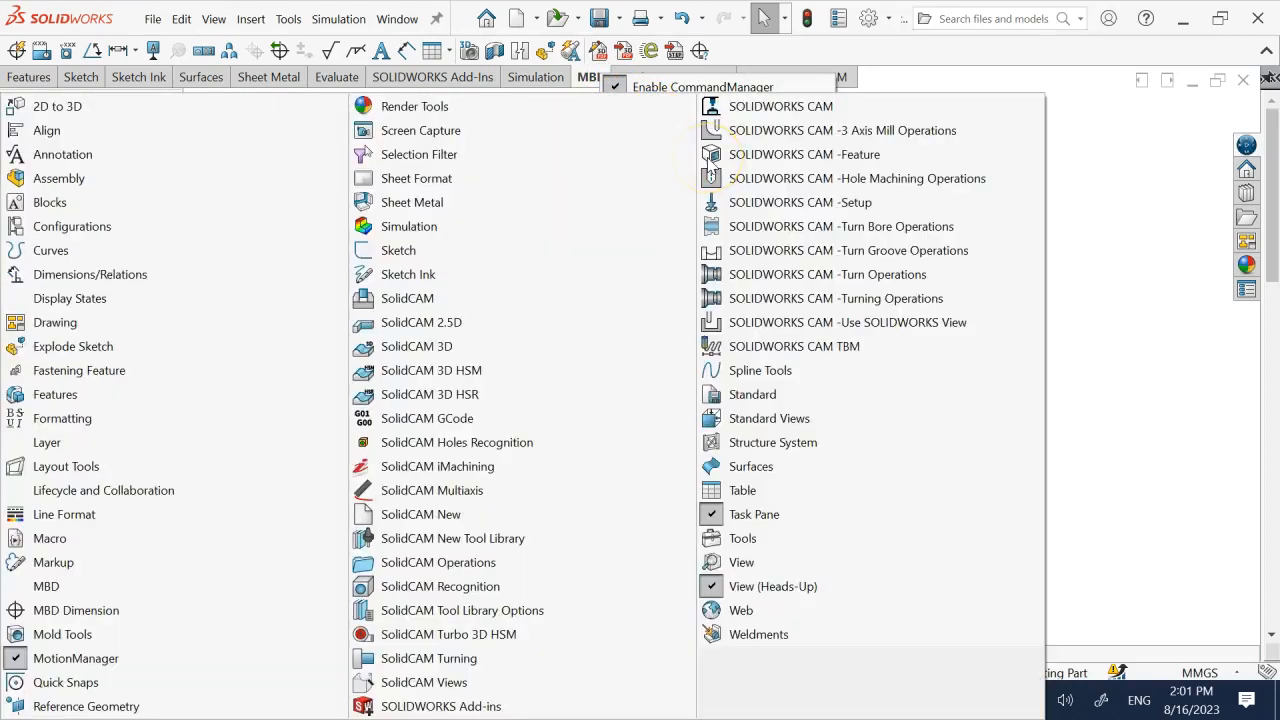
{"action": "left_click", "coordinate": [890, 82]}
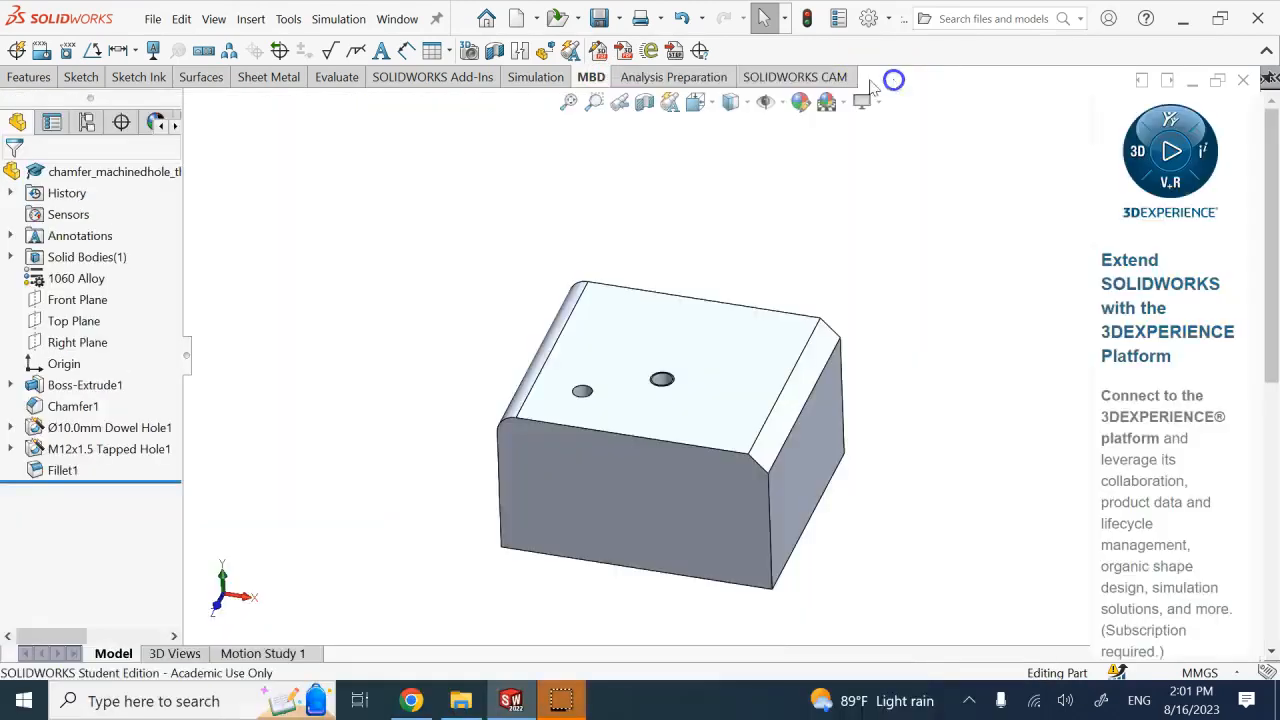
{"action": "right_click", "coordinate": [599, 82]}
{"action": "left_click", "coordinate": [638, 142]}
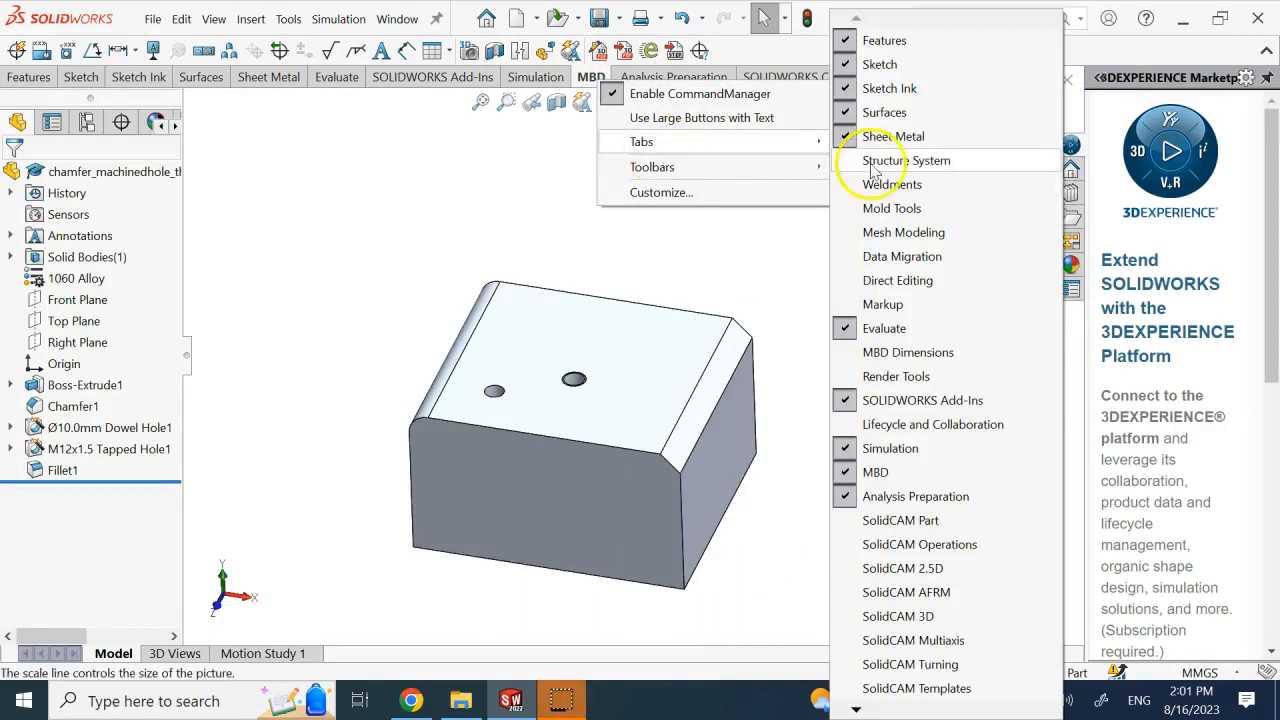
{"action": "left_click", "coordinate": [482, 176]}
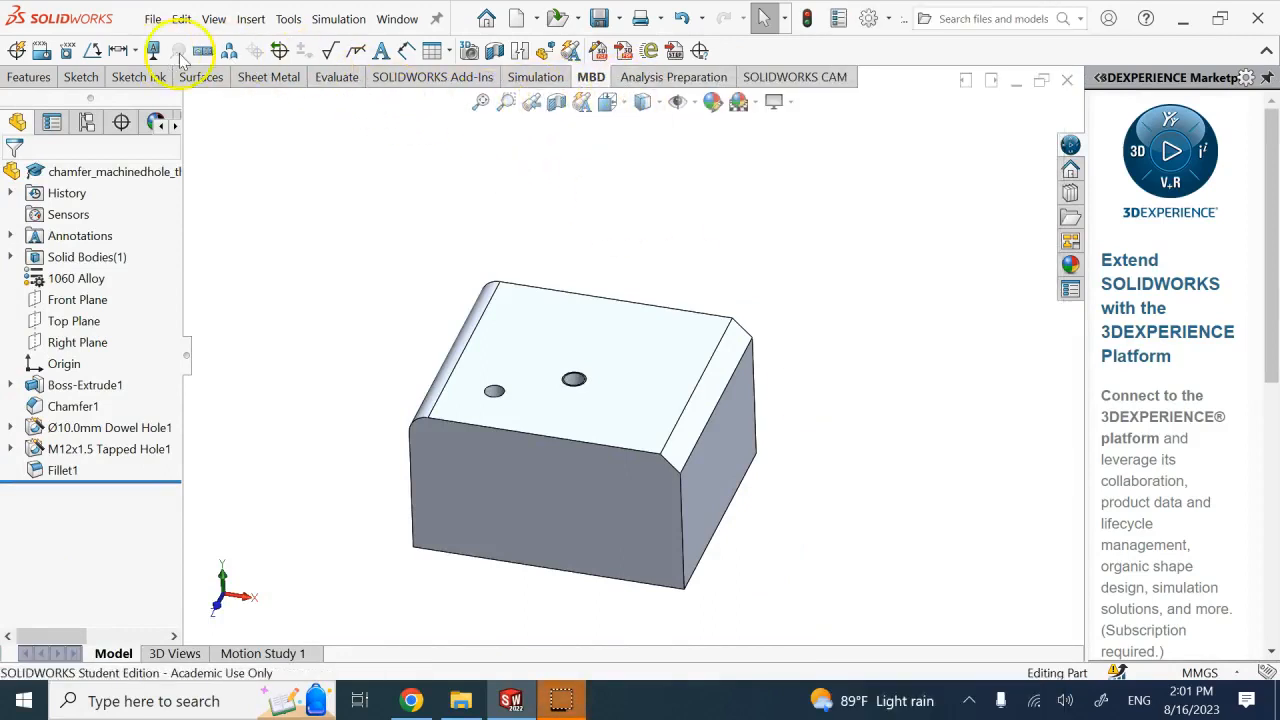
- View the part in the DimXpertManager and return to the FeatureManager design tree
{"action": "left_click", "coordinate": [121, 122]}
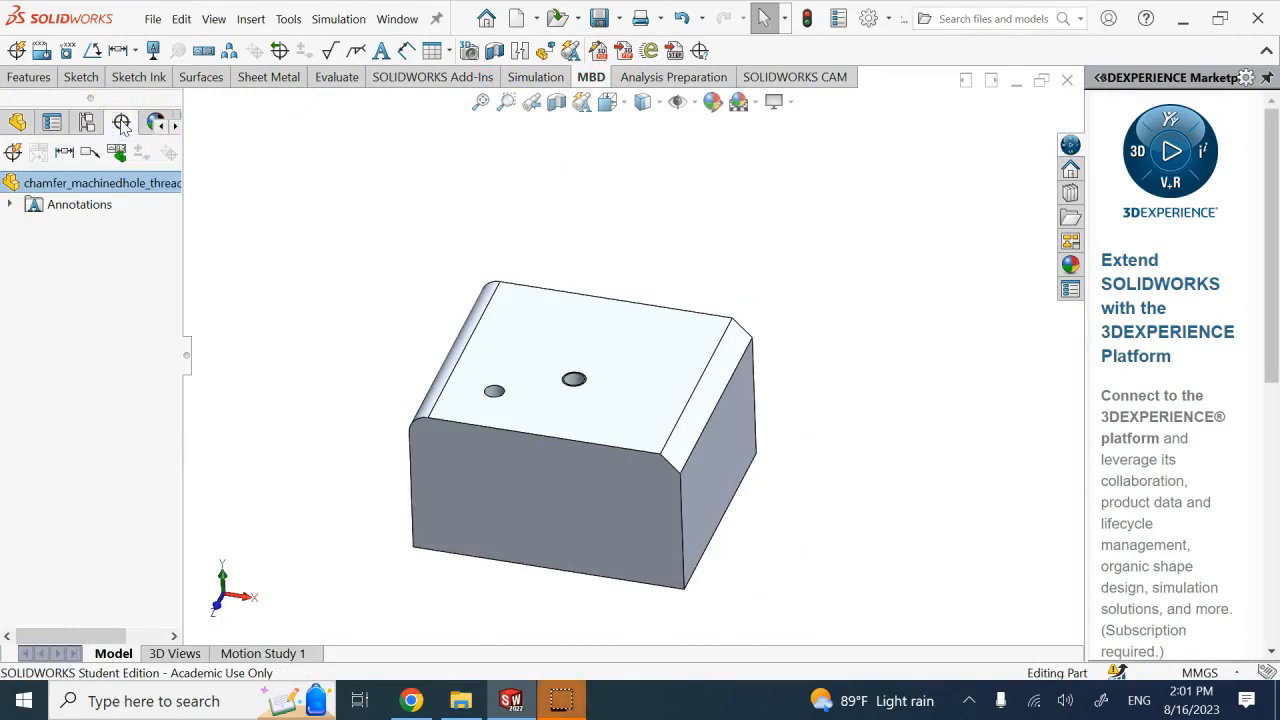
{"action": "left_click", "coordinate": [123, 125]}
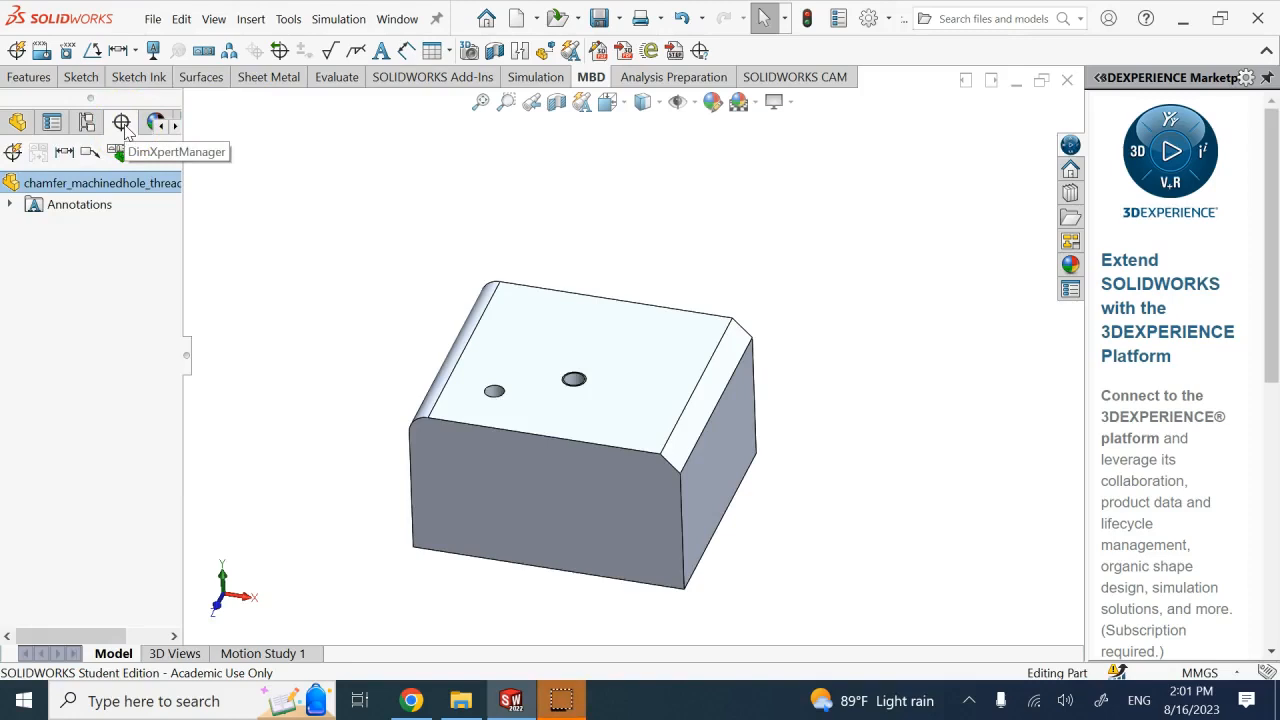
{"action": "left_click", "coordinate": [398, 177]}
{"action": "left_click", "coordinate": [21, 120]}
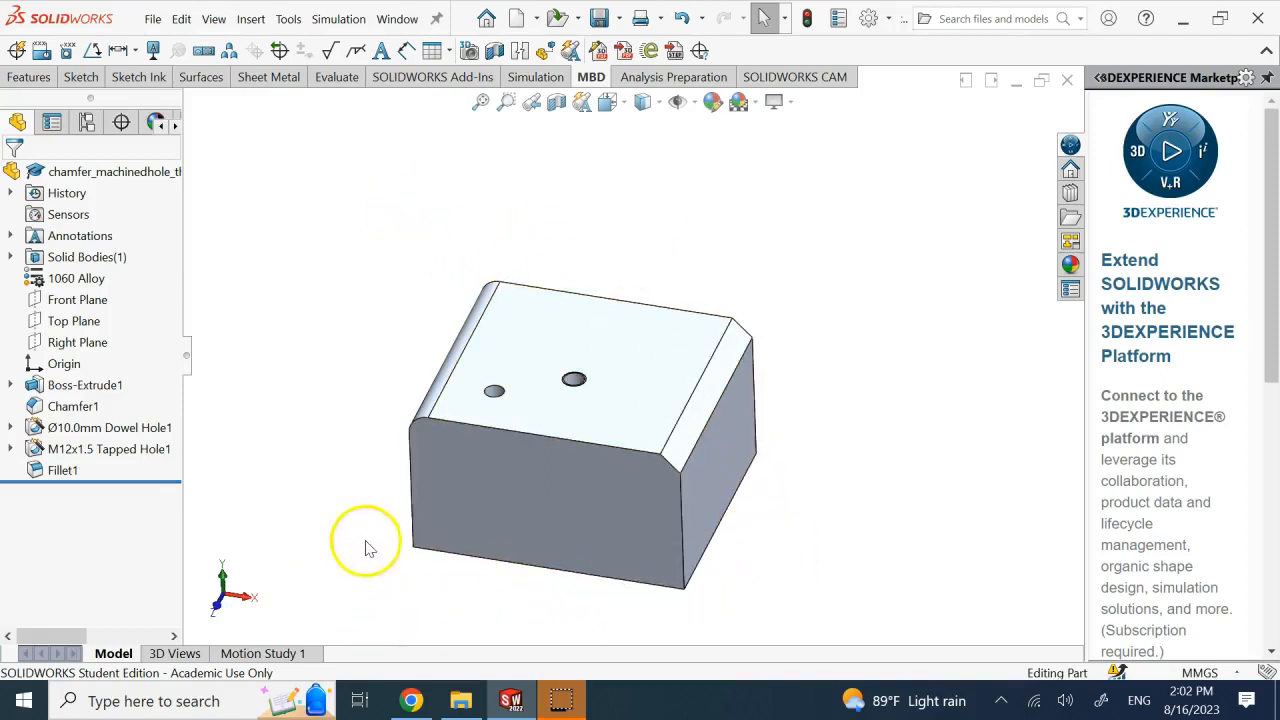
- Examine the block's holes, chamfer, fillet and side faces from several angles
{"action": "key", "text": "Up"}
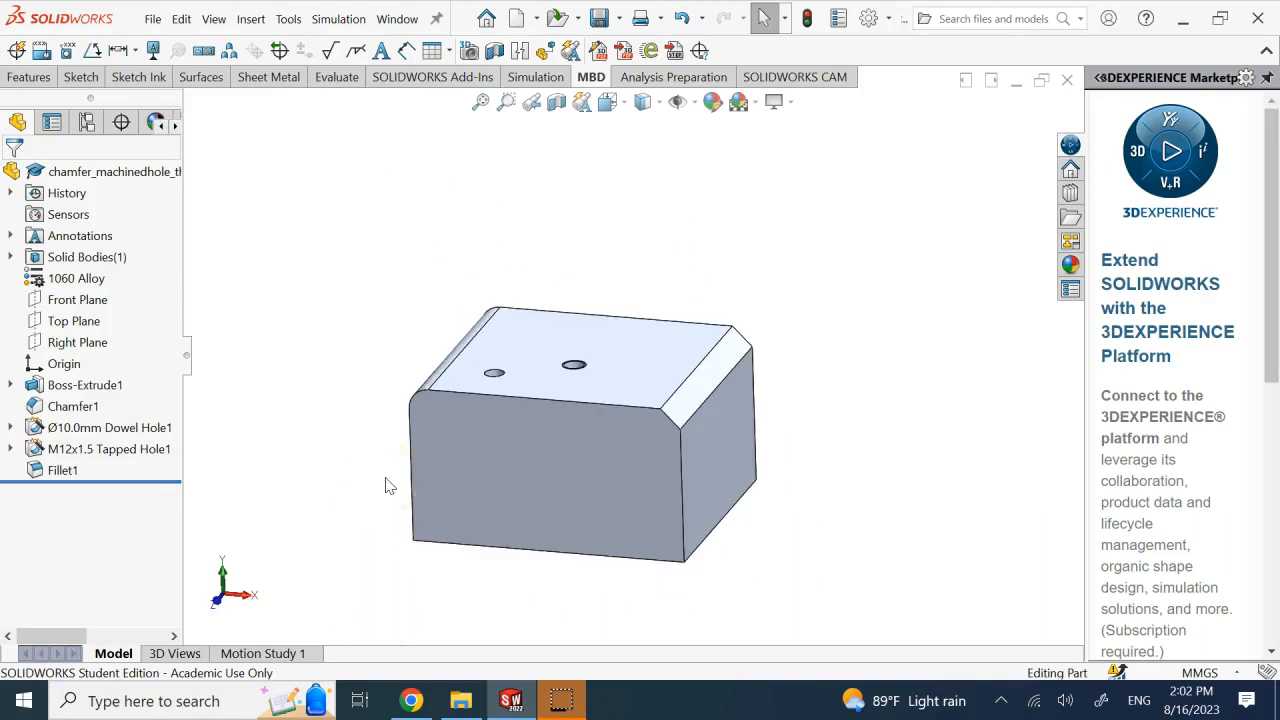
{"action": "key", "text": "Up"}
{"action": "key", "text": "Up"}
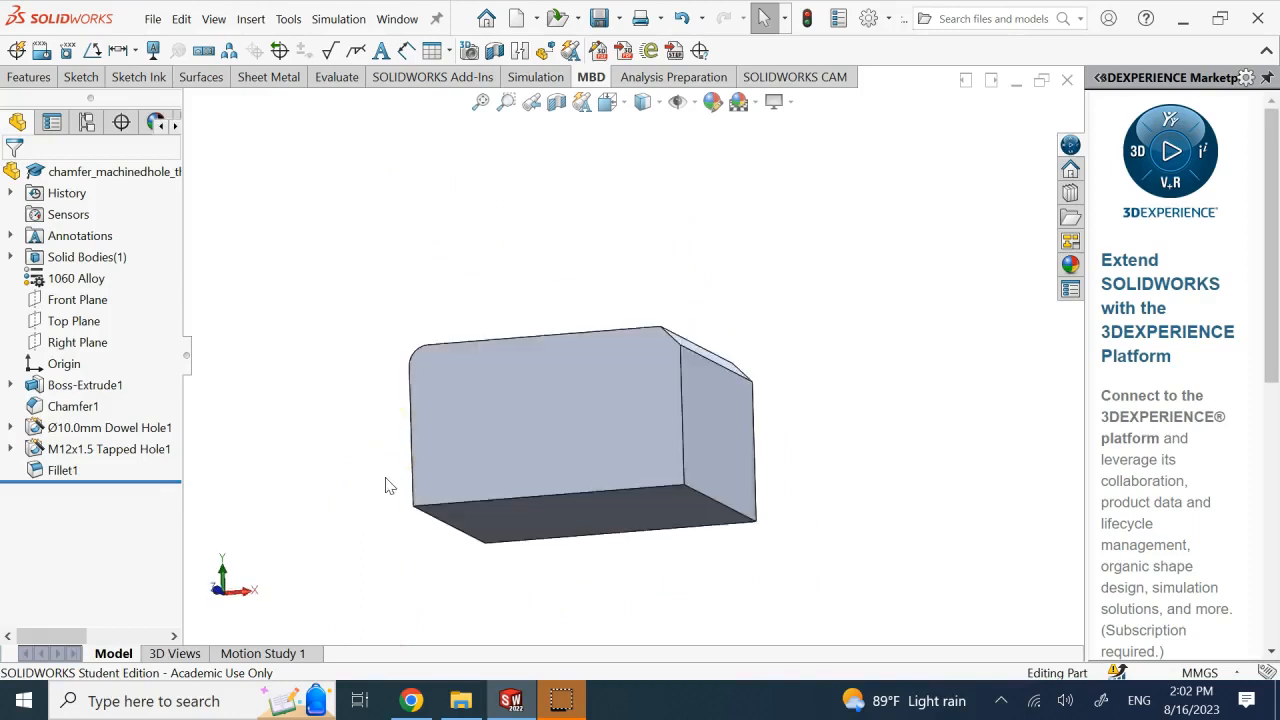
{"action": "key", "text": "Right"}
{"action": "key", "text": "Down"}
{"action": "key", "text": "Down"}
{"action": "key", "text": "Right"}
{"action": "key", "text": "Right"}
{"action": "key", "text": "Right"}
{"action": "key", "text": "Right"}
{"action": "key", "text": "Right"}
{"action": "key", "text": "Right"}
{"action": "key", "text": "Right"}
{"action": "left_click", "coordinate": [660, 493]}
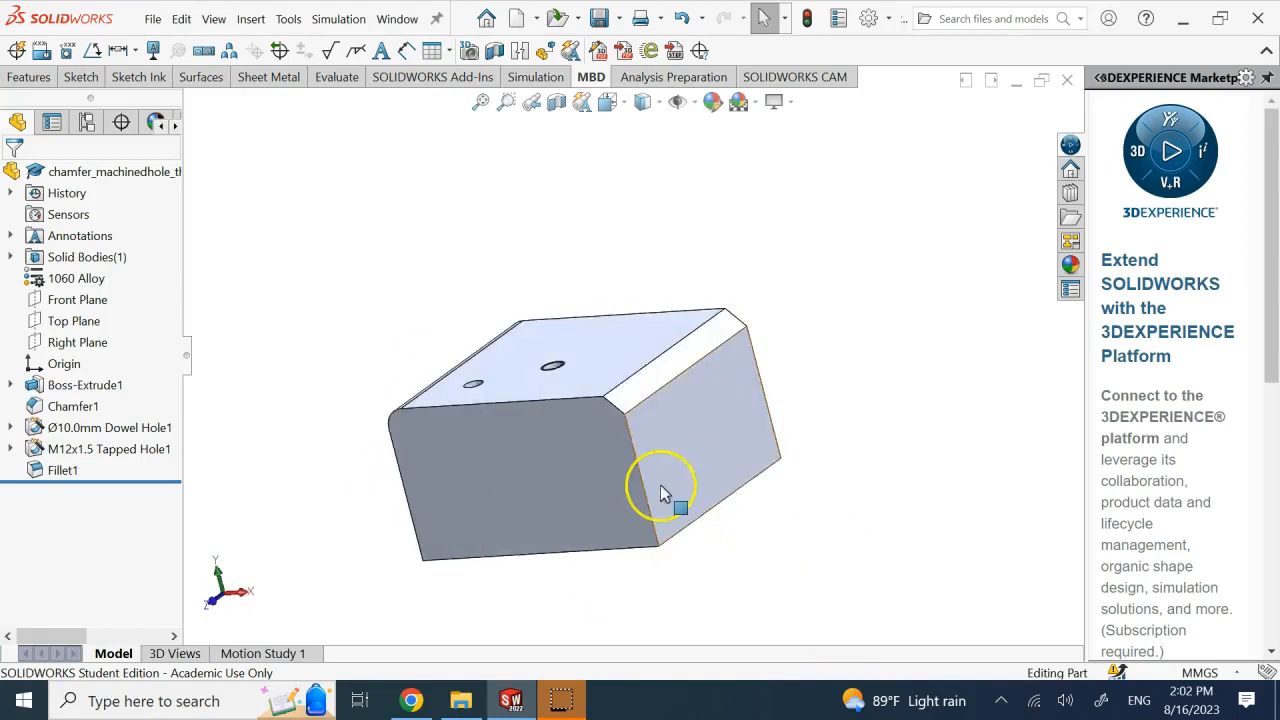
{"action": "key", "text": "Right"}
{"action": "key", "text": "Right"}
{"action": "key", "text": "Right"}
{"action": "key", "text": "Right"}
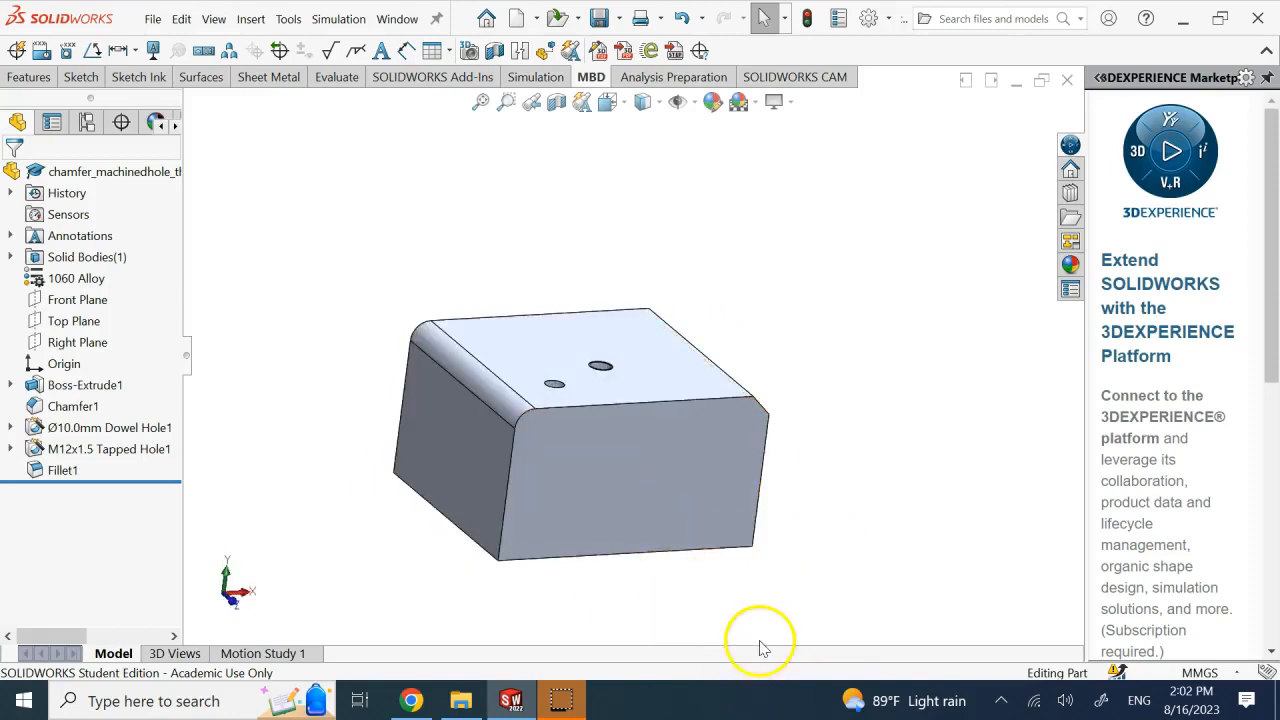
{"action": "key", "text": "Left"}
{"action": "key", "text": "Left"}
{"action": "key", "text": "Left"}
{"action": "key", "text": "Left"}
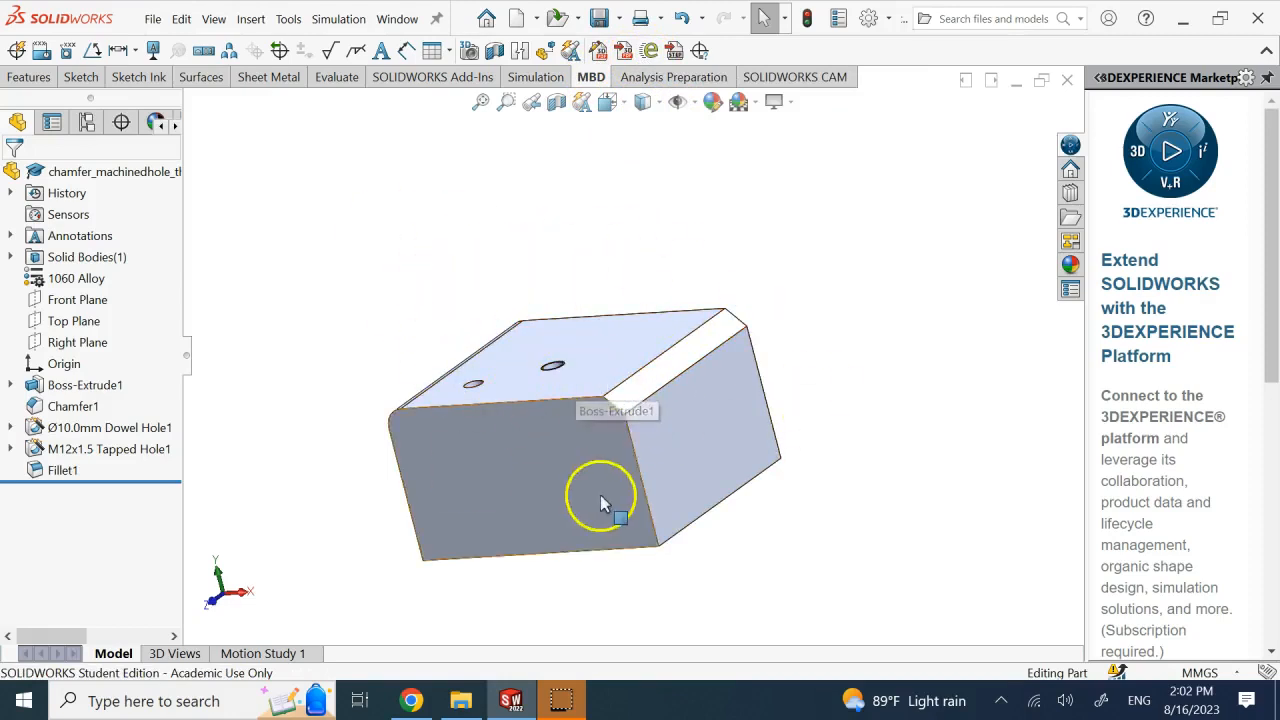
{"action": "left_click", "coordinate": [819, 306]}
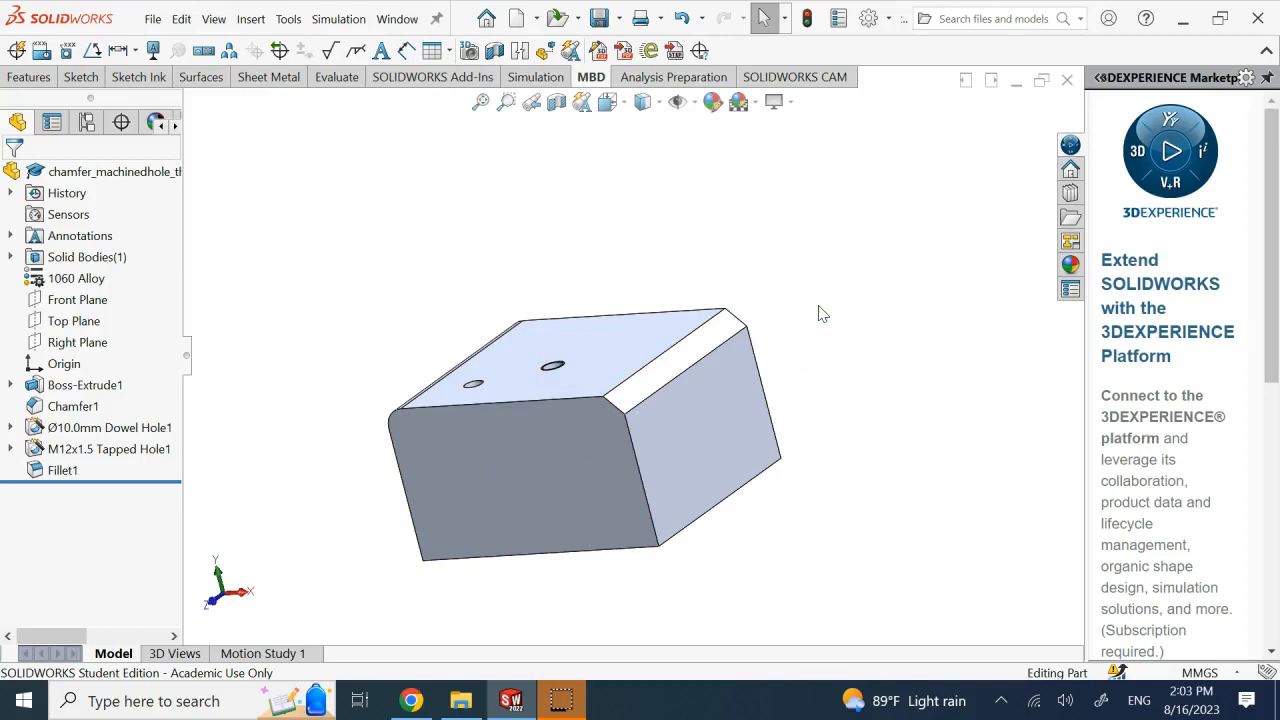
{"action": "key", "text": "Right"}
{"action": "key", "text": "Right"}
{"action": "key", "text": "Right"}
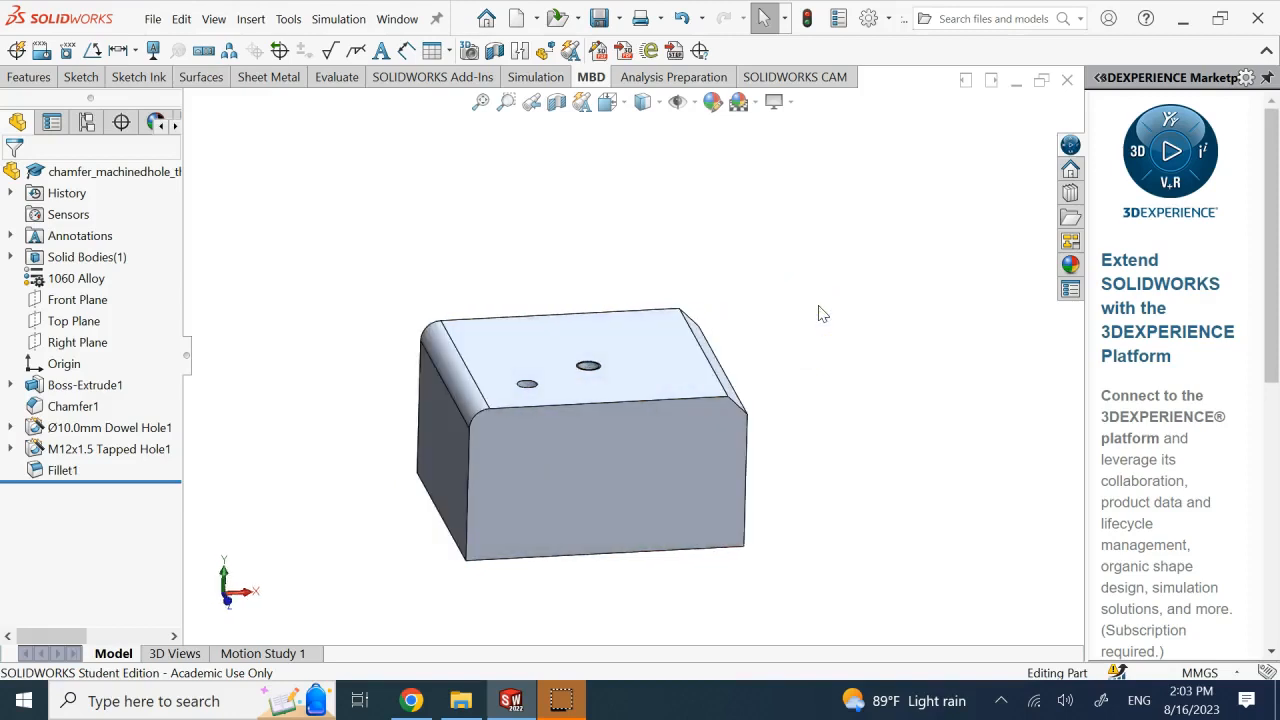
{"action": "key", "text": "Right"}
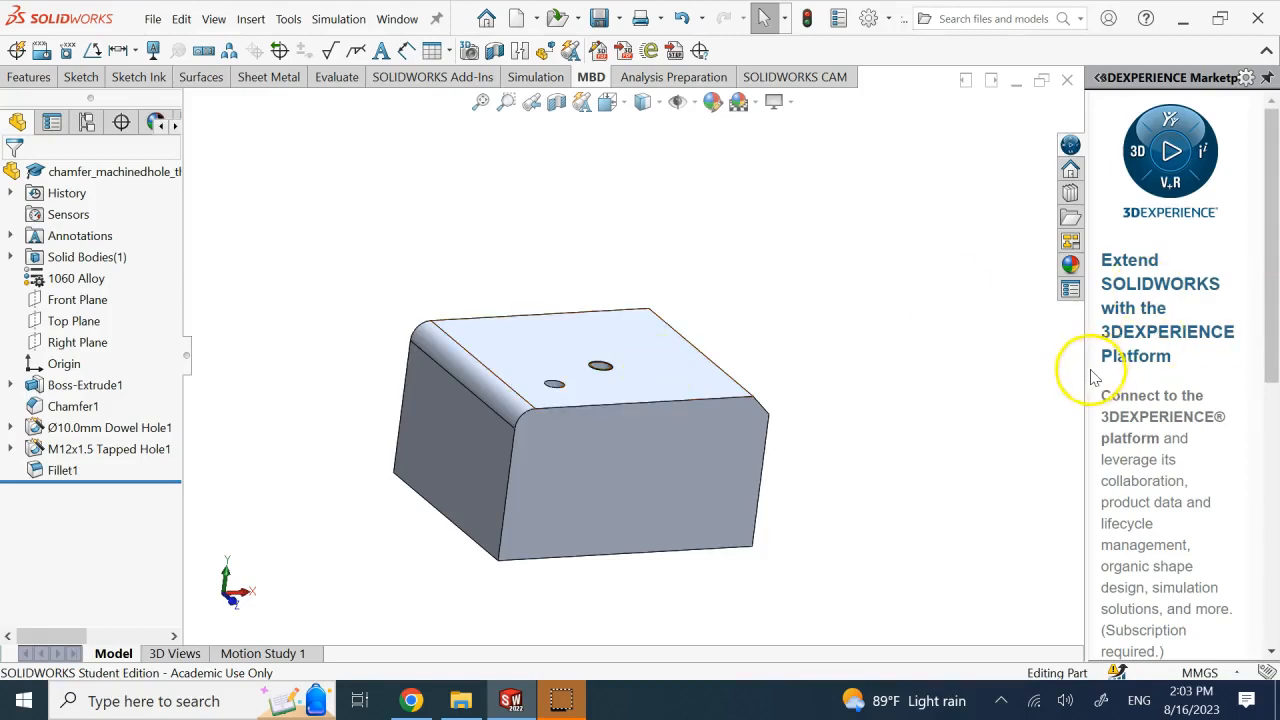
- Collapse the task pane to enlarge the graphics area and set the block to the isometric view
{"action": "left_click_drag", "start_coordinate": [1086, 371], "coordinate": [1268, 372]}
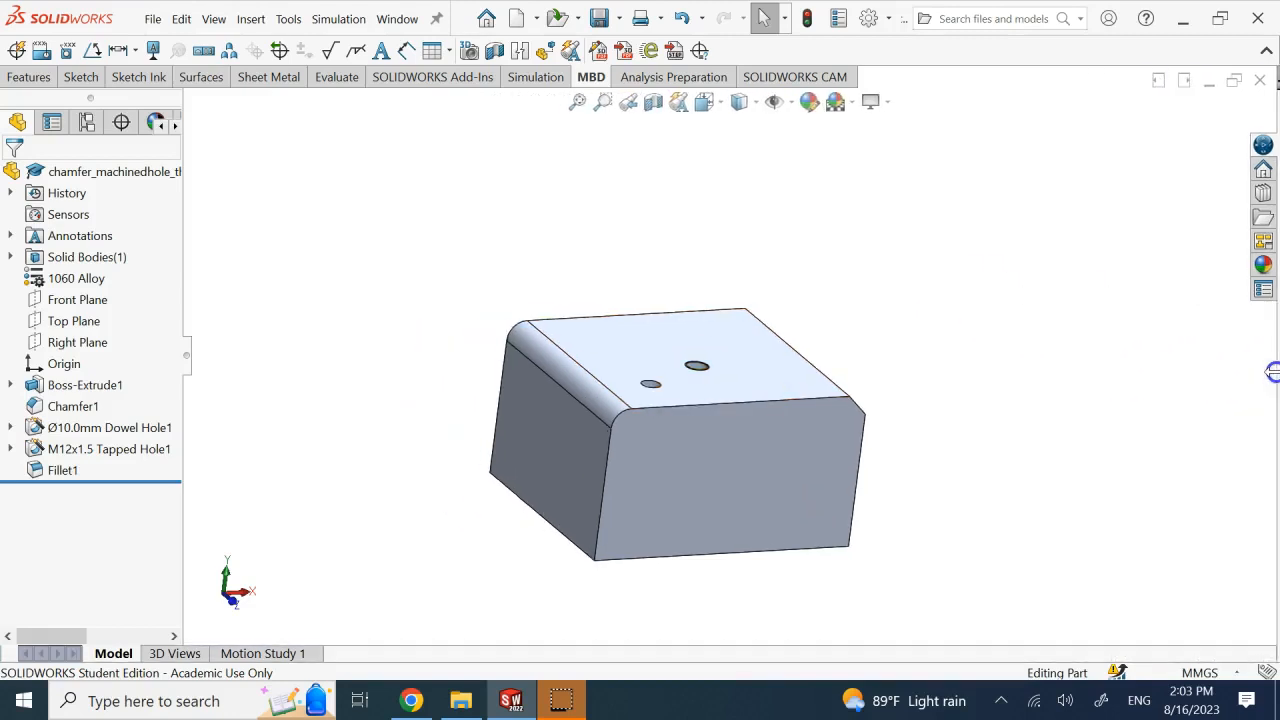
{"action": "left_click", "coordinate": [848, 214]}
{"action": "key", "text": "Left"}
{"action": "key", "text": "Left"}
{"action": "key", "text": "Left"}
{"action": "key", "text": "Right"}
{"action": "key", "text": "Right"}
{"action": "key", "text": "Right"}
{"action": "left_click", "coordinate": [906, 337]}
{"action": "key", "text": "Left"}
{"action": "key", "text": "Left"}
{"action": "key", "text": "Left"}
{"action": "key", "text": "Down"}
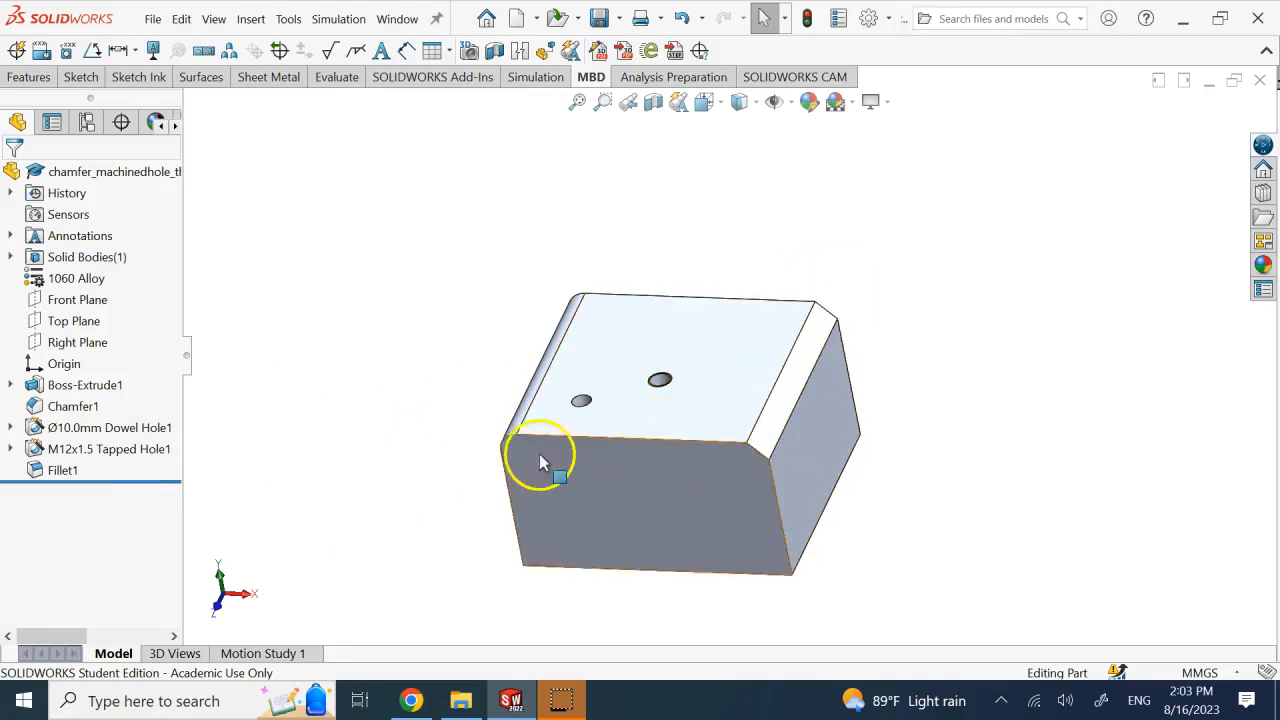
{"action": "key", "text": "ctrl+7"}
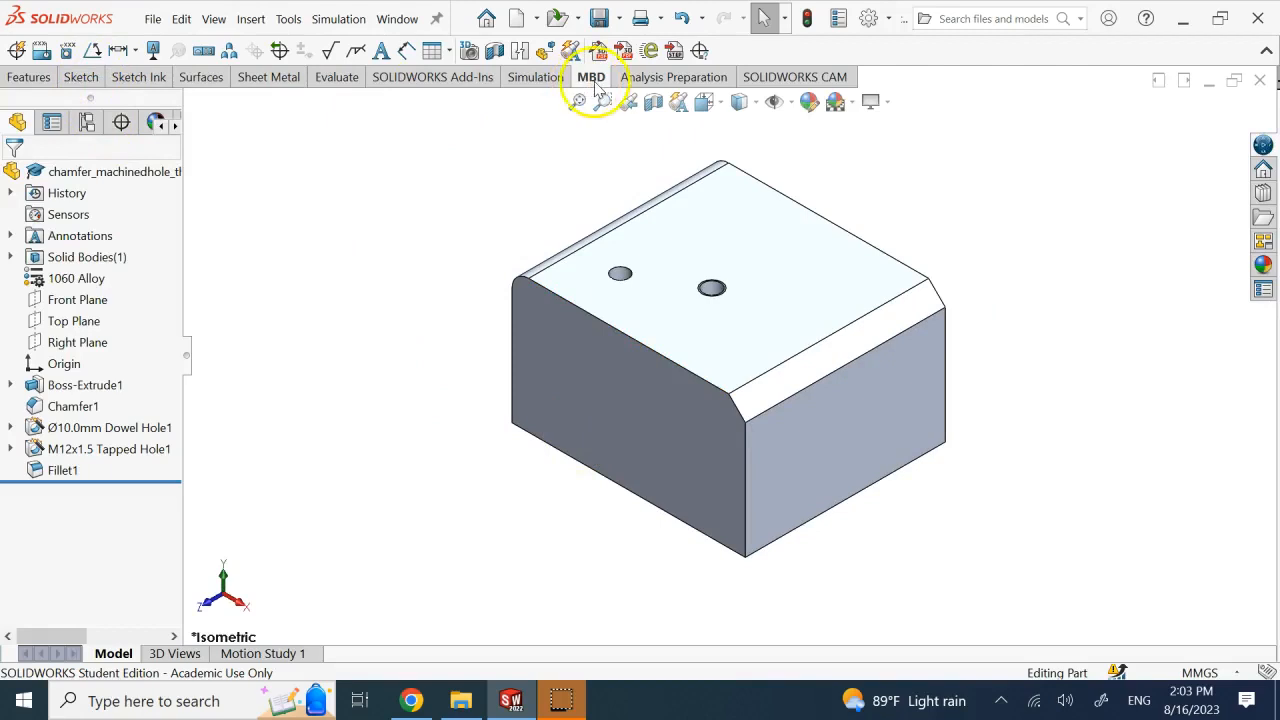
- Show the DimXpertManager and open the document properties, expanding the Dimensions settings under the drafting standard
{"action": "left_click", "coordinate": [118, 128]}
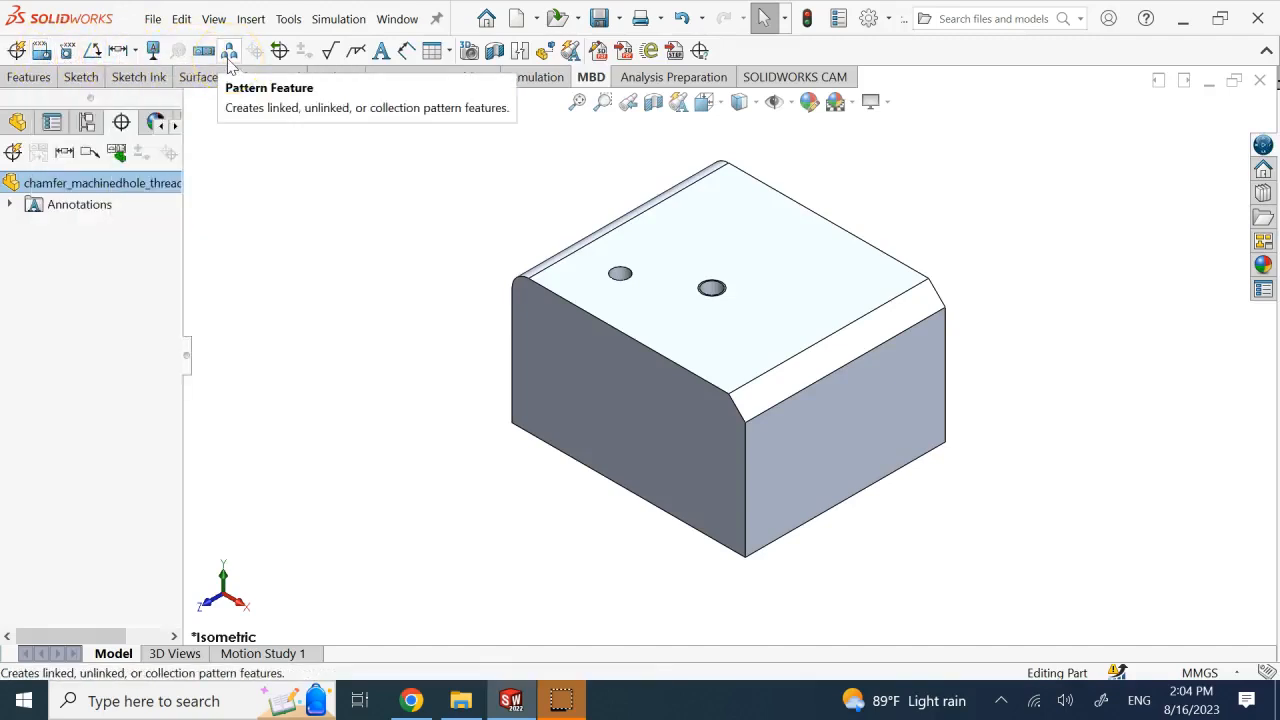
{"action": "left_click", "coordinate": [343, 209]}
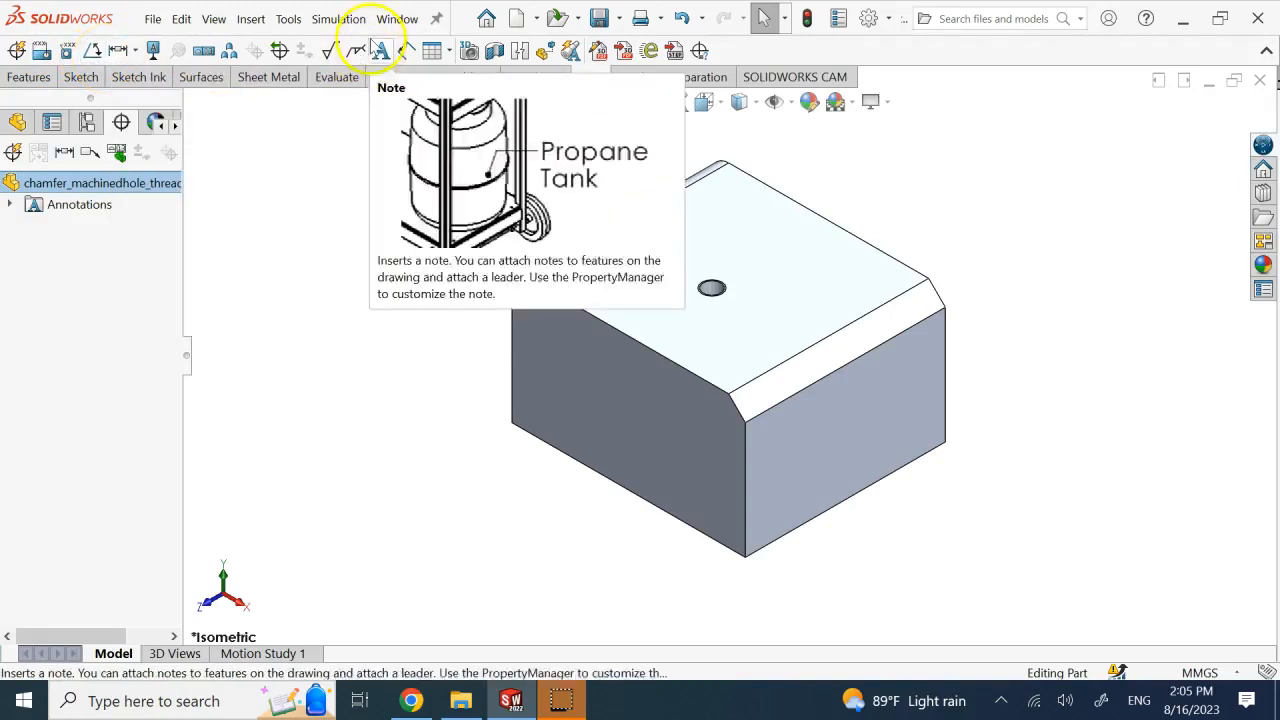
{"action": "left_click", "coordinate": [288, 19]}
{"action": "left_click", "coordinate": [362, 676]}
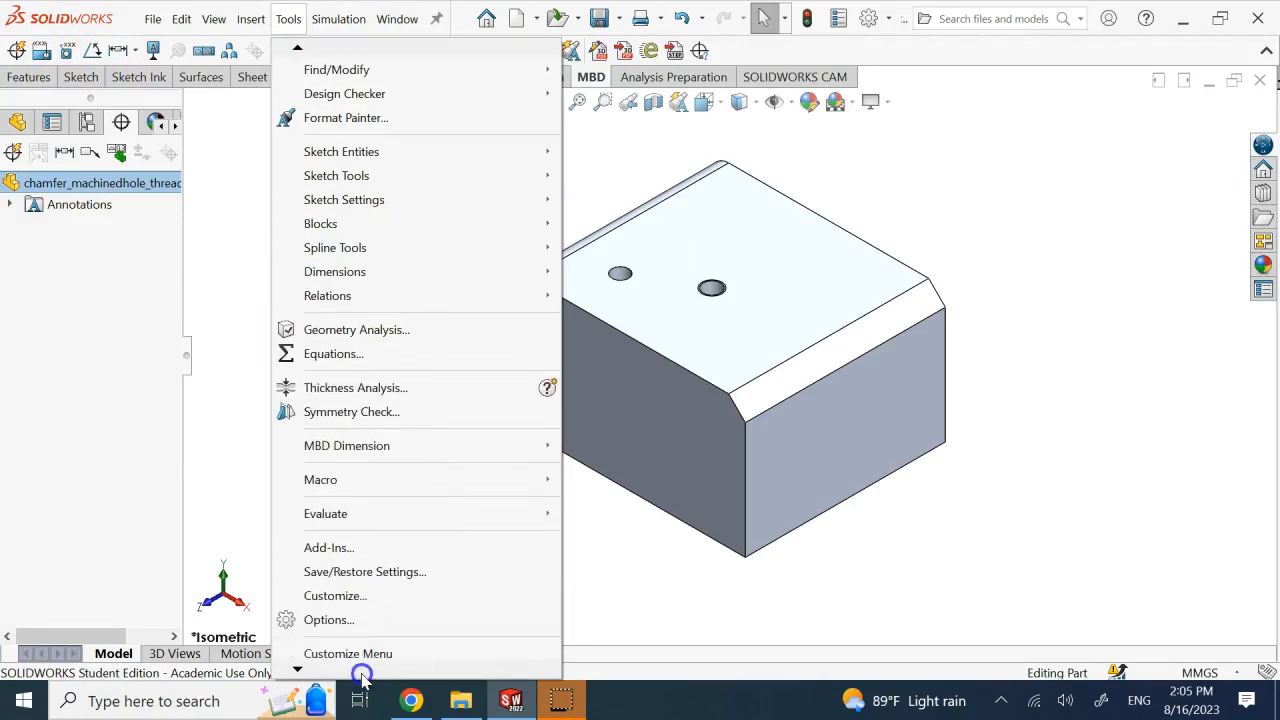
{"action": "left_click", "coordinate": [350, 594]}
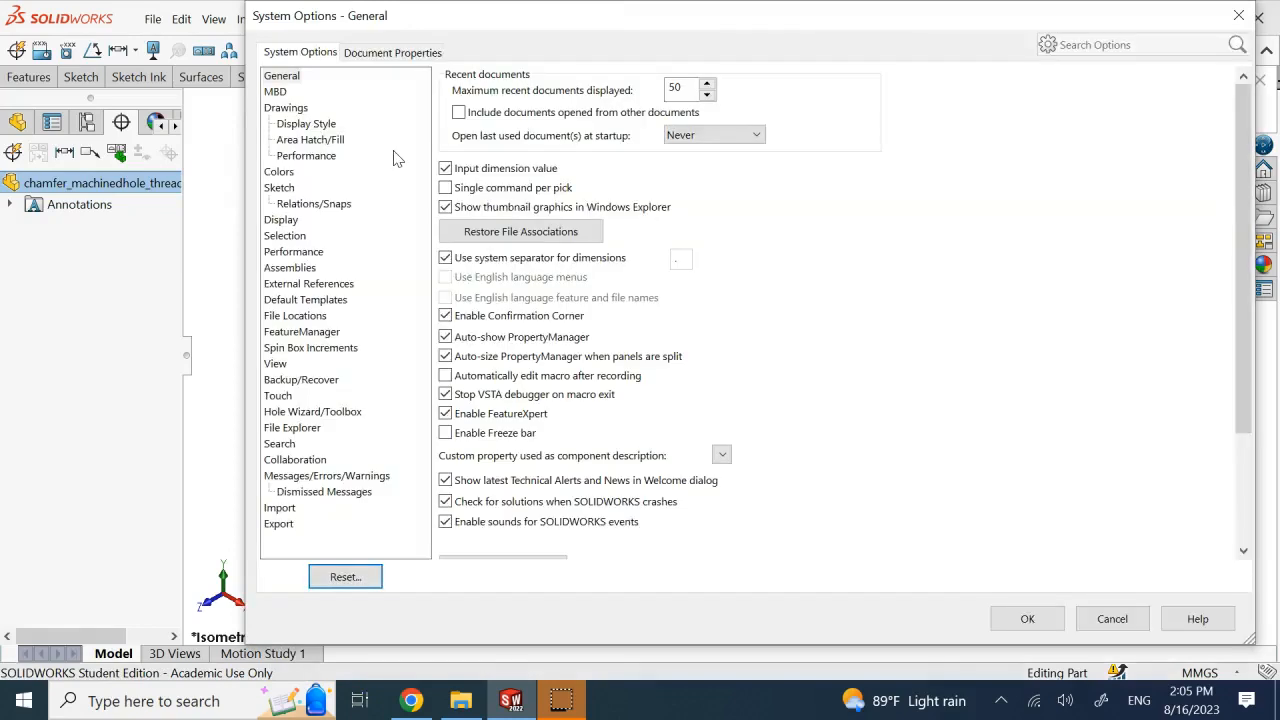
{"action": "left_click", "coordinate": [382, 52]}
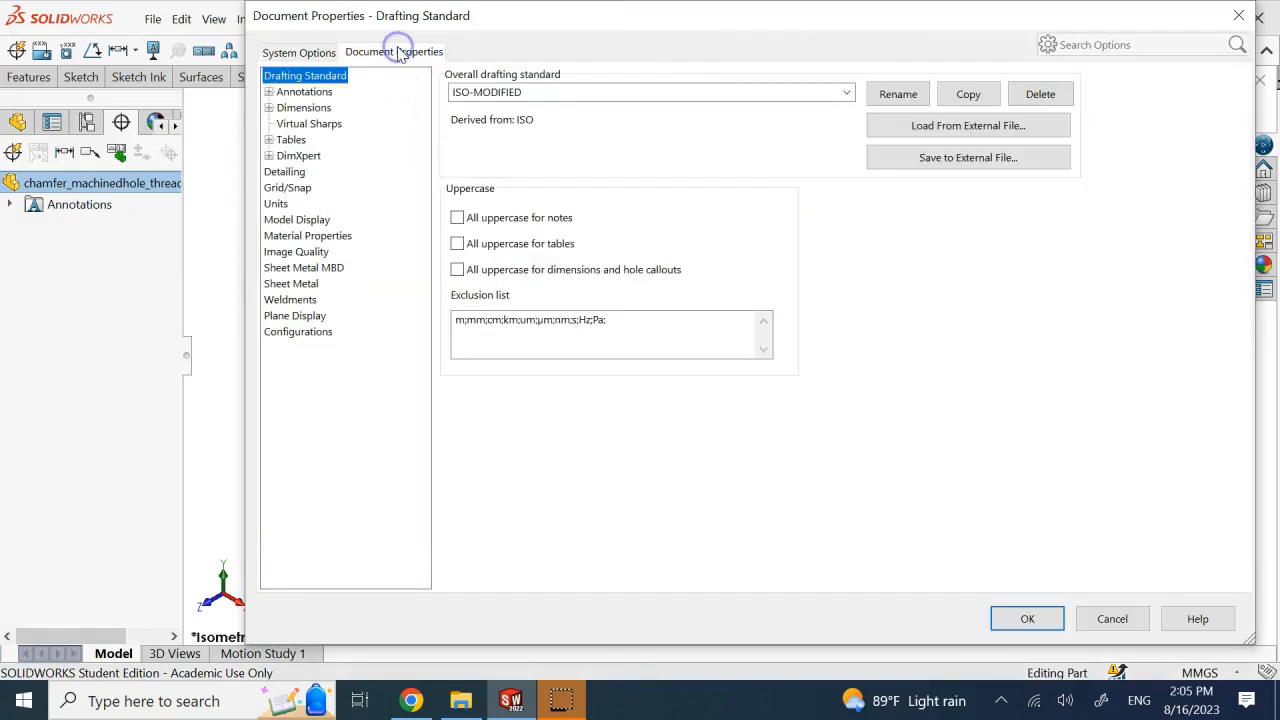
{"action": "left_click", "coordinate": [268, 107]}
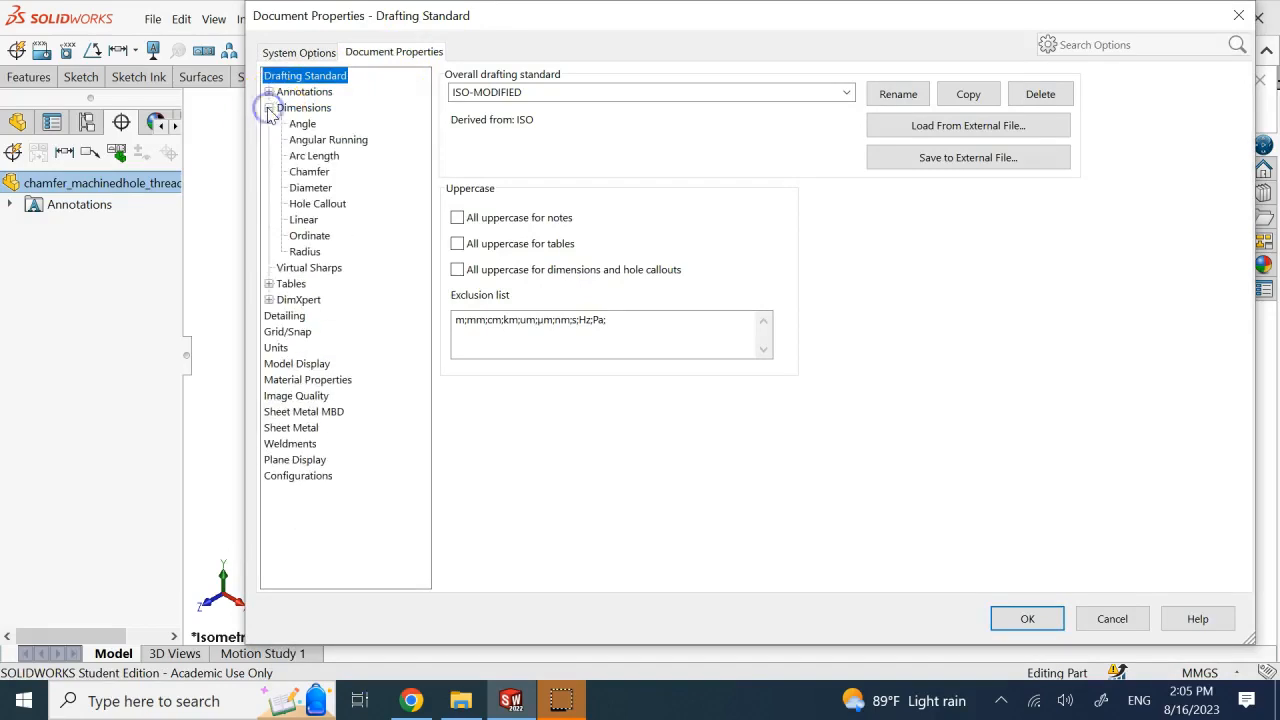
{"action": "left_click", "coordinate": [268, 91]}
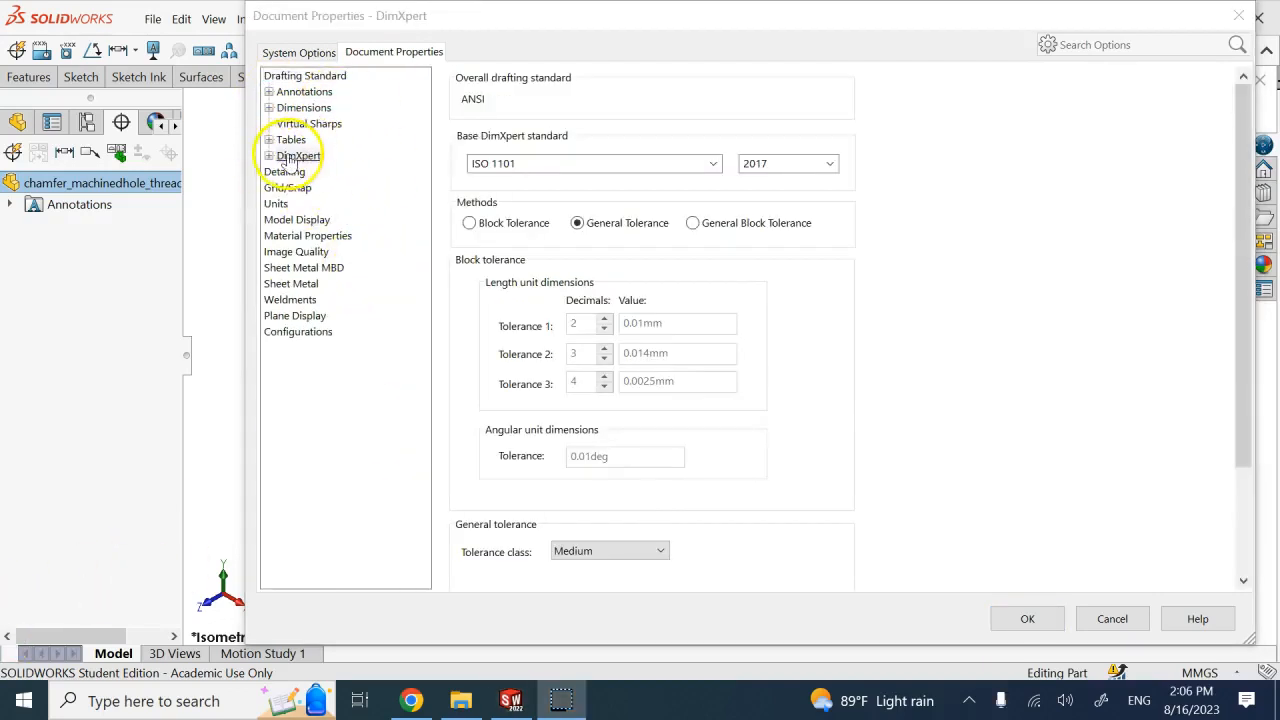
- Review the DimXpert size, location, chain dimension and geometric tolerance settings, toggling Create basic dimensions off and on, and accept the document properties
{"action": "double_click", "coordinate": [296, 157]}
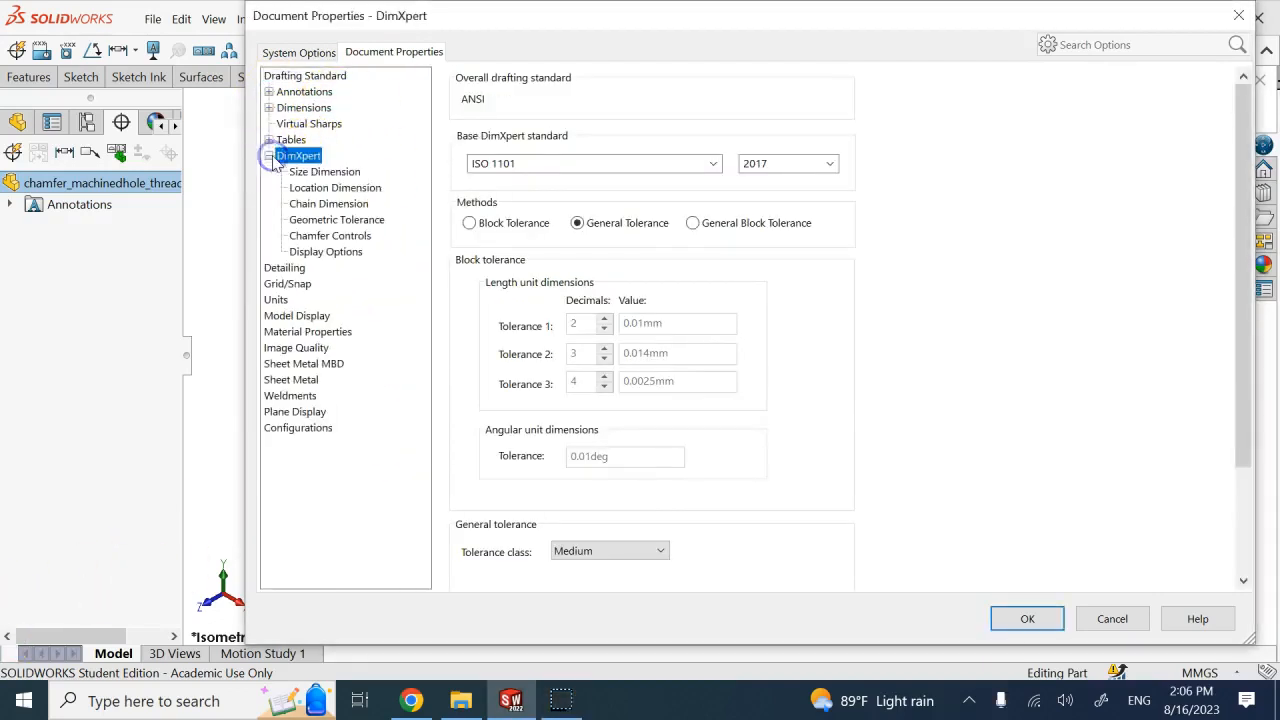
{"action": "left_click", "coordinate": [326, 172]}
{"action": "left_click", "coordinate": [330, 187]}
{"action": "left_click", "coordinate": [333, 205]}
{"action": "left_click", "coordinate": [340, 222]}
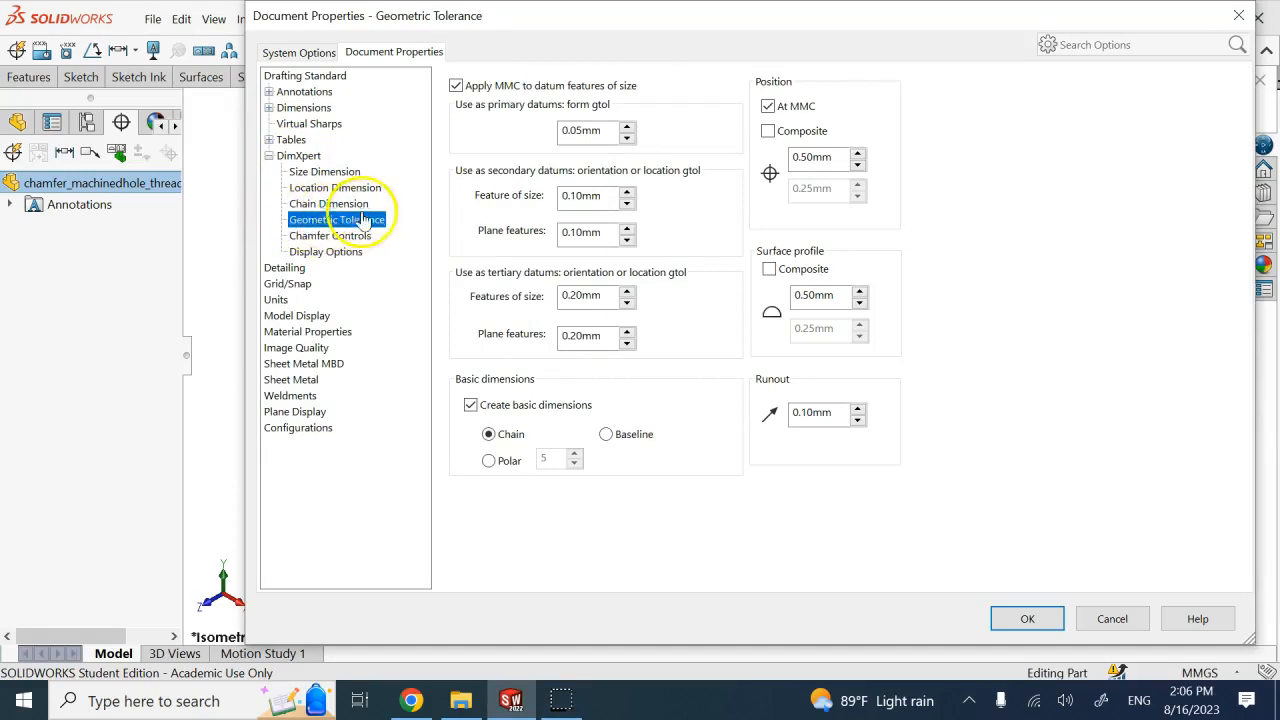
{"action": "left_click", "coordinate": [471, 406]}
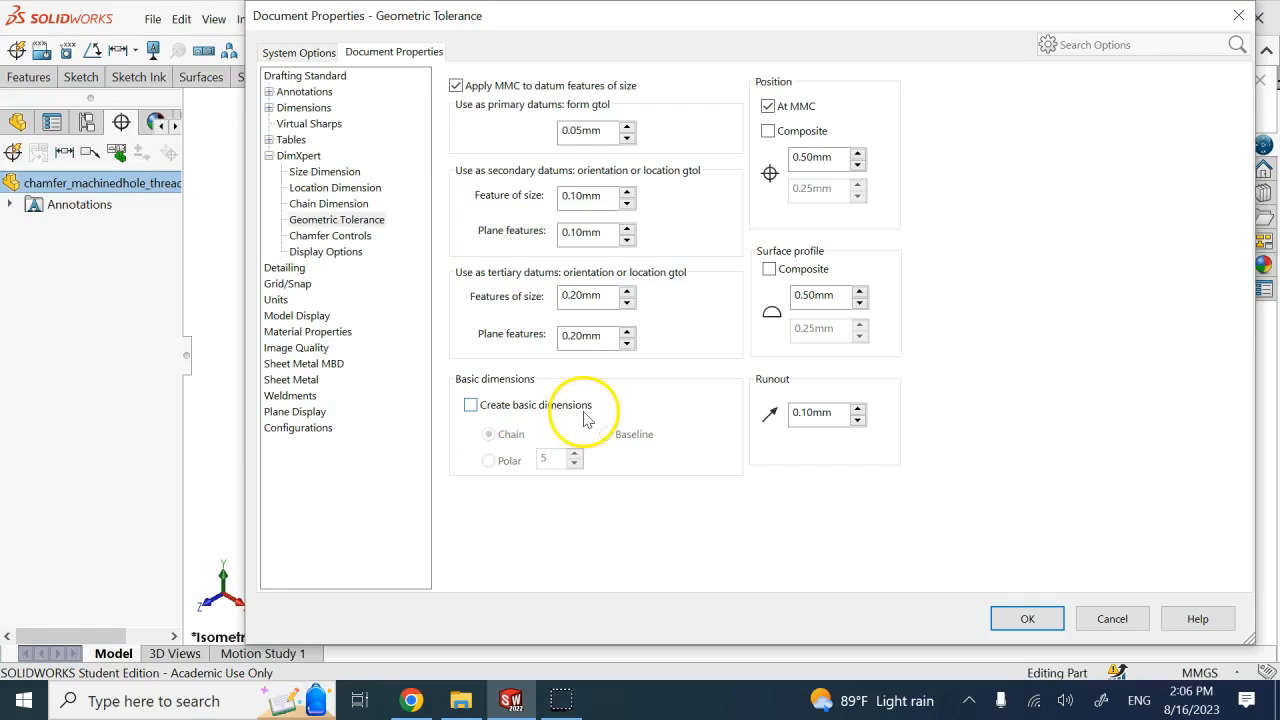
{"action": "left_click", "coordinate": [471, 406]}
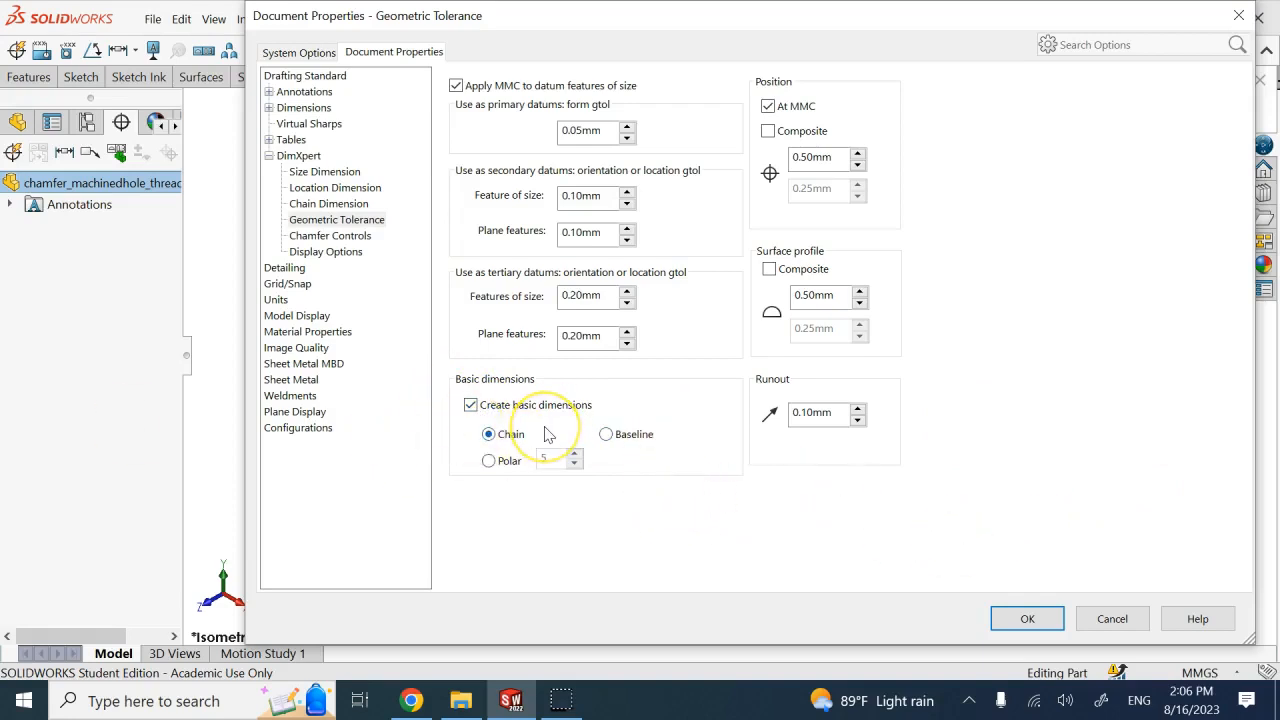
{"action": "left_click", "coordinate": [1050, 618]}
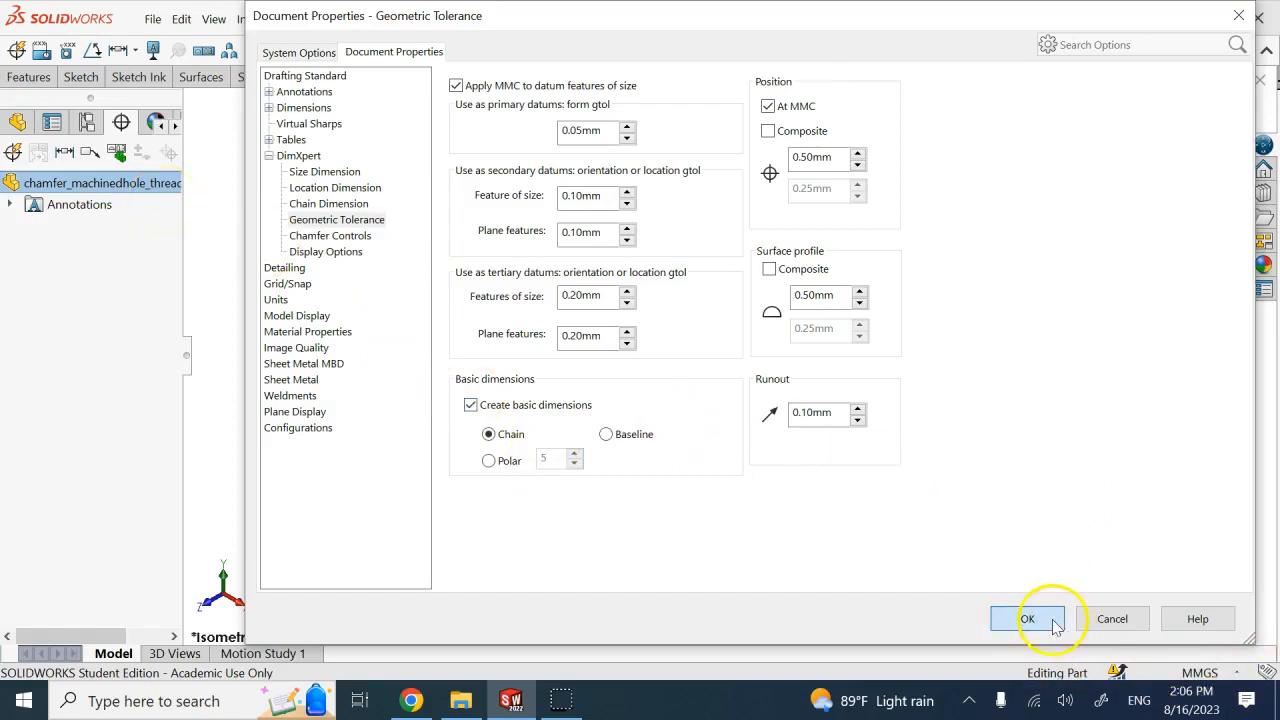
- Apply an Auto Dimension Scheme to all features using prismatic part type, plus and minus tolerances and linear pattern dimensioning
{"action": "left_click", "coordinate": [15, 52]}
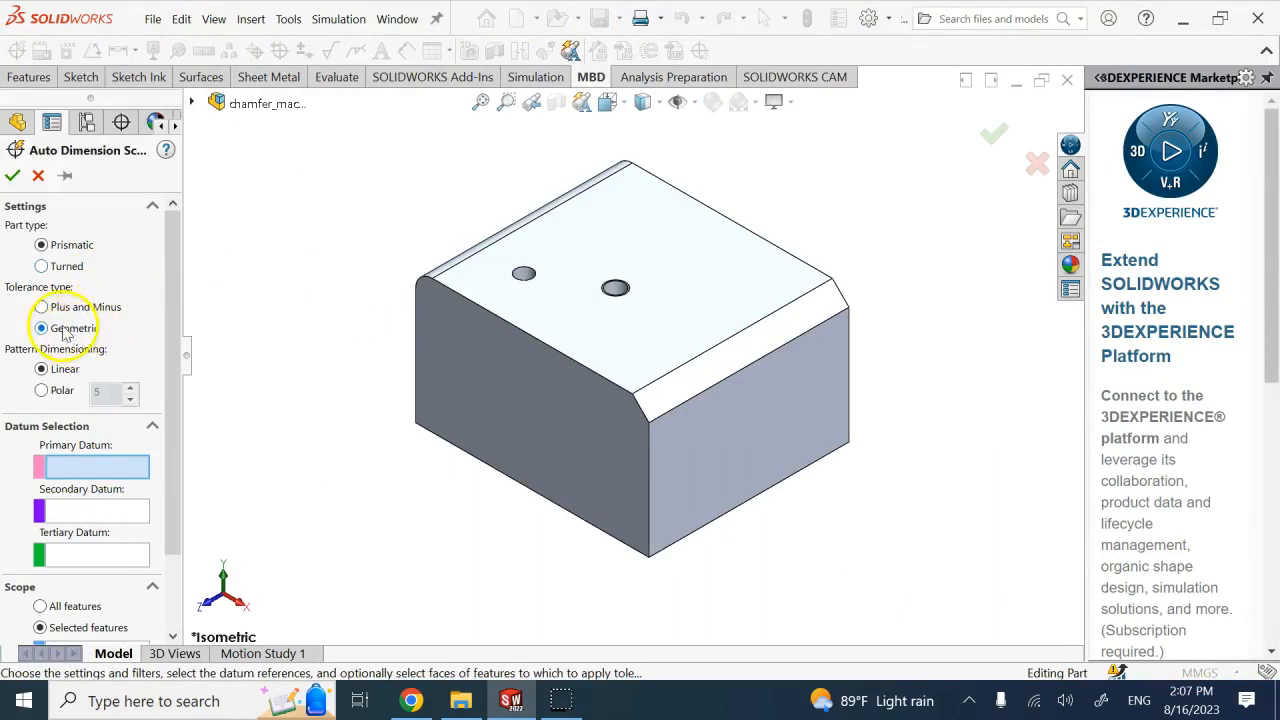
{"action": "left_click_drag", "start_coordinate": [1085, 345], "coordinate": [1278, 349]}
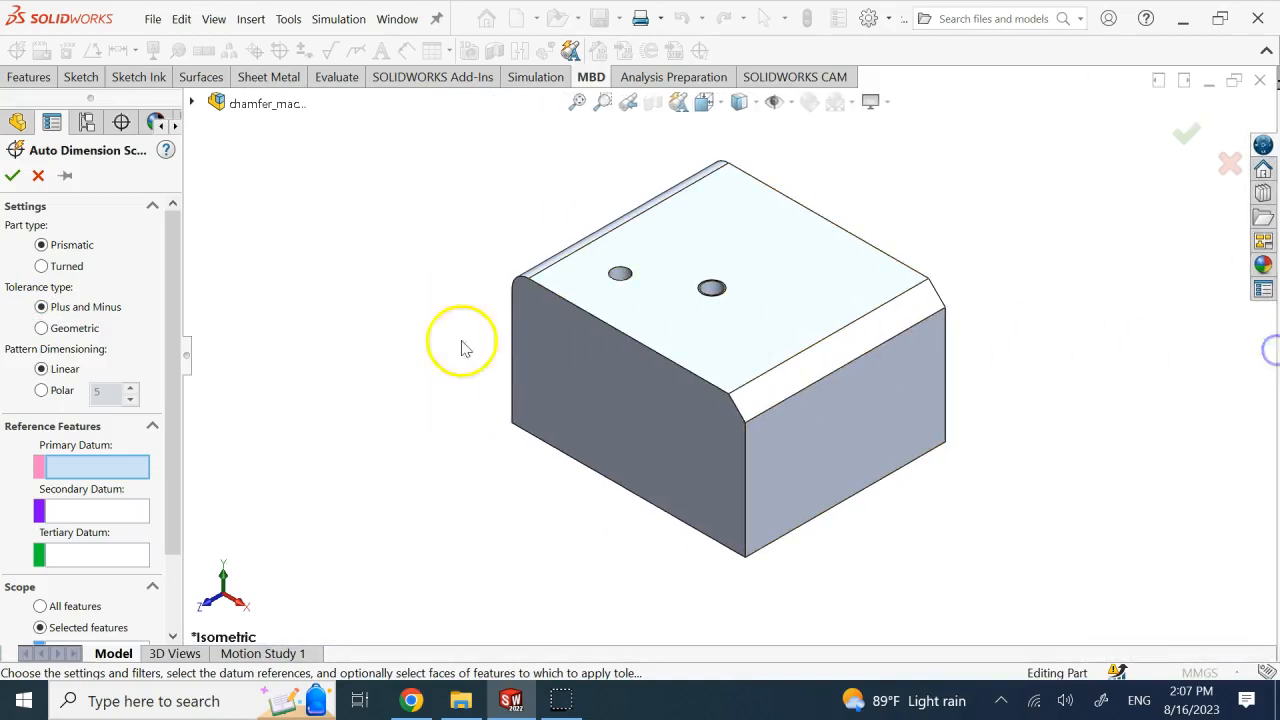
{"action": "left_click_drag", "start_coordinate": [182, 330], "coordinate": [176, 377]}
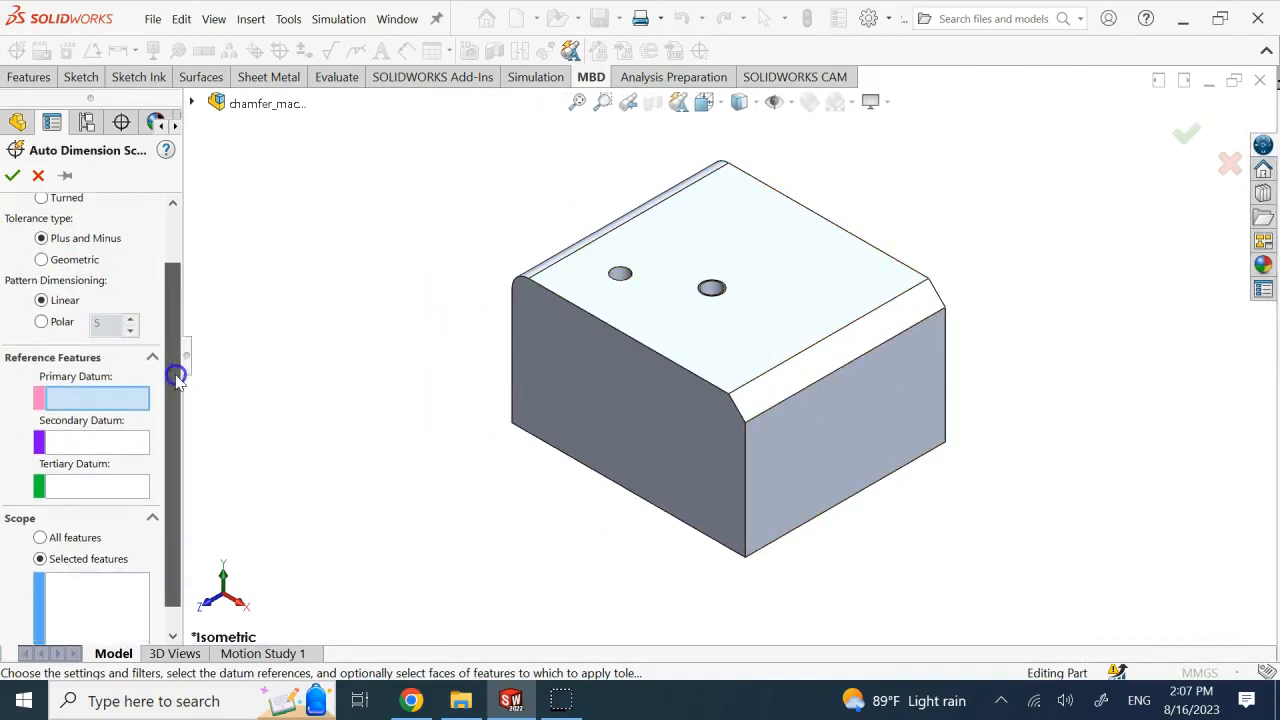
{"action": "left_click", "coordinate": [110, 406]}
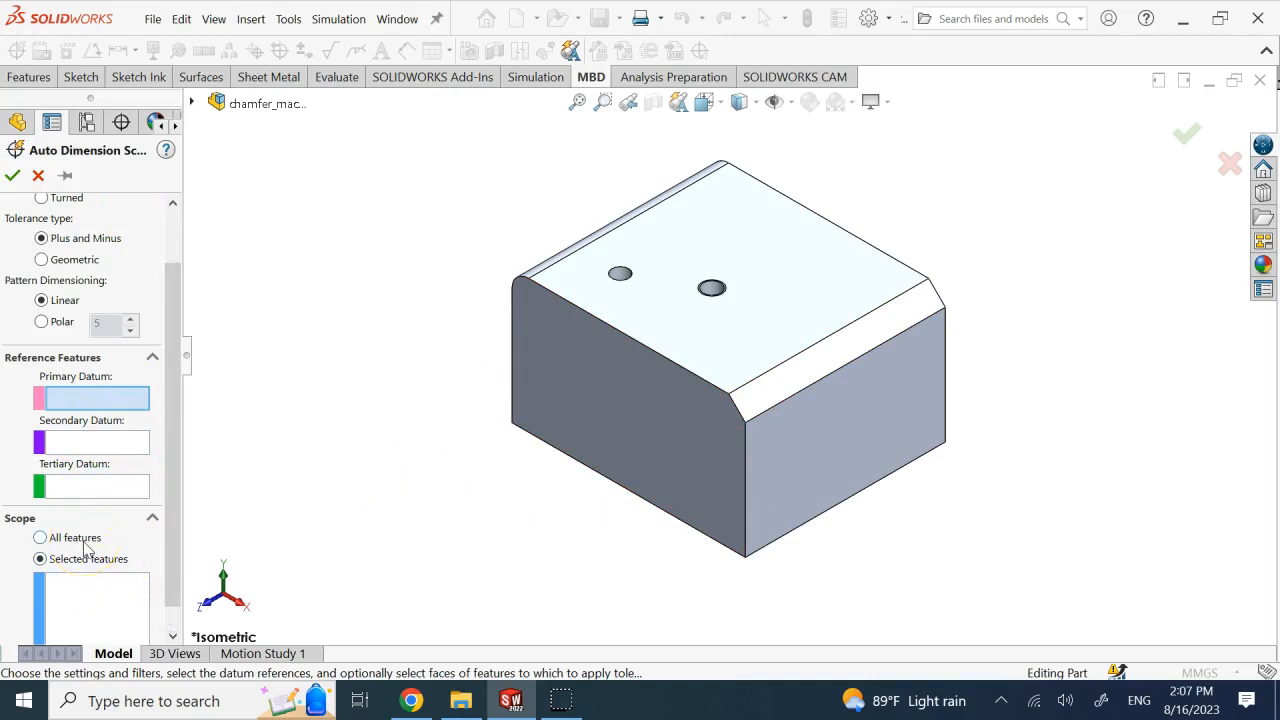
{"action": "left_click", "coordinate": [40, 538]}
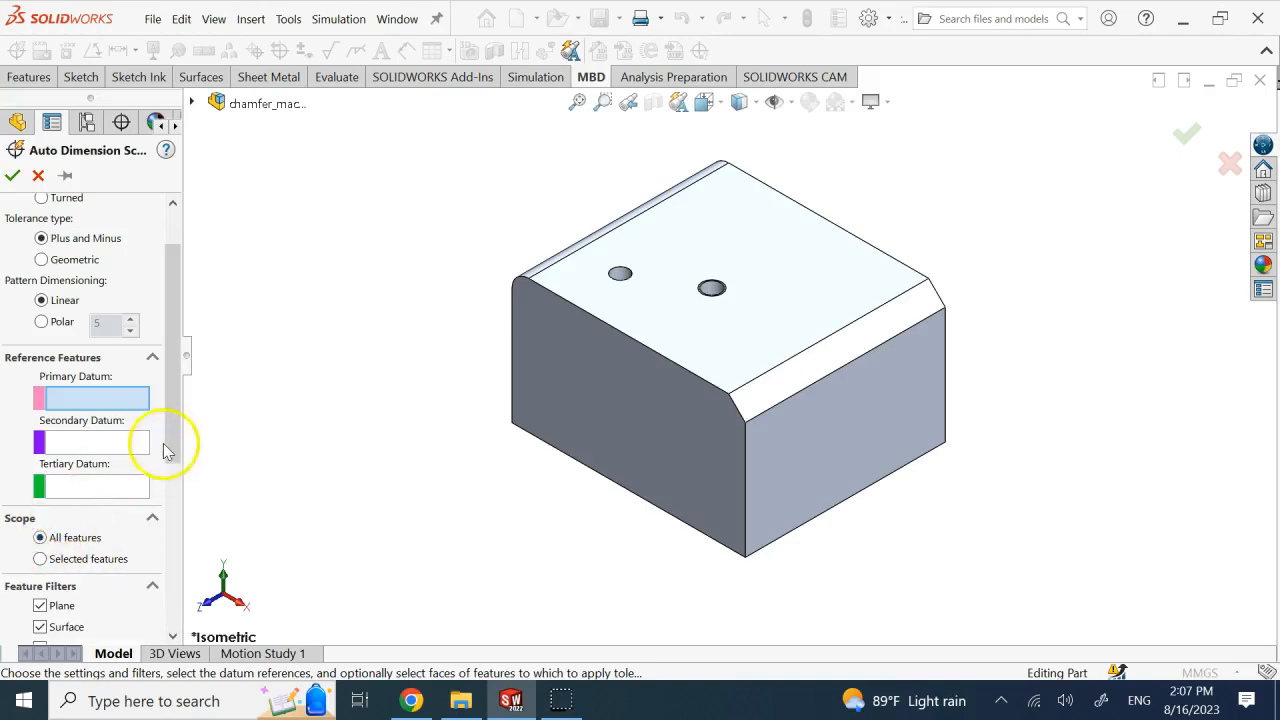
{"action": "left_click_drag", "start_coordinate": [172, 420], "coordinate": [164, 572]}
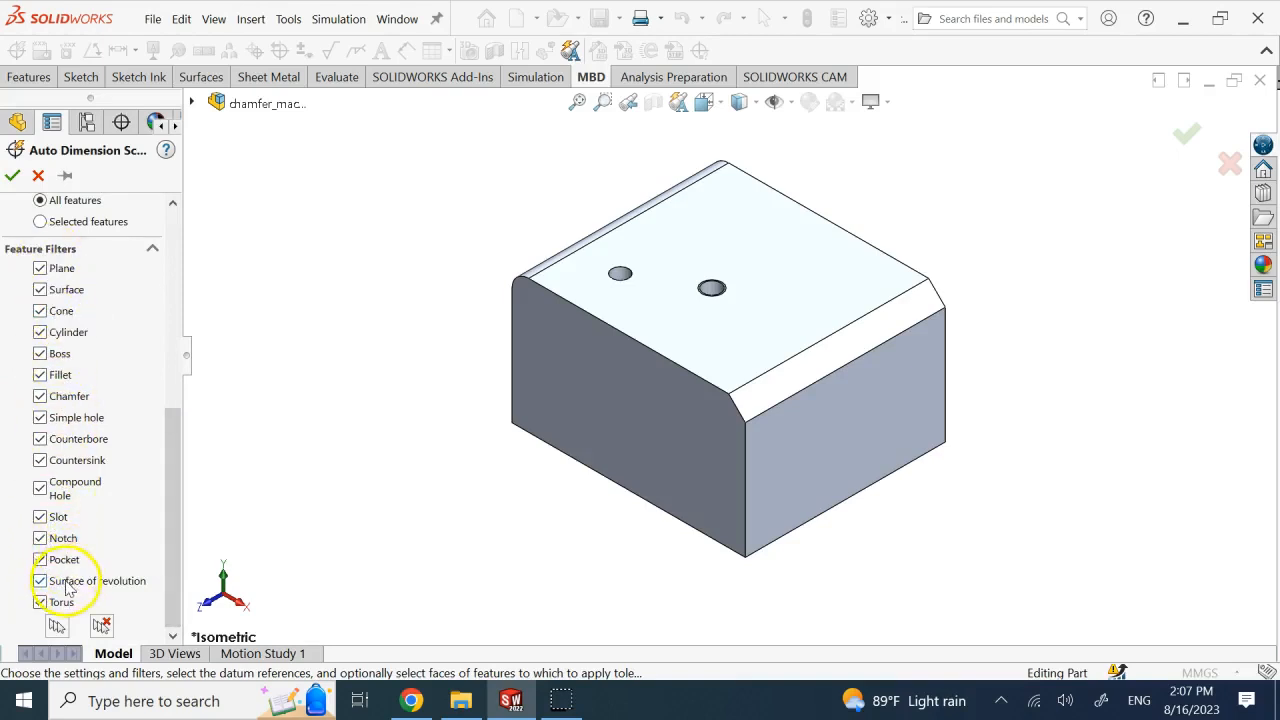
{"action": "left_click_drag", "start_coordinate": [168, 515], "coordinate": [165, 477]}
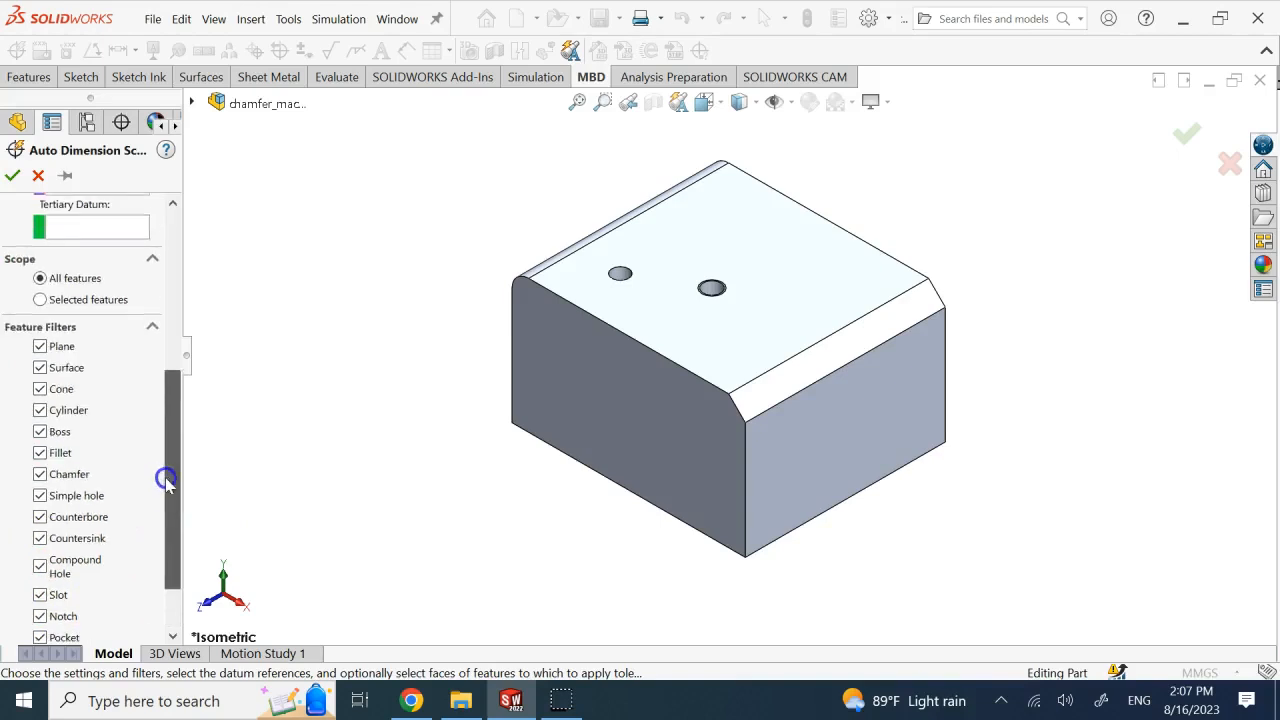
{"action": "left_click_drag", "start_coordinate": [174, 412], "coordinate": [177, 229]}
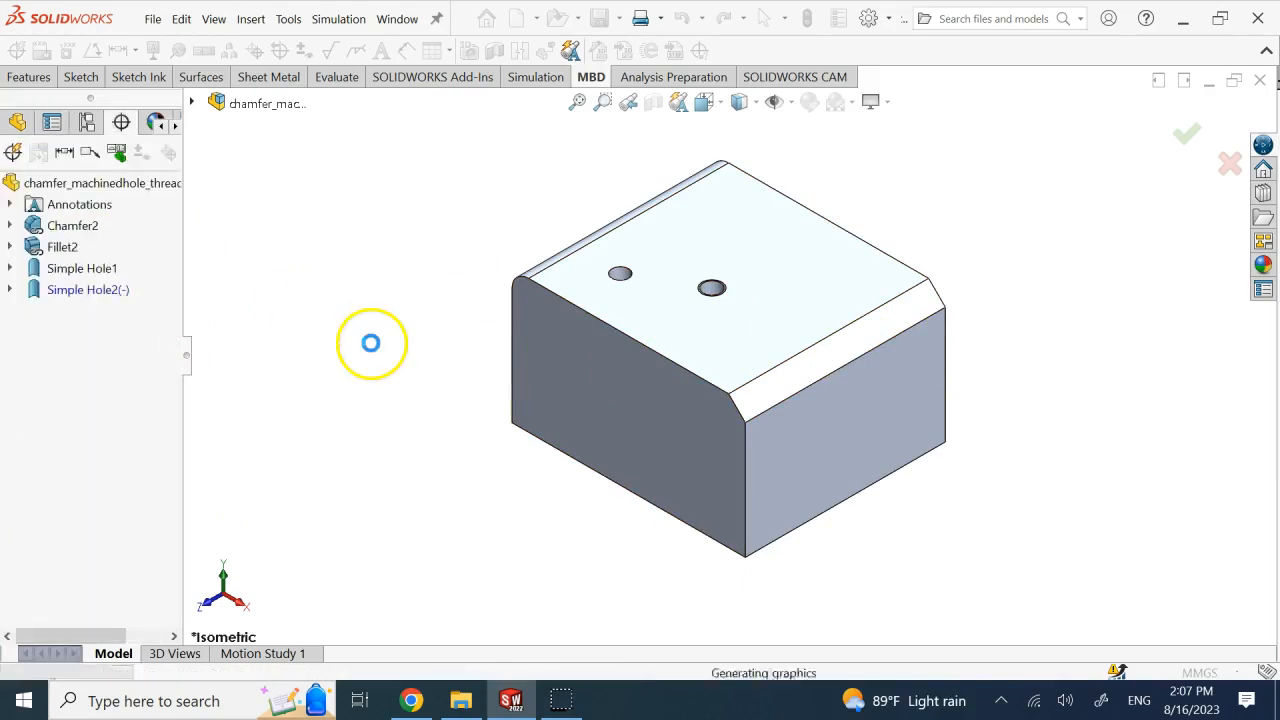
{"action": "left_click", "coordinate": [960, 557]}
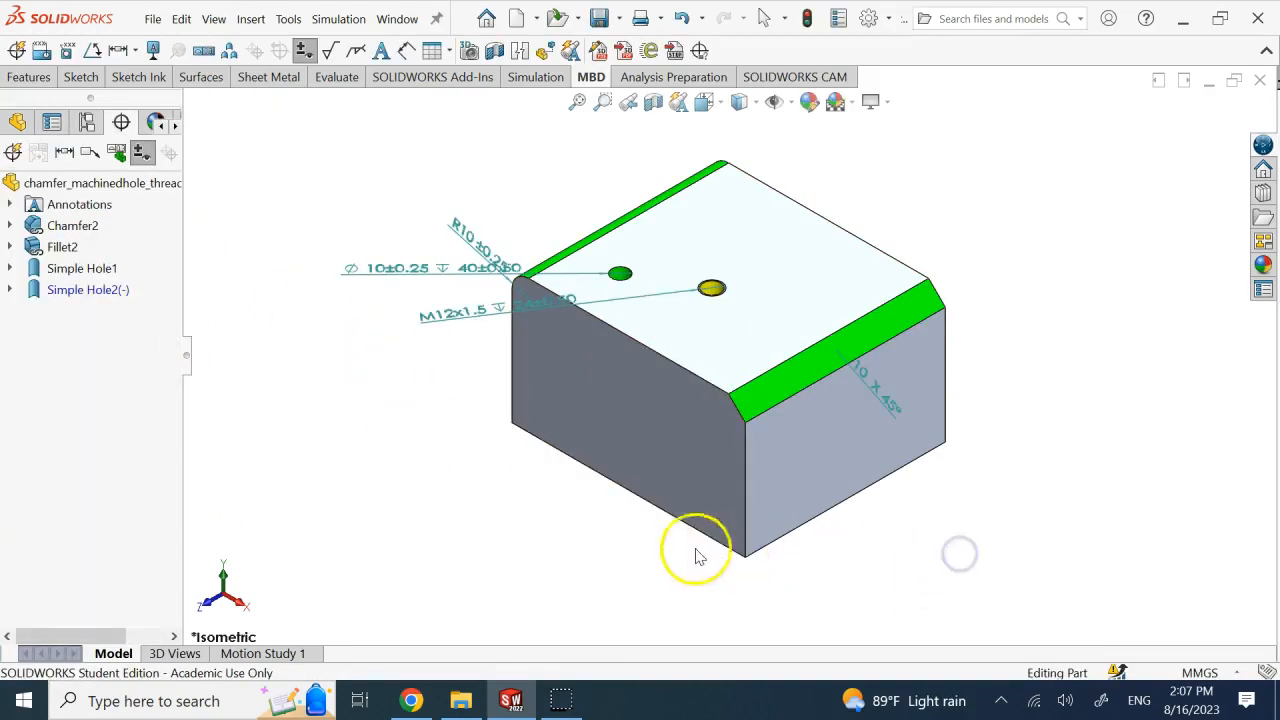
- Move the 10 X 45° chamfer callout and the R10 fillet callout clear of the block
{"action": "mouse_move", "coordinate": [871, 420]}
{"action": "left_mouse_down"}
{"action": "mouse_move", "coordinate": [971, 323]}
{"action": "mouse_move", "coordinate": [972, 298]}
{"action": "left_mouse_up"}
{"action": "left_click", "coordinate": [1019, 381]}
{"action": "middle_click_drag", "start_coordinate": [1019, 381], "coordinate": [1015, 384]}
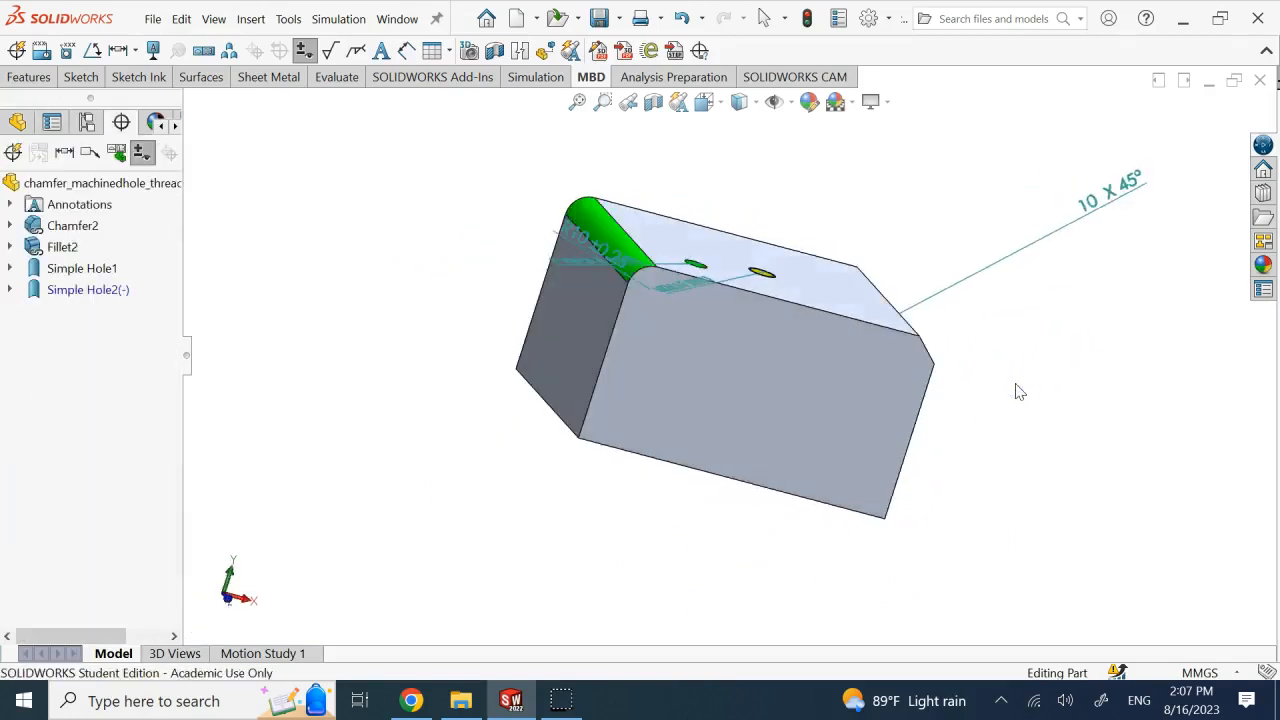
{"action": "key", "text": "Down"}
{"action": "left_click_drag", "start_coordinate": [578, 300], "coordinate": [523, 200]}
{"action": "left_click", "coordinate": [520, 556]}
- Move the 10 mm dowel hole callout off the top face into the free space behind the block
{"action": "left_click_drag", "start_coordinate": [603, 345], "coordinate": [655, 165]}
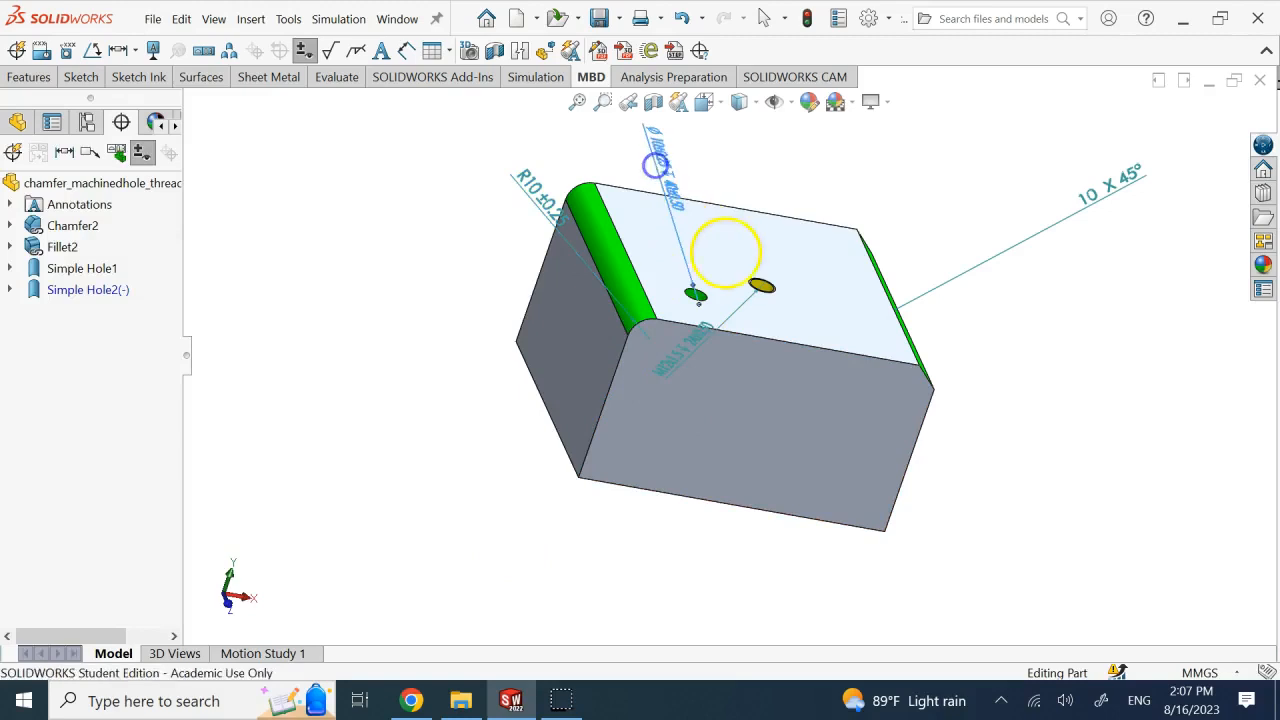
{"action": "key", "text": "Up"}
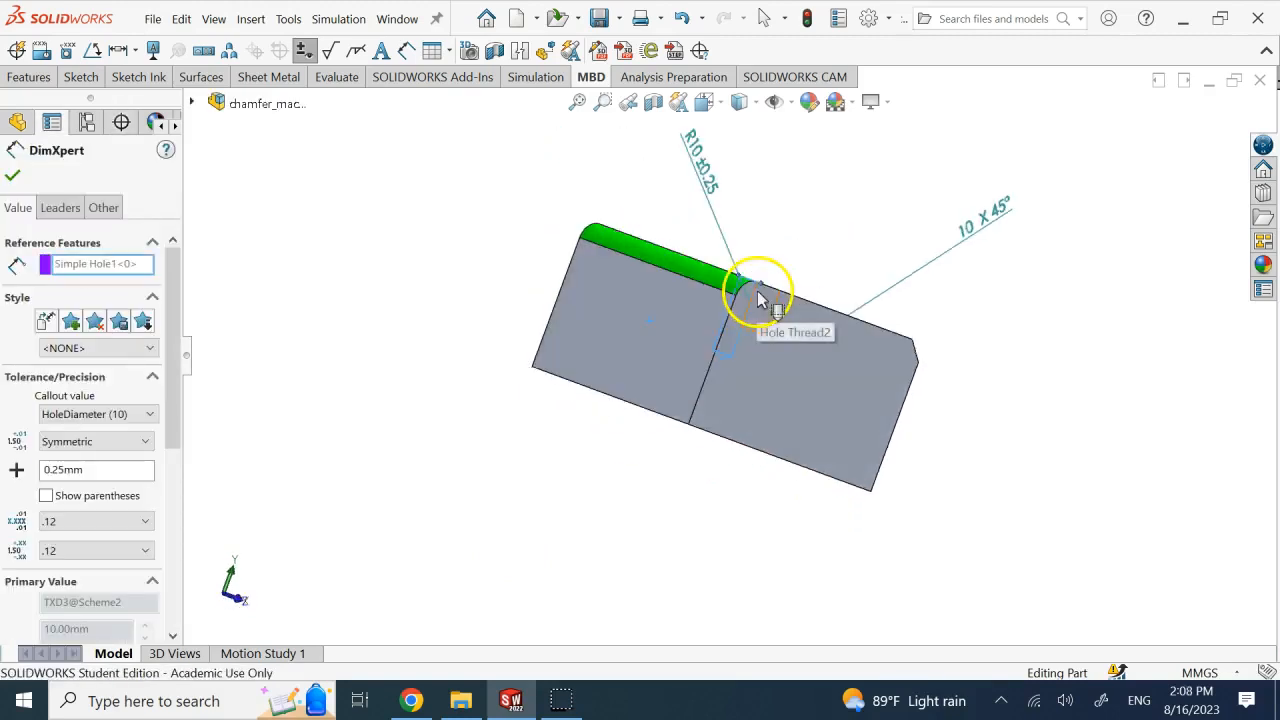
{"action": "key", "text": "Down"}
{"action": "key", "text": "Left"}
{"action": "key", "text": "Left"}
{"action": "key", "text": "Left"}
{"action": "key", "text": "Down"}
{"action": "left_click_drag", "start_coordinate": [674, 170], "coordinate": [780, 175]}
{"action": "key", "text": "Down"}
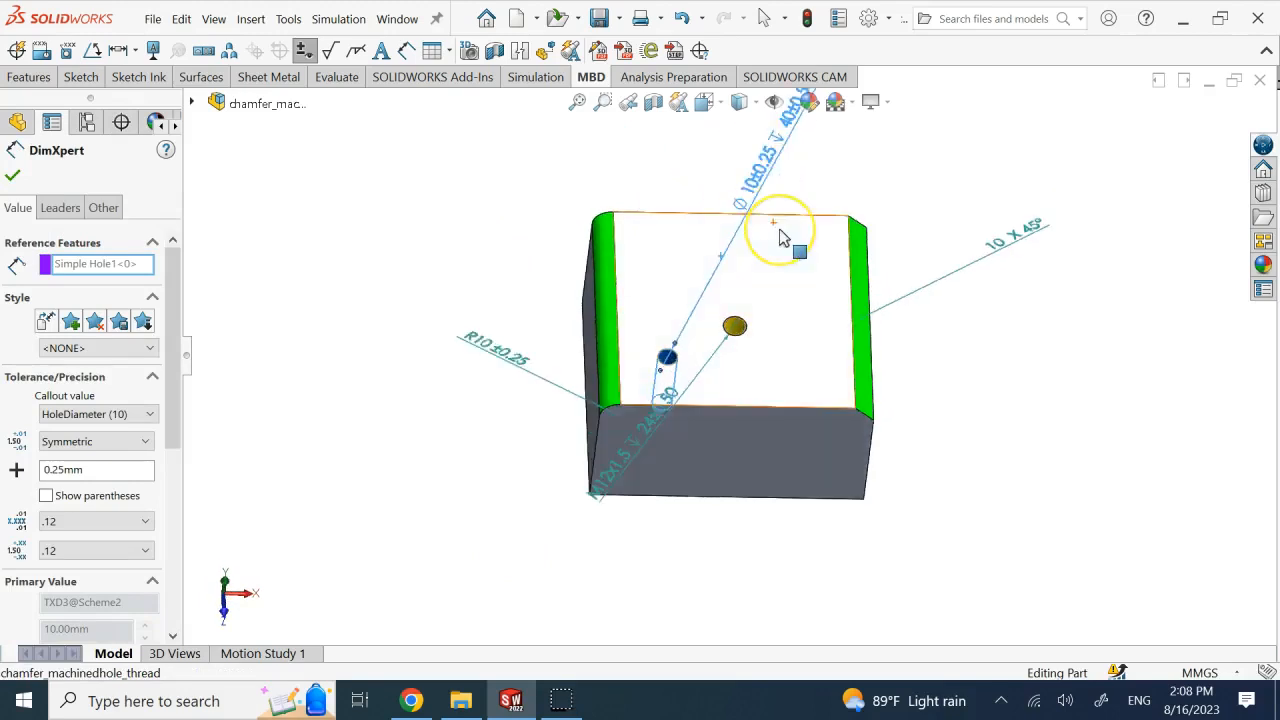
{"action": "scroll", "coordinate": [780, 229], "scroll_direction": "up", "scroll_amount": 3}
{"action": "left_click_drag", "start_coordinate": [760, 221], "coordinate": [741, 202]}
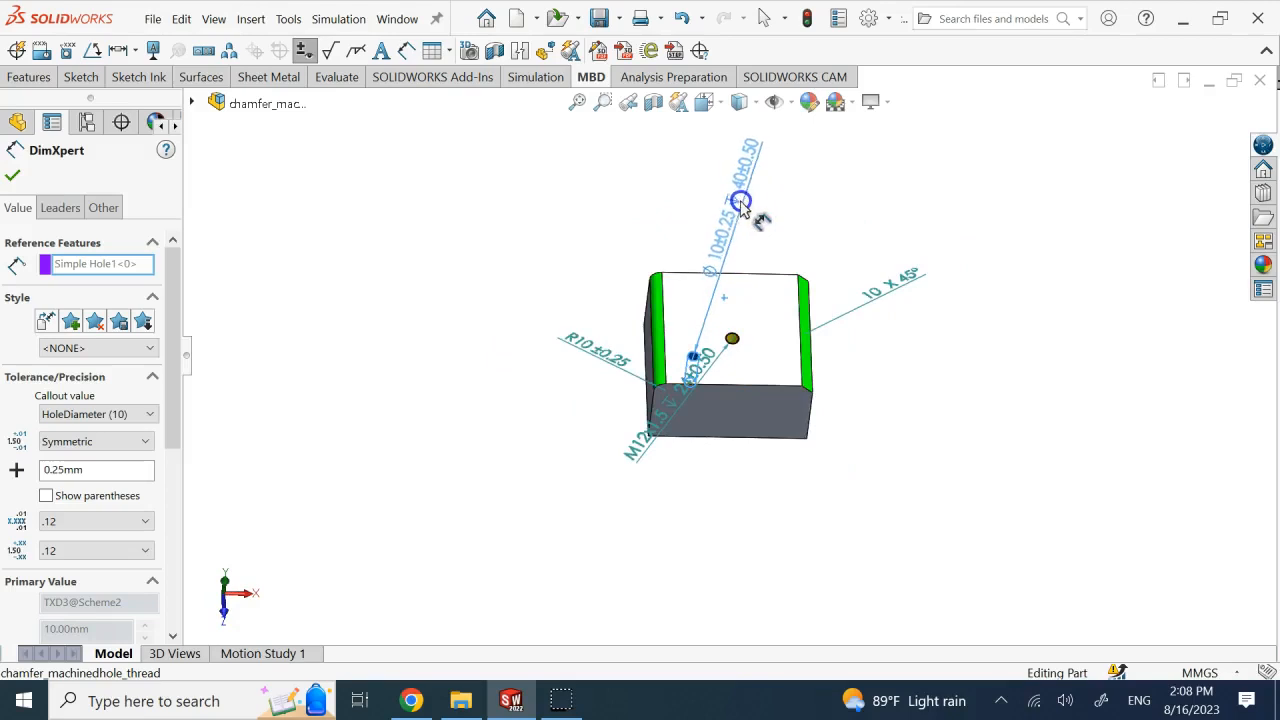
{"action": "left_click", "coordinate": [800, 200]}
- Place the M12x1.5 tapped hole callout behind the block and shift the 10 mm hole callout closer to it
{"action": "left_click_drag", "start_coordinate": [651, 409], "coordinate": [846, 210]}
{"action": "left_click", "coordinate": [925, 393]}
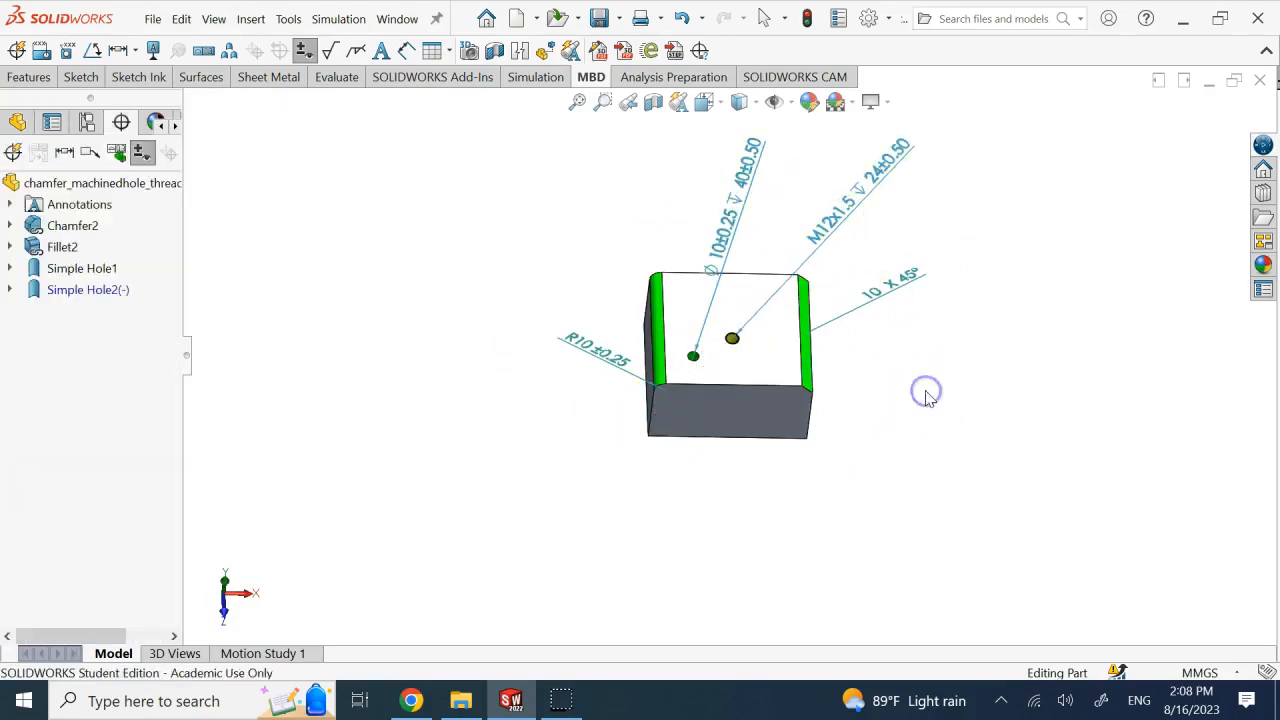
{"action": "mouse_move", "coordinate": [754, 187]}
{"action": "left_mouse_down"}
{"action": "mouse_move", "coordinate": [757, 199]}
{"action": "mouse_move", "coordinate": [768, 190]}
{"action": "left_mouse_up"}
{"action": "left_click", "coordinate": [798, 399]}
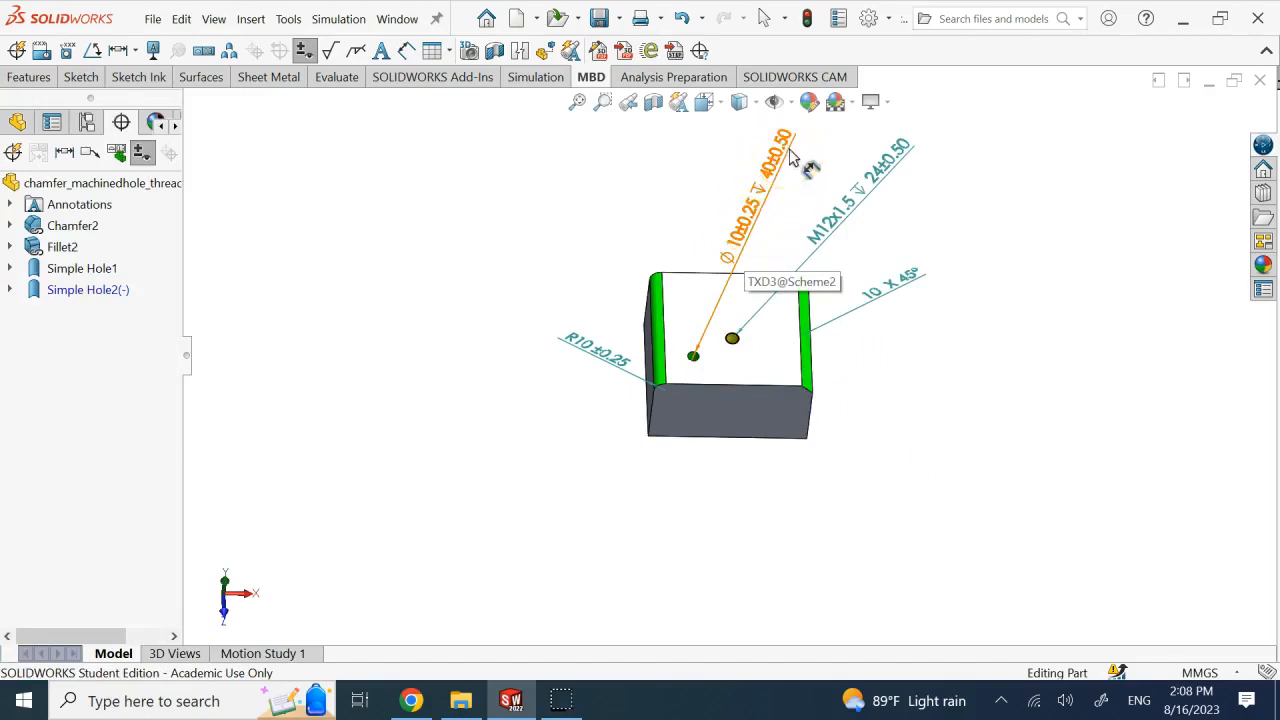
{"action": "left_click", "coordinate": [888, 176]}
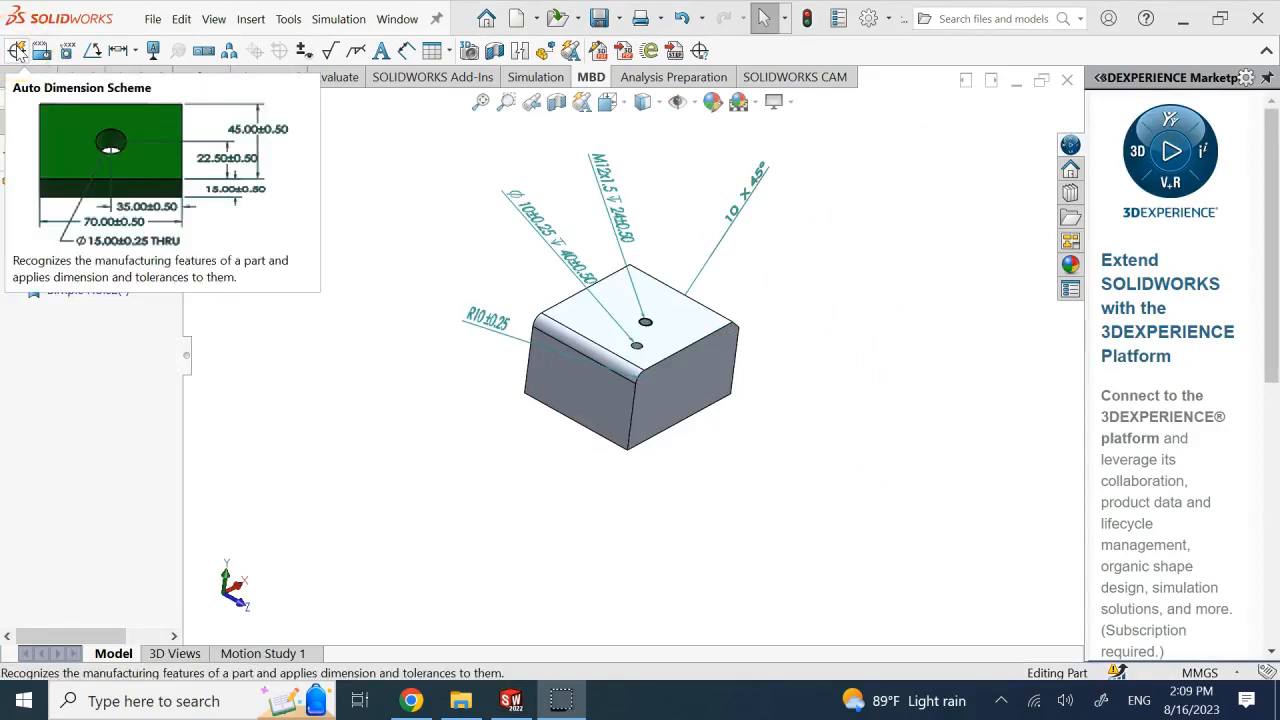
- Add a size dimension between the block's fillet-side and chamfer-side faces and place it below the block
{"action": "left_click", "coordinate": [357, 207]}
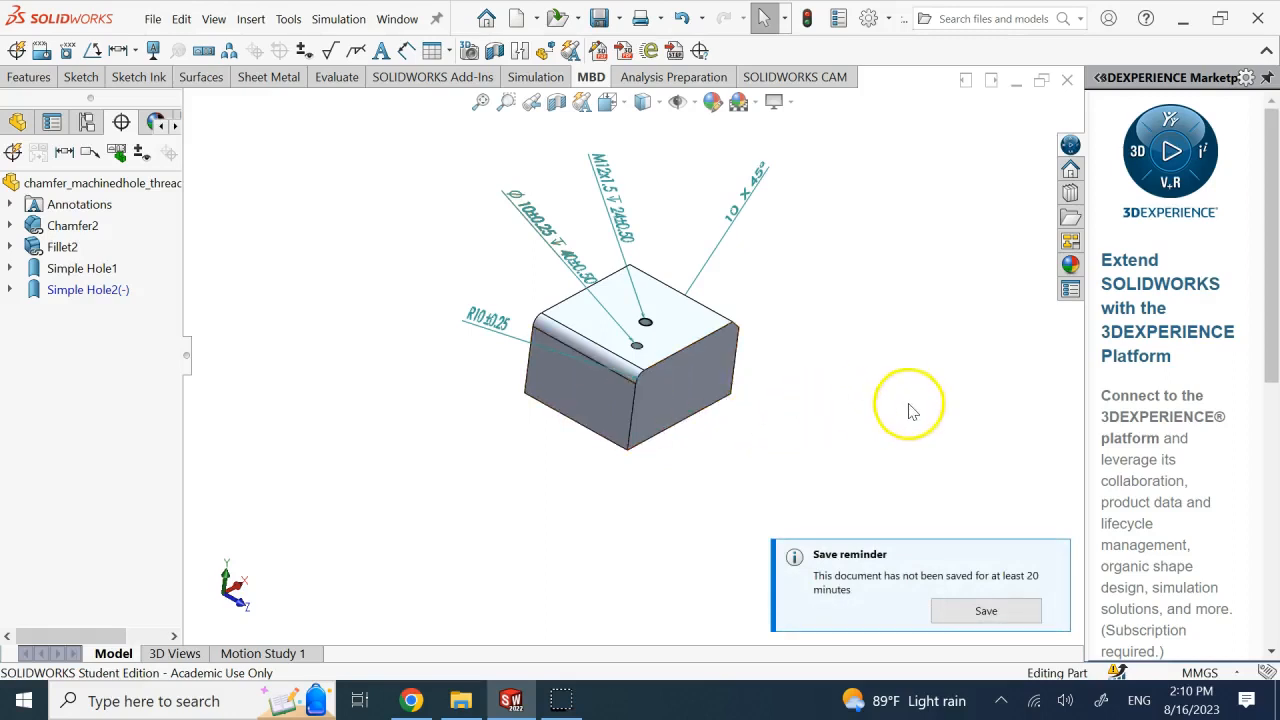
{"action": "left_click", "coordinate": [66, 51]}
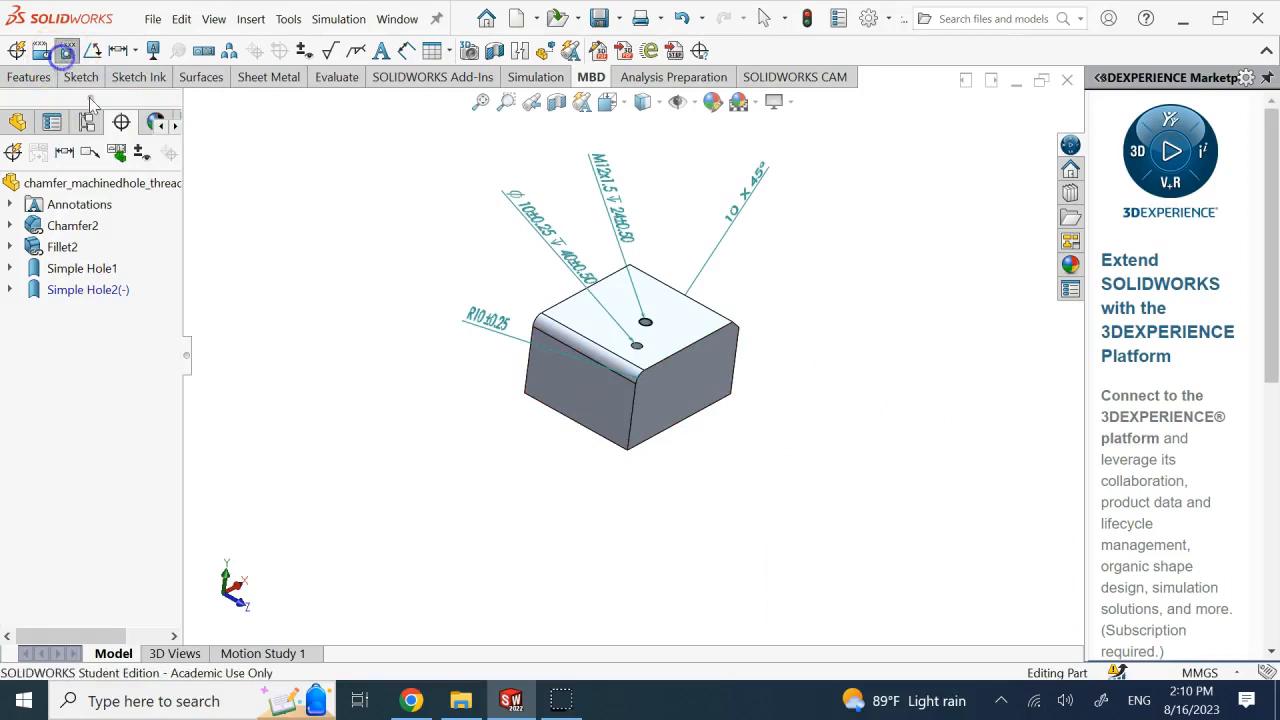
{"action": "left_click", "coordinate": [634, 412]}
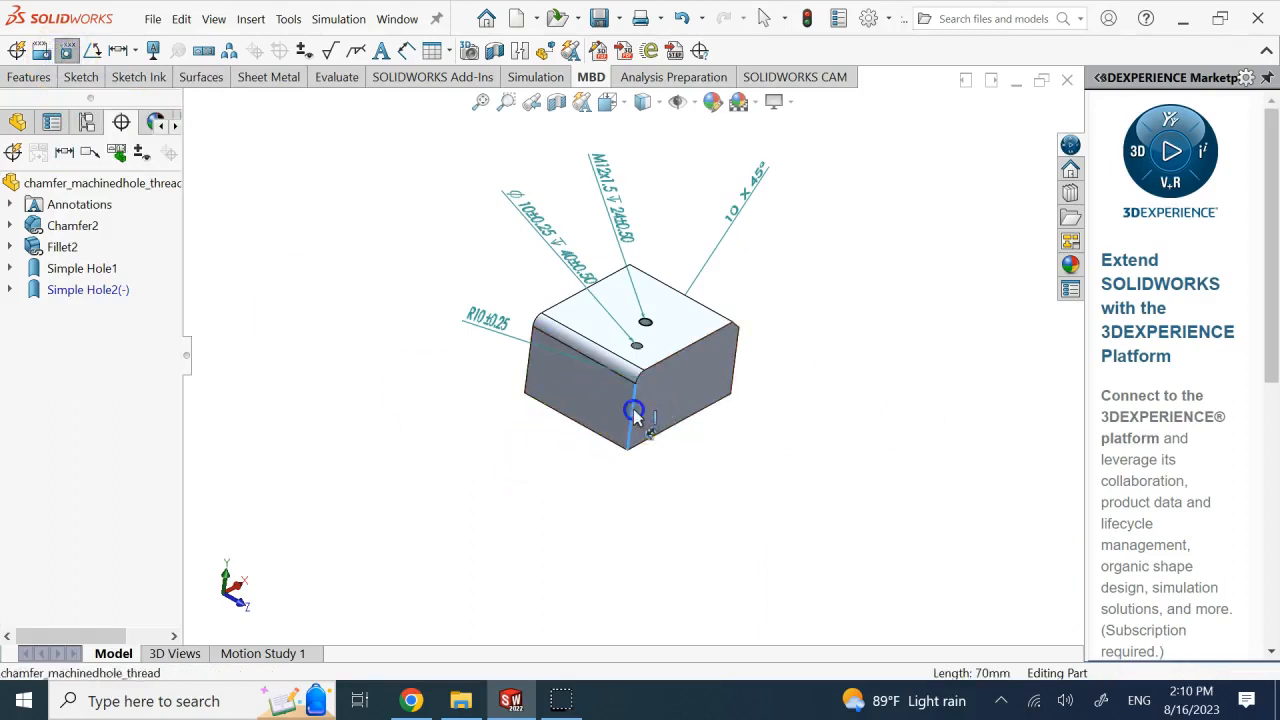
{"action": "left_click", "coordinate": [736, 362]}
{"action": "left_click_drag", "start_coordinate": [688, 480], "coordinate": [552, 470]}
{"action": "left_click", "coordinate": [713, 557]}
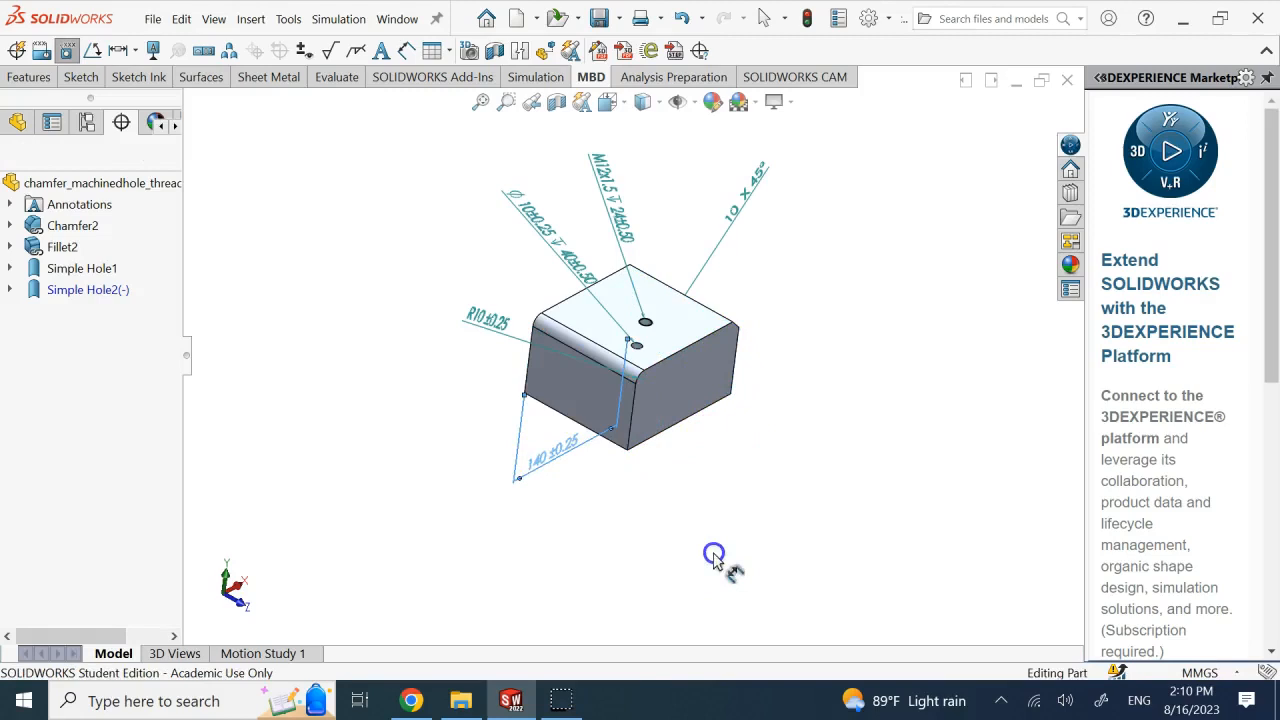
- Move the 10 mm hole callout to the fillet side and the M12x1.5 callout to the chamfer side of the block
{"action": "middle_click_drag", "start_coordinate": [713, 557], "coordinate": [810, 418]}
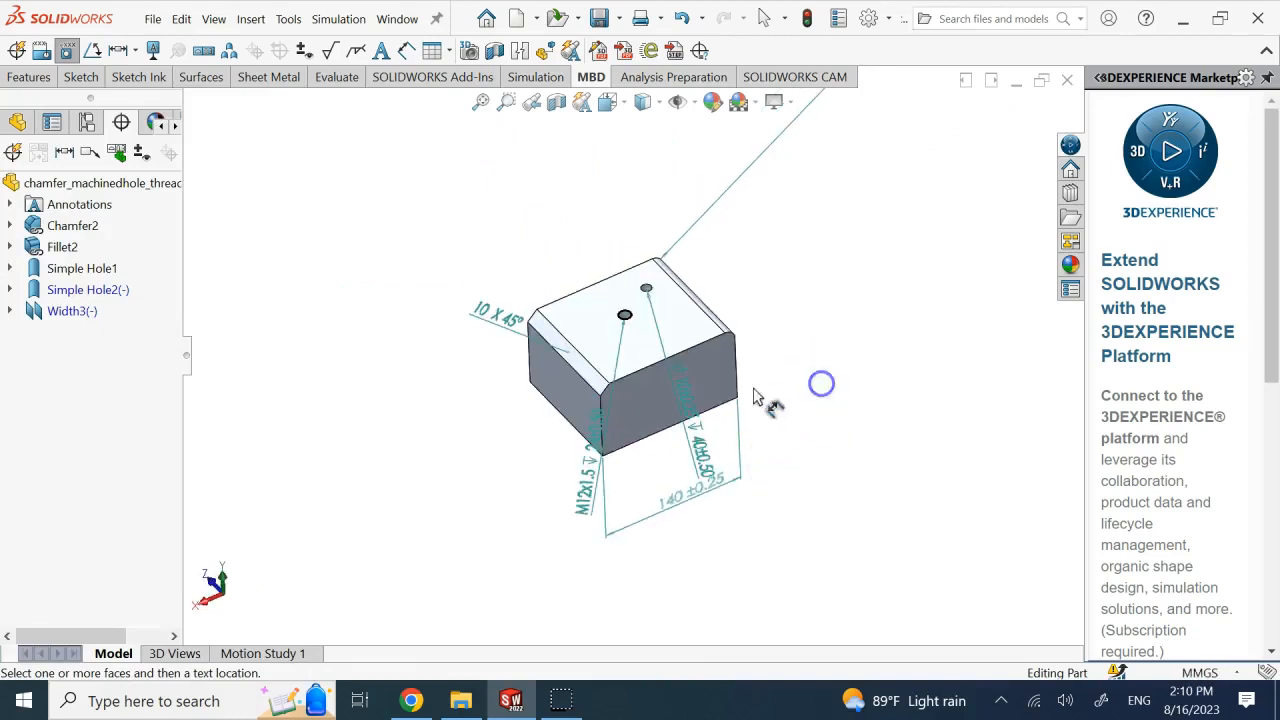
{"action": "left_click_drag", "start_coordinate": [671, 414], "coordinate": [840, 292]}
{"action": "left_click_drag", "start_coordinate": [584, 495], "coordinate": [492, 462]}
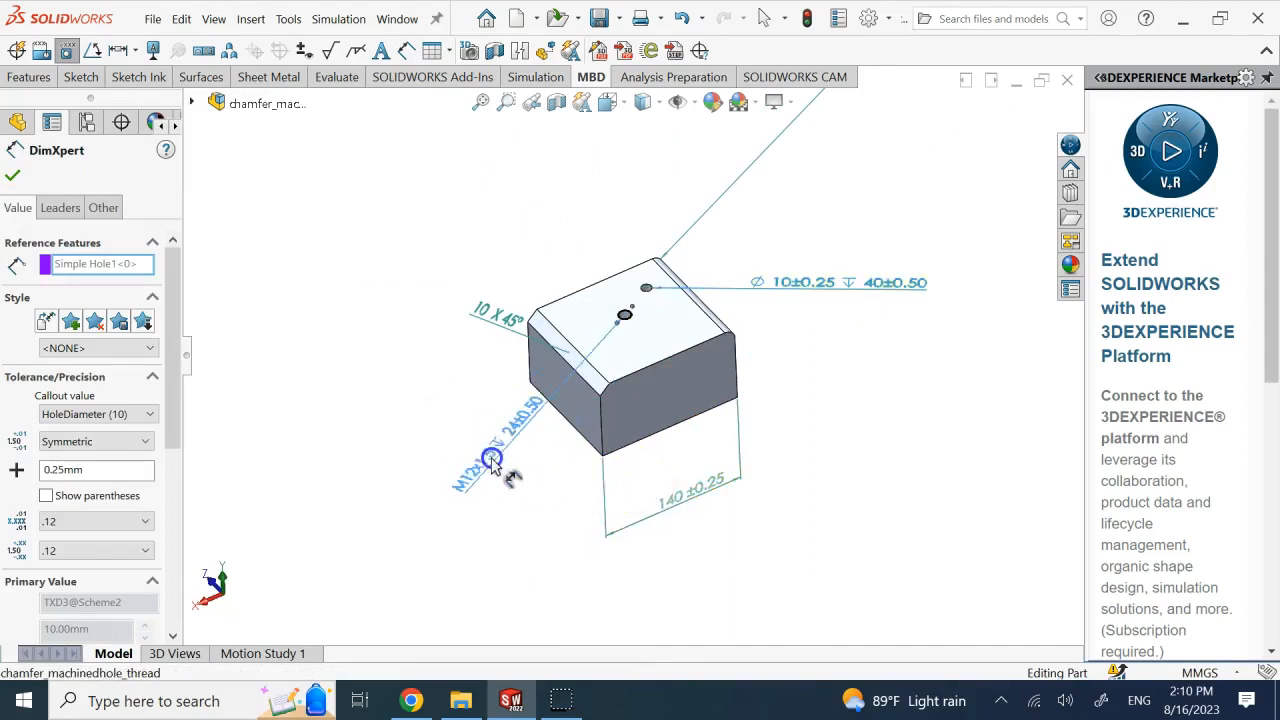
{"action": "left_click", "coordinate": [677, 336]}
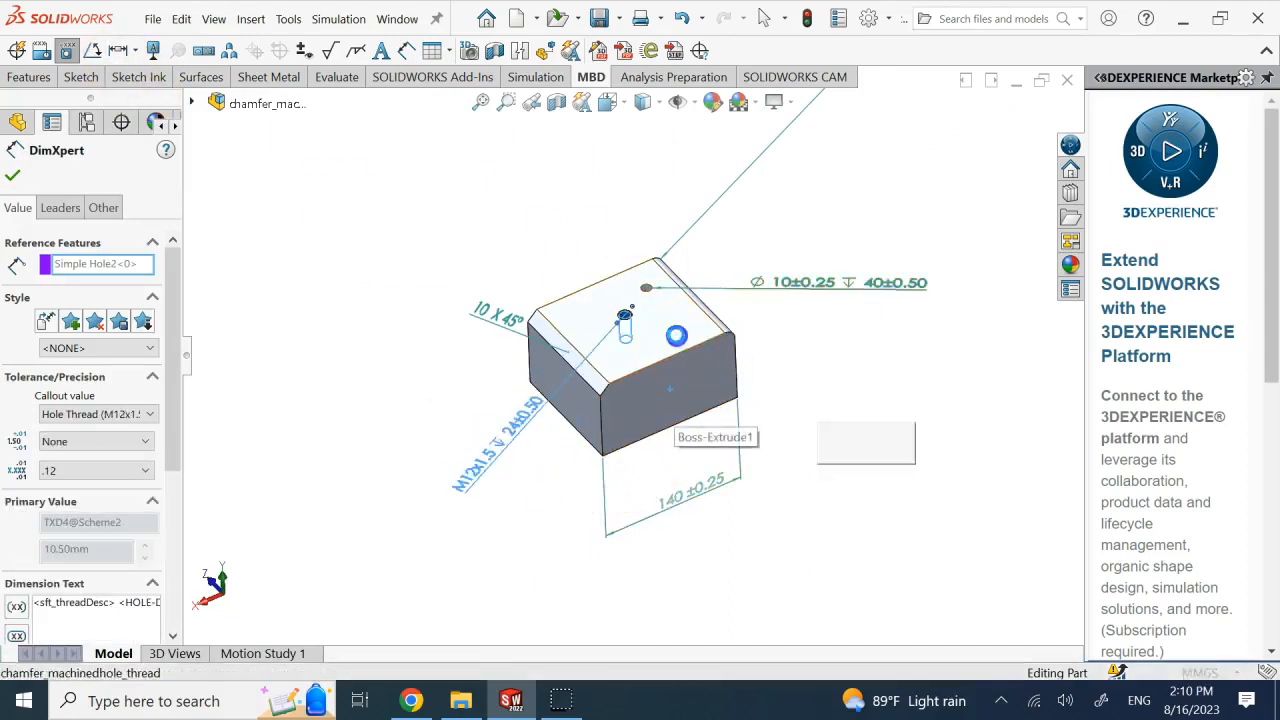
{"action": "mouse_move", "coordinate": [724, 389]}
{"action": "middle_mouse_down"}
{"action": "mouse_move", "coordinate": [729, 449]}
{"action": "mouse_move", "coordinate": [657, 408]}
{"action": "middle_mouse_up"}
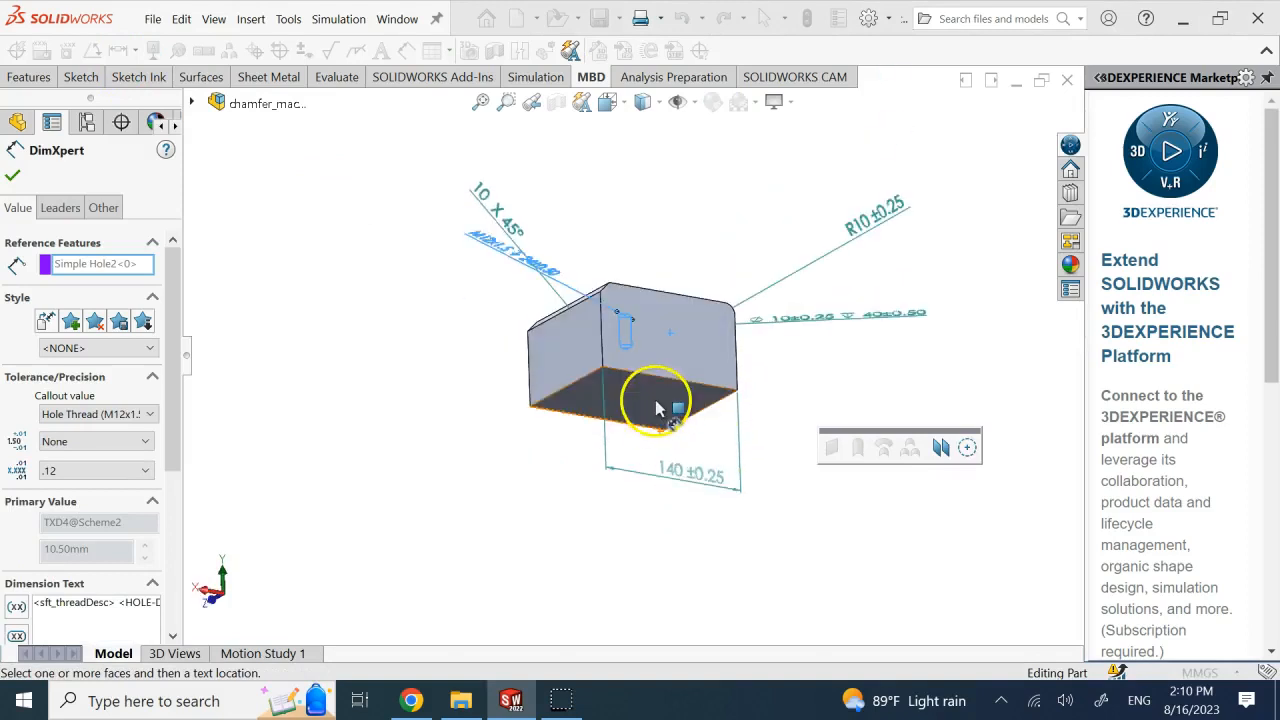
{"action": "mouse_move", "coordinate": [560, 400]}
{"action": "middle_mouse_down"}
{"action": "mouse_move", "coordinate": [551, 380]}
{"action": "mouse_move", "coordinate": [603, 403]}
{"action": "middle_mouse_up"}
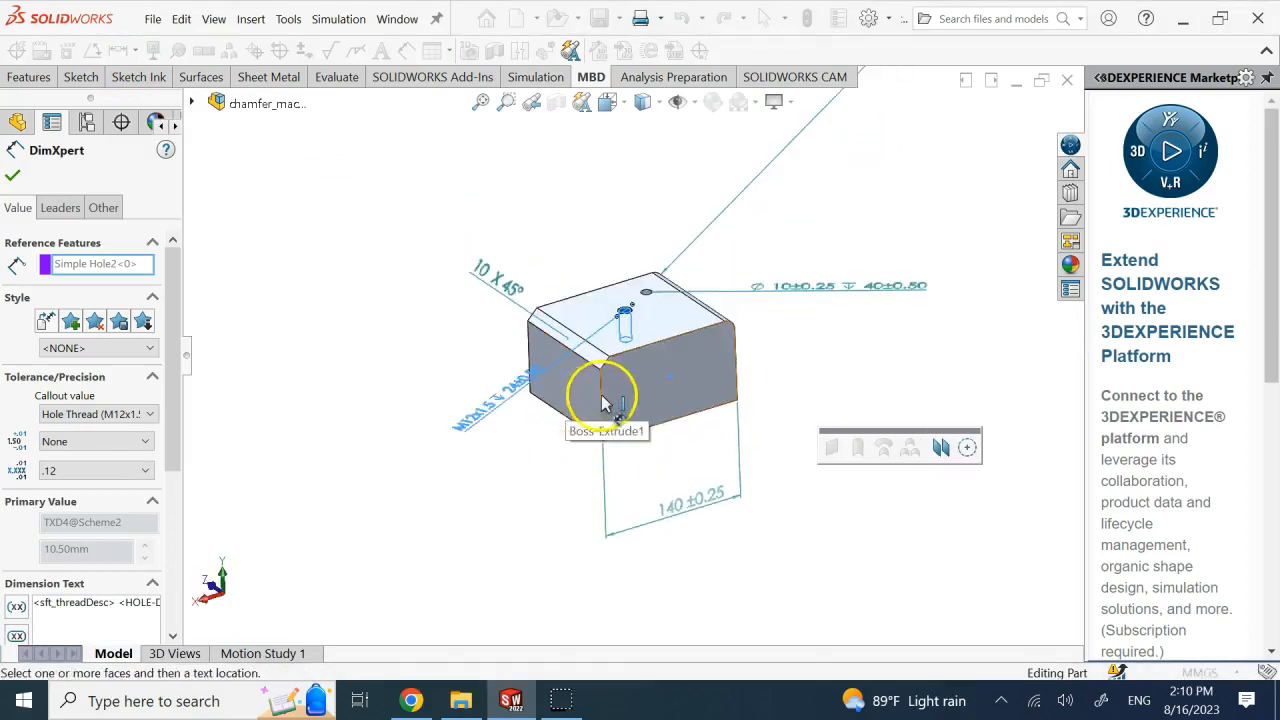
{"action": "left_click", "coordinate": [14, 176]}
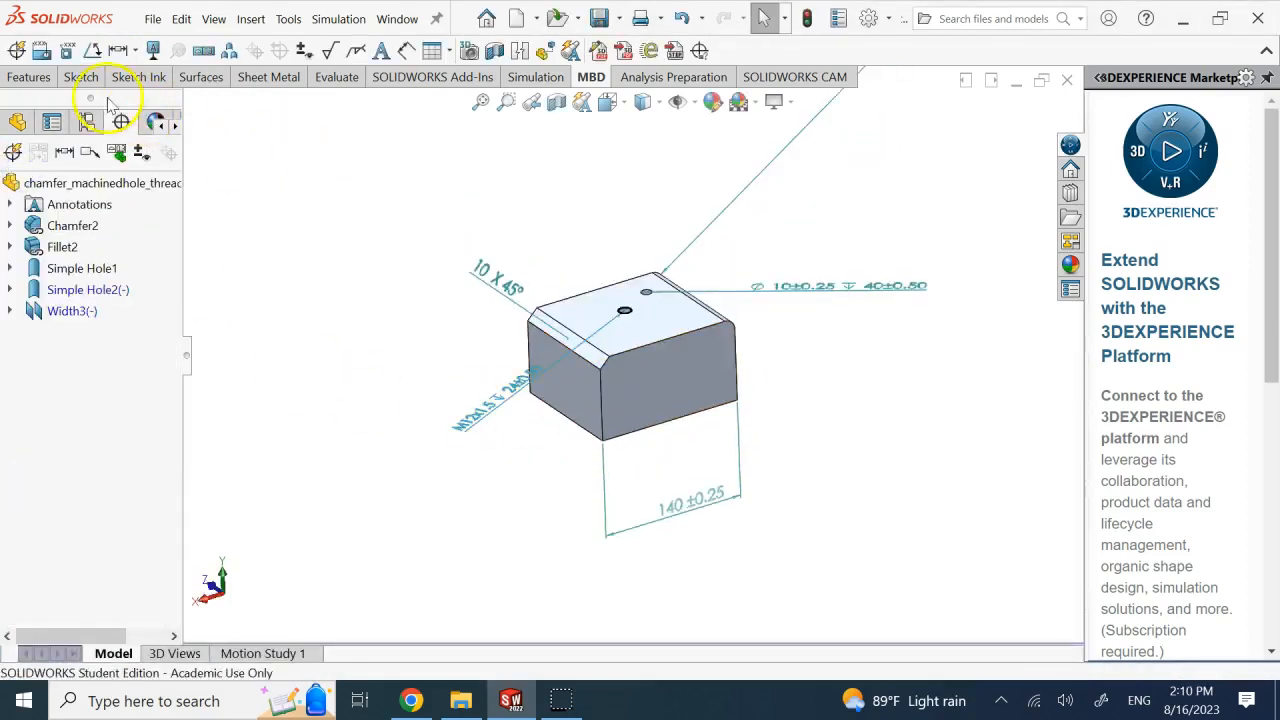
- Add a size dimension for the block's height between its top and bottom faces, placed beside the block
{"action": "left_click", "coordinate": [661, 344]}
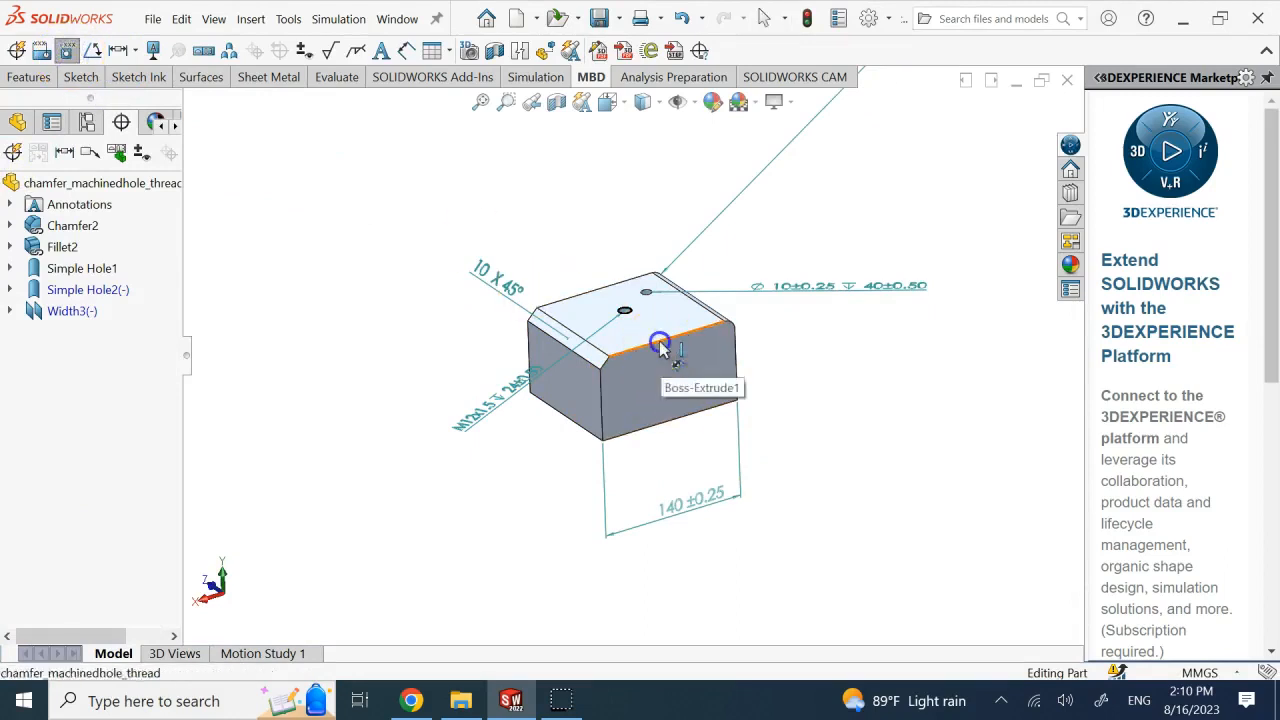
{"action": "left_click", "coordinate": [676, 422]}
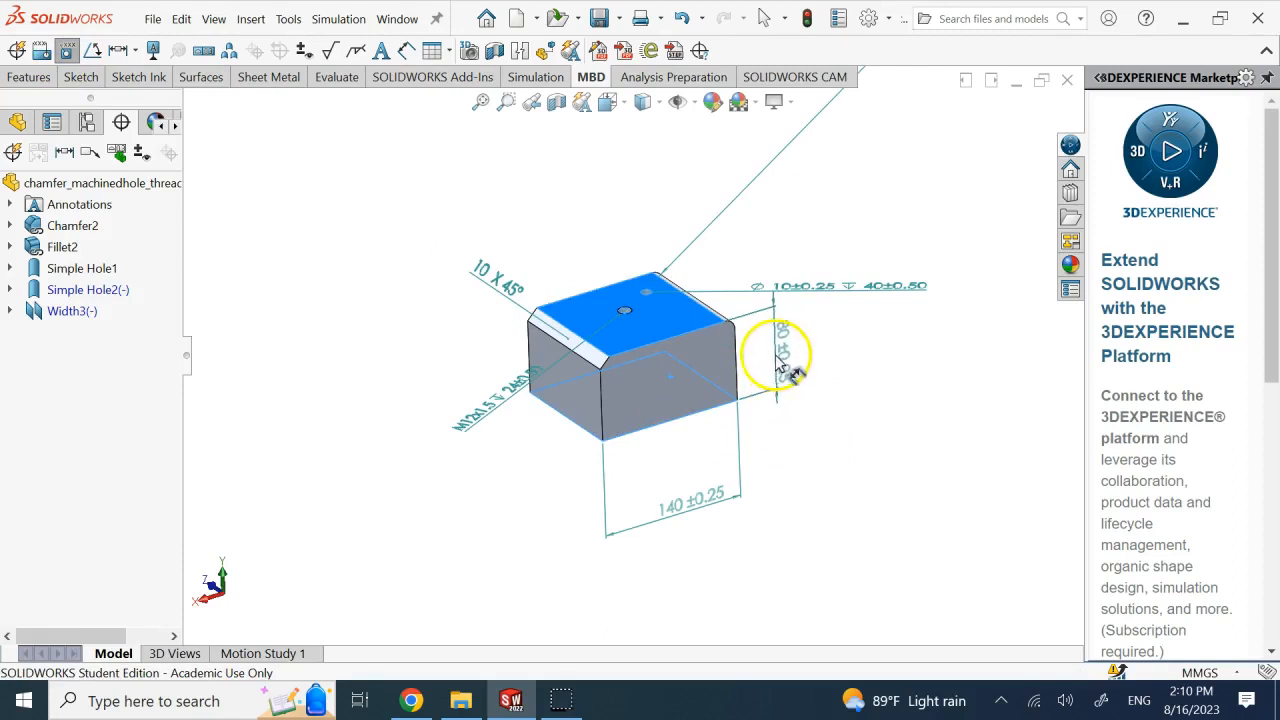
{"action": "left_click", "coordinate": [776, 356]}
{"action": "left_click", "coordinate": [880, 377]}
- Bring the R10 fillet callout closer to the block and adjust the position of the 10 mm hole callout
{"action": "scroll", "coordinate": [880, 377], "scroll_direction": "up", "scroll_amount": 3}
{"action": "left_click_drag", "start_coordinate": [768, 188], "coordinate": [682, 262]}
{"action": "left_click", "coordinate": [1030, 410]}
{"action": "left_click_drag", "start_coordinate": [783, 317], "coordinate": [779, 288]}
{"action": "left_click", "coordinate": [720, 366]}
{"action": "left_click", "coordinate": [551, 343]}
{"action": "left_click", "coordinate": [288, 190]}
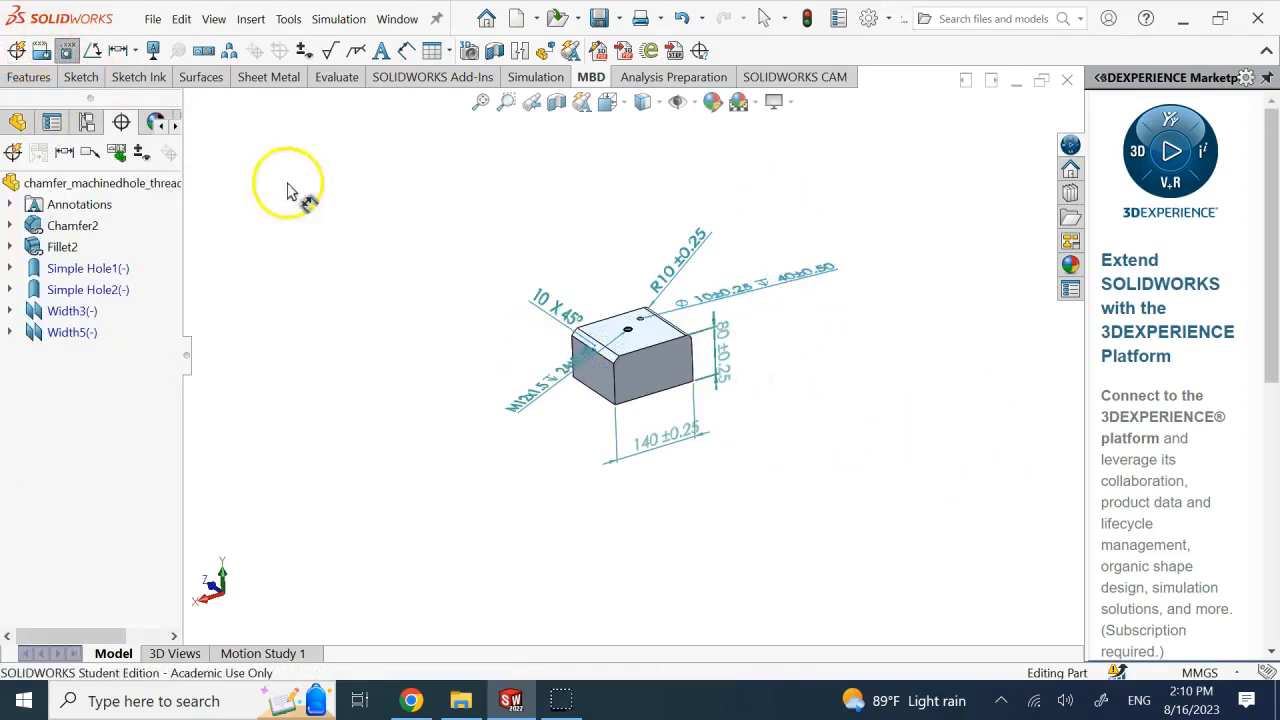
- Add a size dimension between the two end faces at the ends of the chamfer and place it outside the block
{"action": "left_click", "coordinate": [68, 55]}
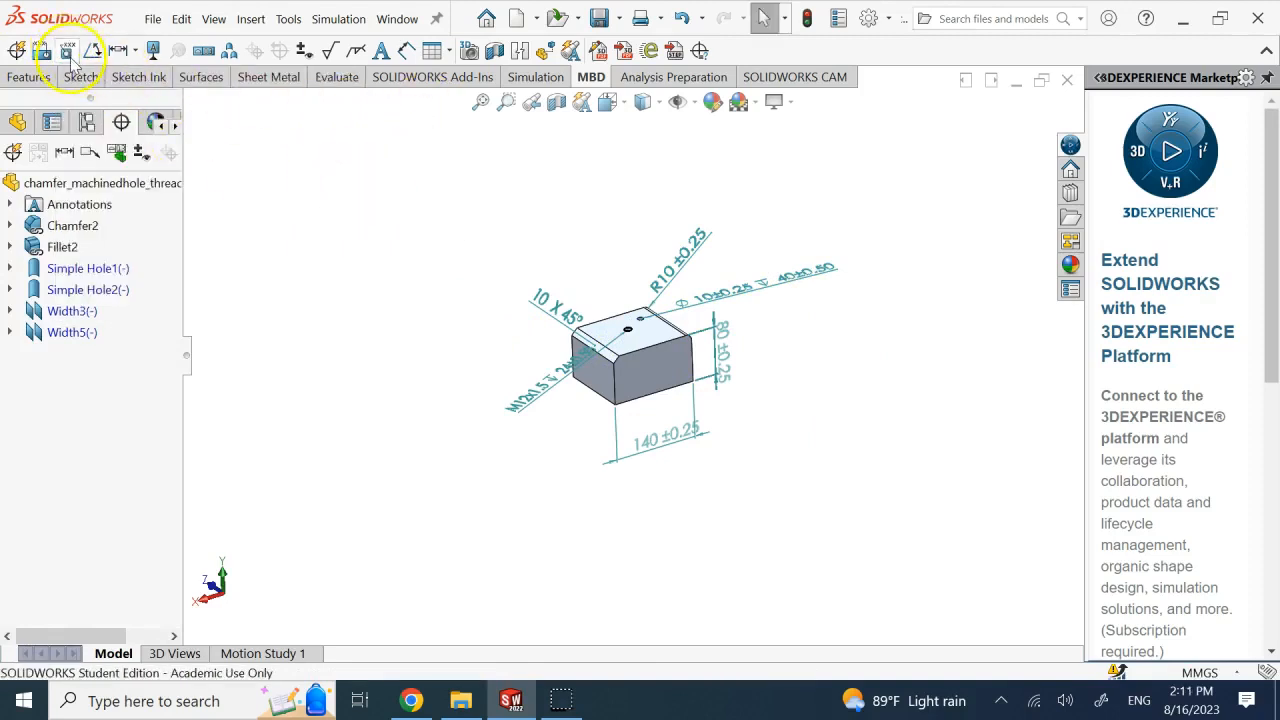
{"action": "scroll", "coordinate": [620, 325], "scroll_direction": "down", "scroll_amount": 3}
{"action": "left_click", "coordinate": [531, 367]}
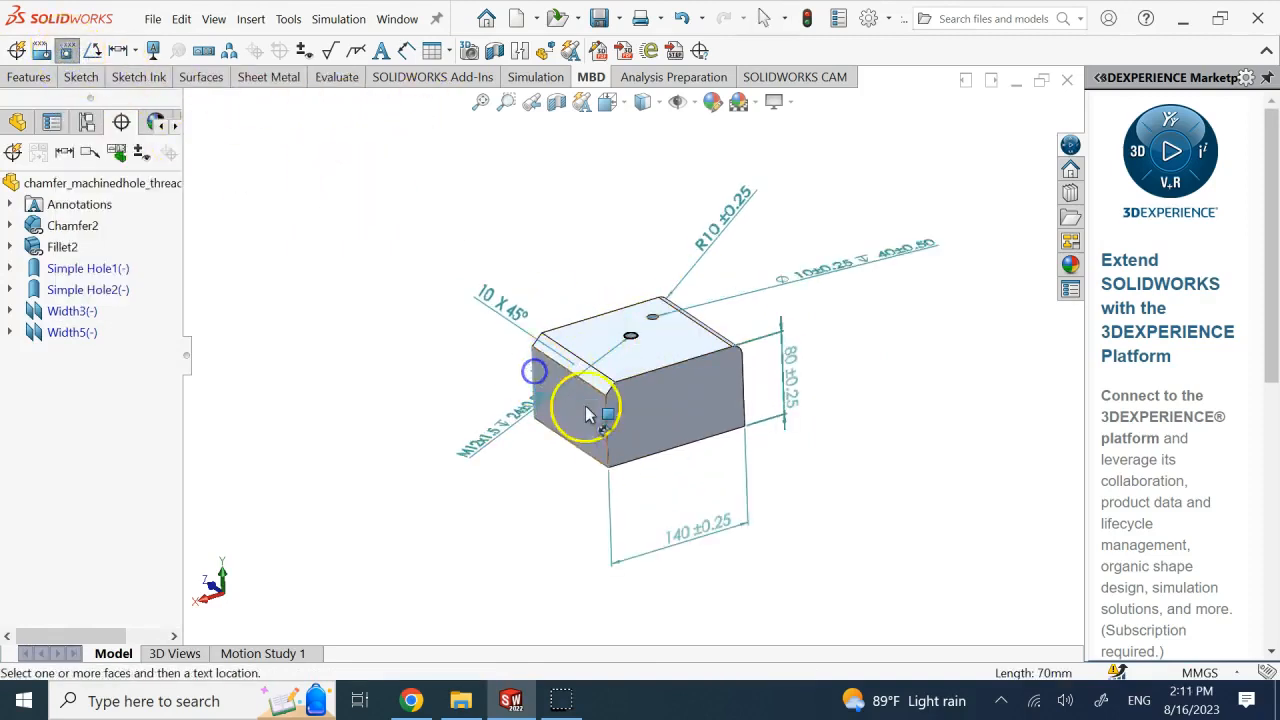
{"action": "left_click", "coordinate": [608, 430]}
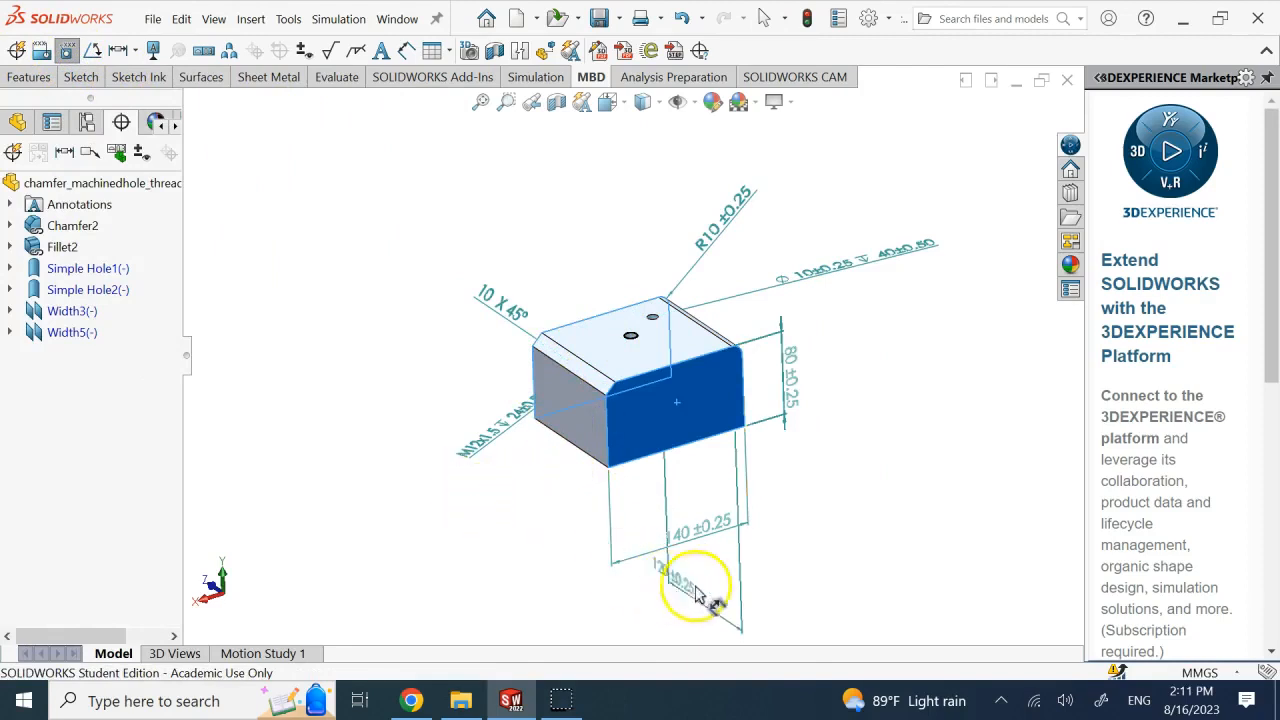
{"action": "left_click", "coordinate": [783, 483]}
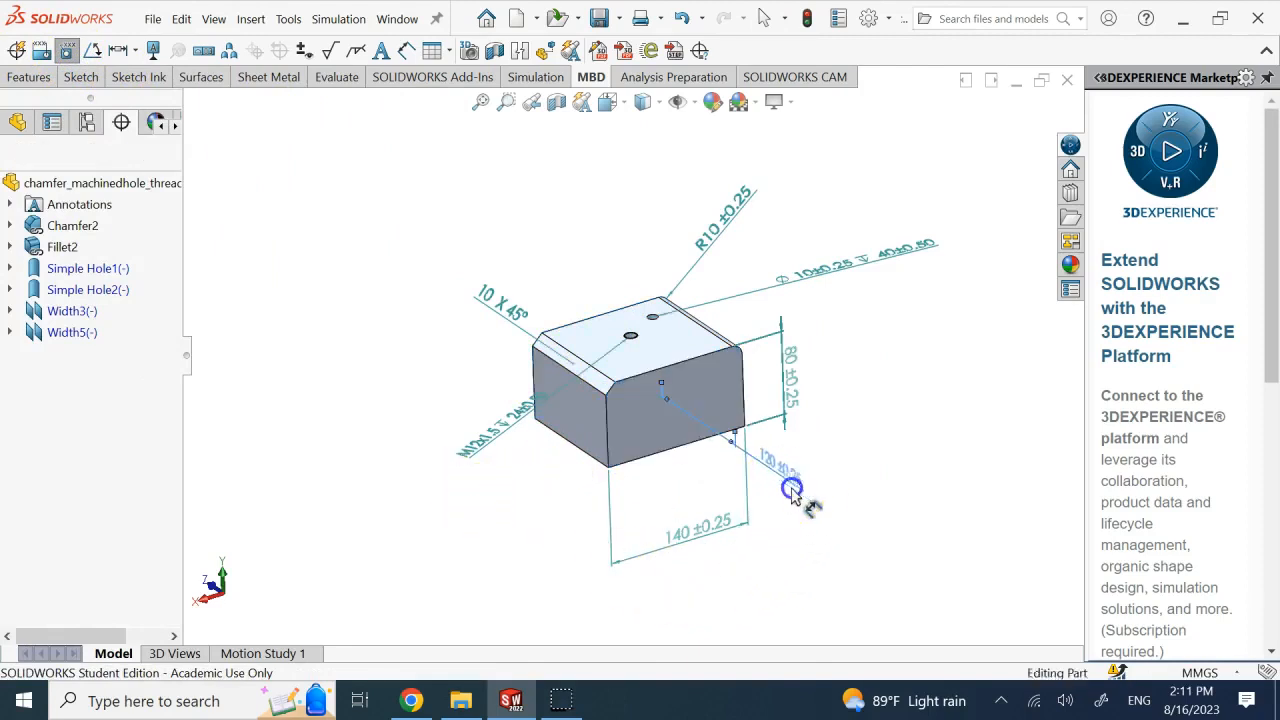
{"action": "middle_click_drag", "start_coordinate": [866, 485], "coordinate": [771, 509]}
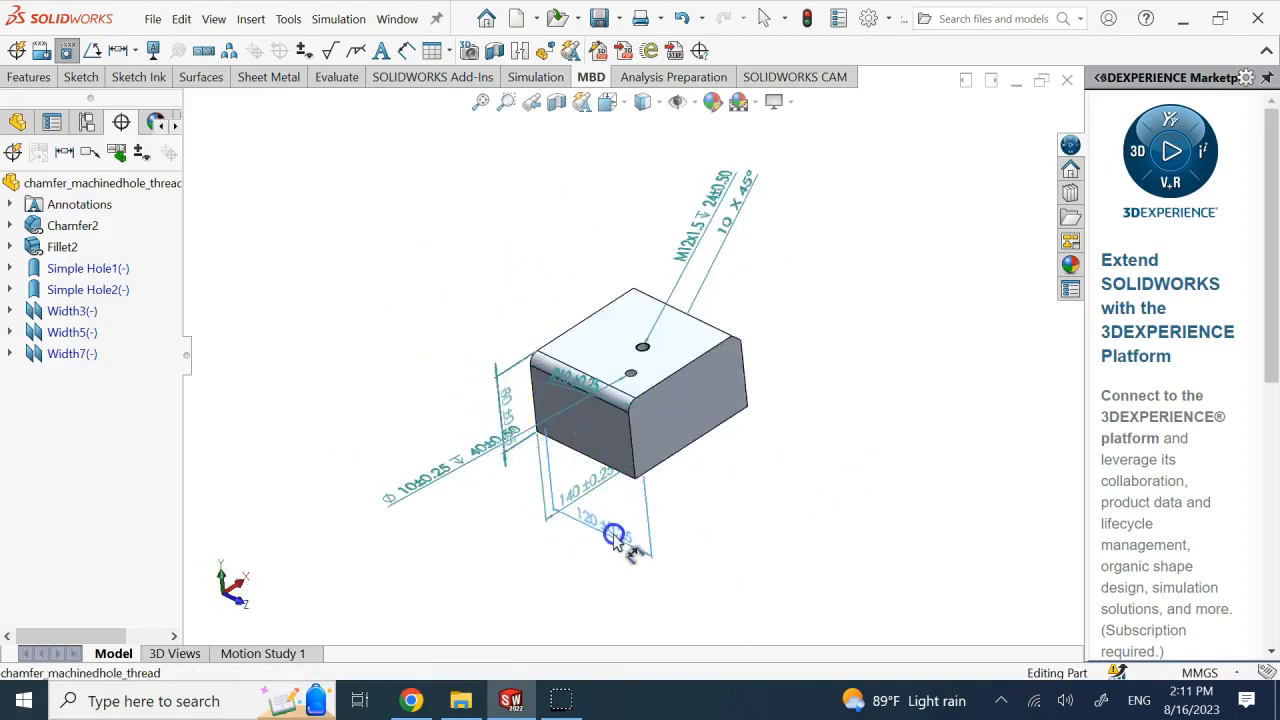
- Adjust the placement of the 120 mm and 140 mm dimensions below the block, bringing the 140 mm dimension closer to it
{"action": "left_click", "coordinate": [612, 533]}
{"action": "mouse_move", "coordinate": [600, 482]}
{"action": "left_mouse_down"}
{"action": "mouse_move", "coordinate": [713, 481]}
{"action": "mouse_move", "coordinate": [738, 459]}
{"action": "mouse_move", "coordinate": [704, 451]}
{"action": "mouse_move", "coordinate": [615, 481]}
{"action": "left_mouse_up"}
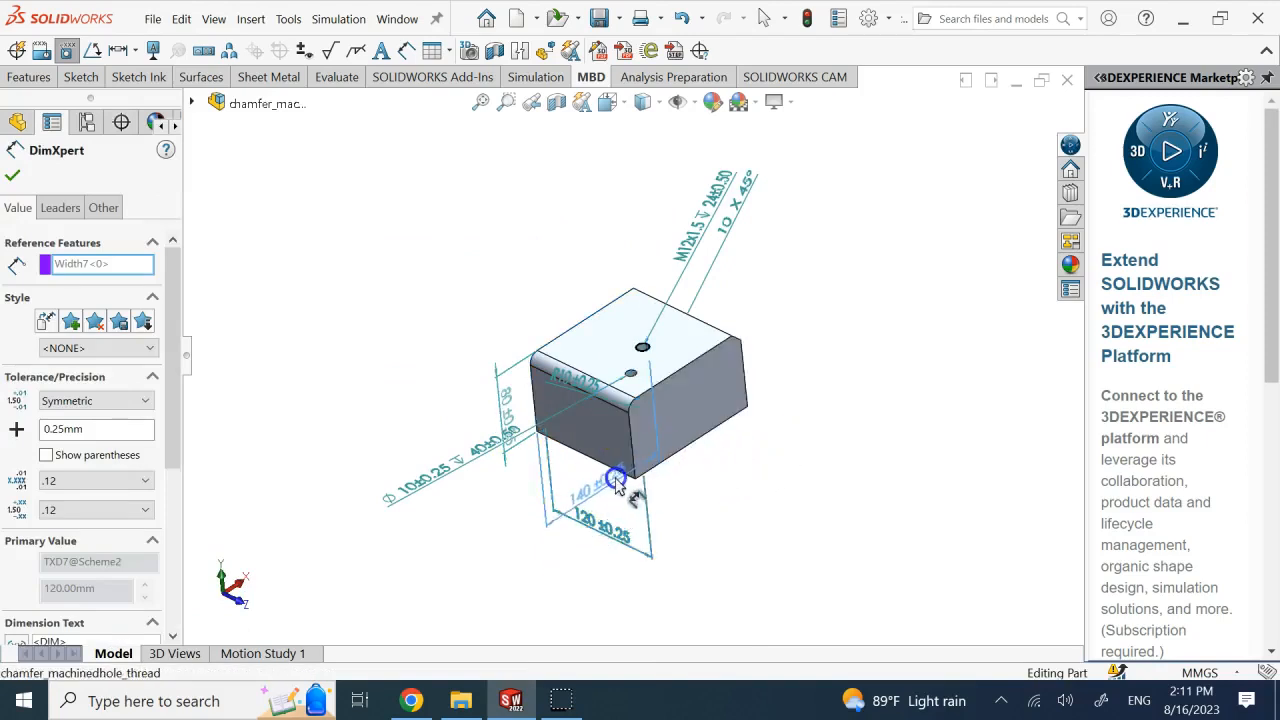
{"action": "left_click", "coordinate": [790, 539]}
{"action": "middle_click_drag", "start_coordinate": [790, 538], "coordinate": [738, 550]}
{"action": "left_click_drag", "start_coordinate": [690, 530], "coordinate": [694, 486]}
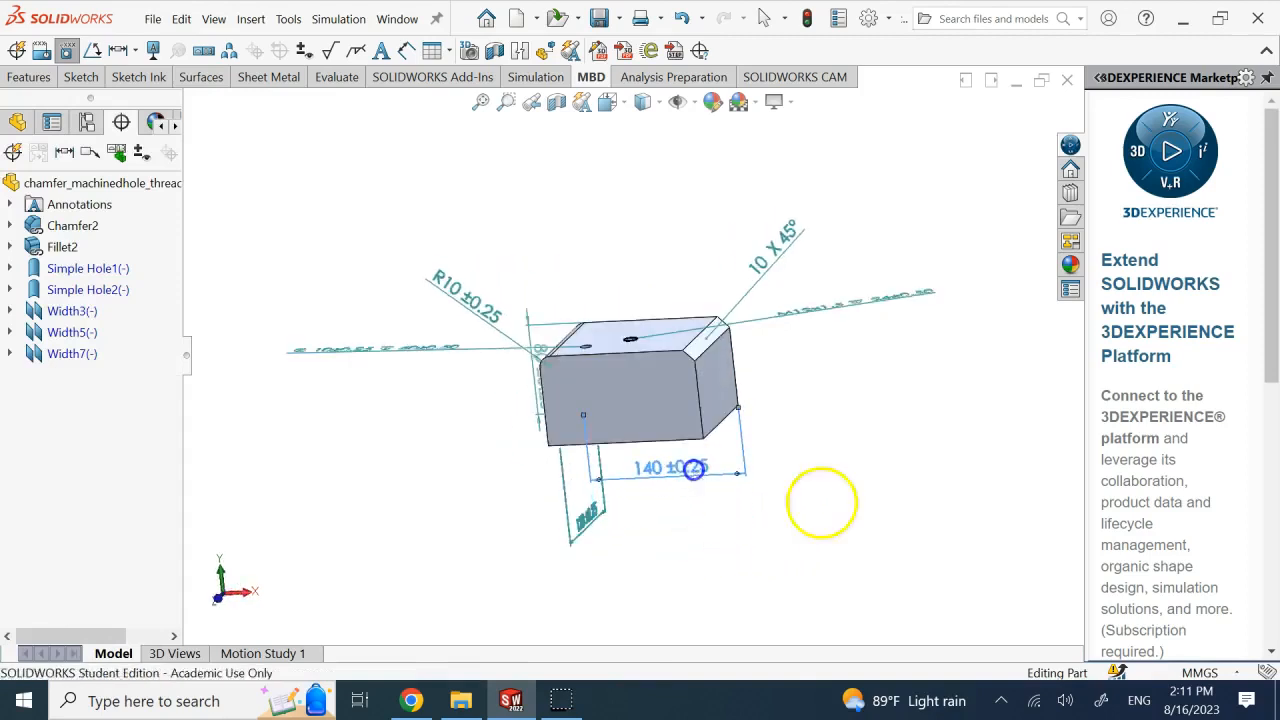
- Move the 10 mm hole callout above the fillet side and separate the 10 x 45° chamfer callout from the M12x1.5 callout
{"action": "middle_click_drag", "start_coordinate": [851, 517], "coordinate": [635, 390]}
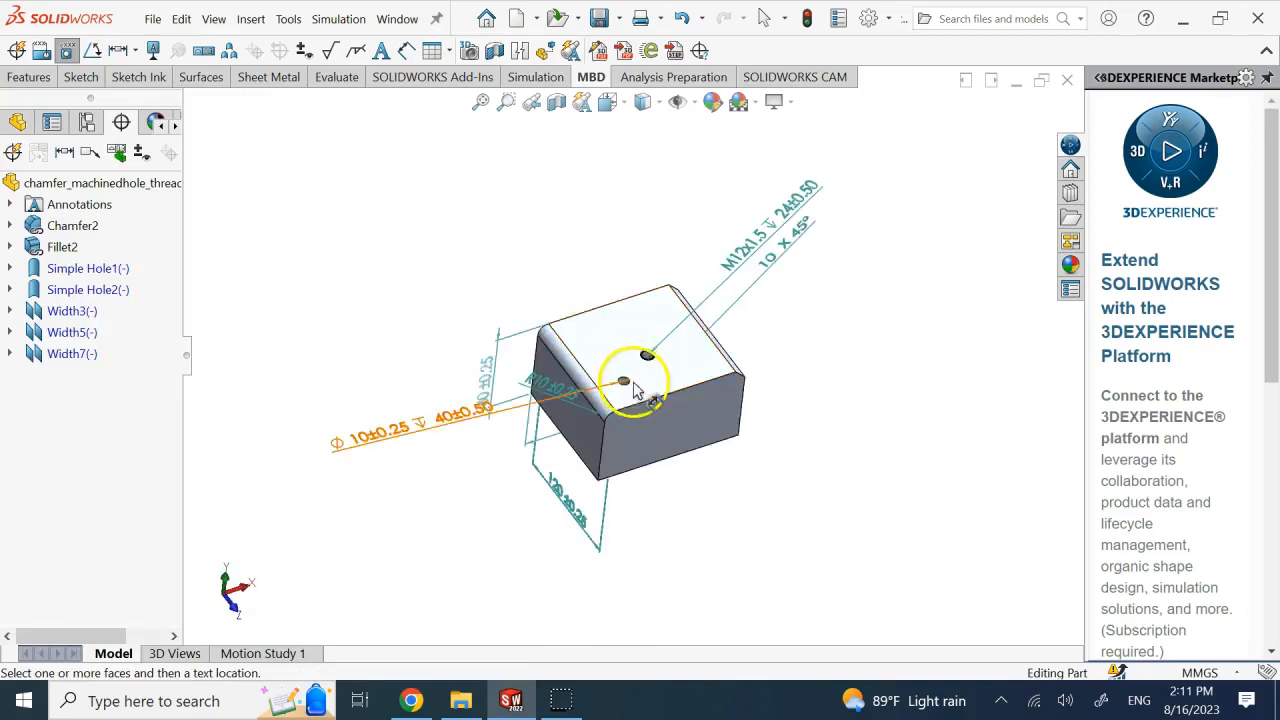
{"action": "scroll", "coordinate": [610, 279], "scroll_direction": "down", "scroll_amount": 1}
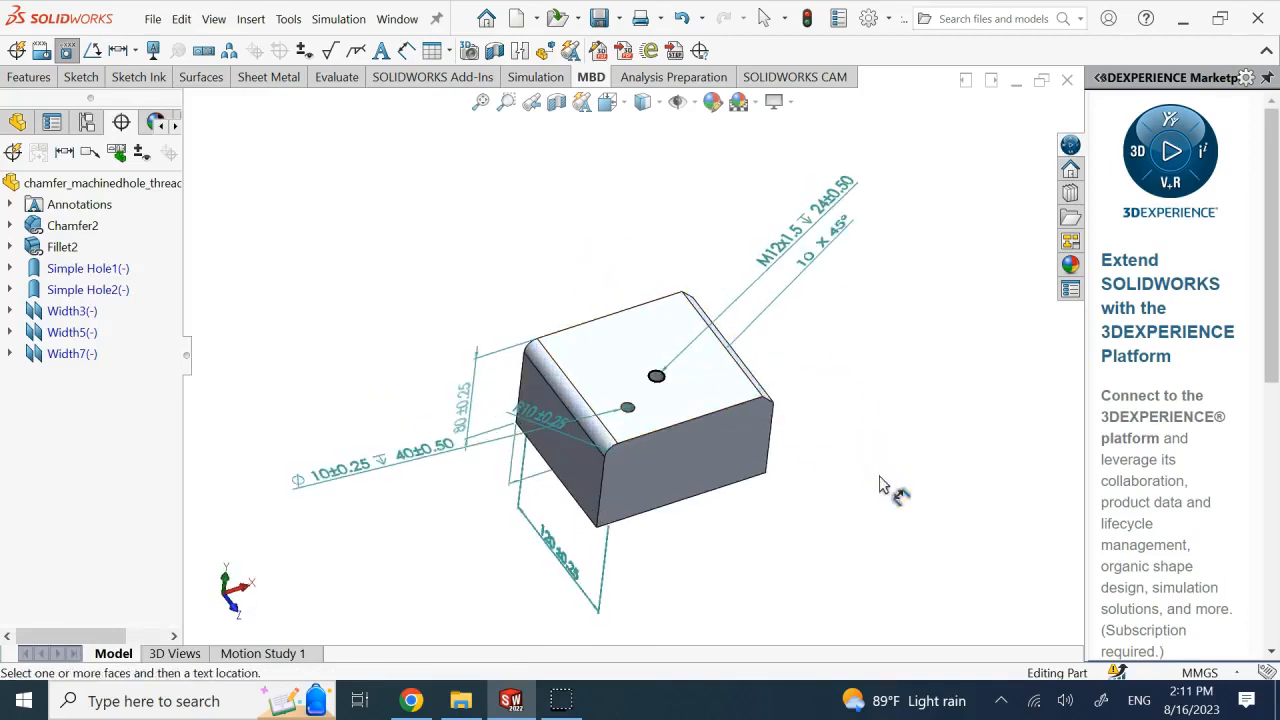
{"action": "left_click_drag", "start_coordinate": [420, 457], "coordinate": [524, 228]}
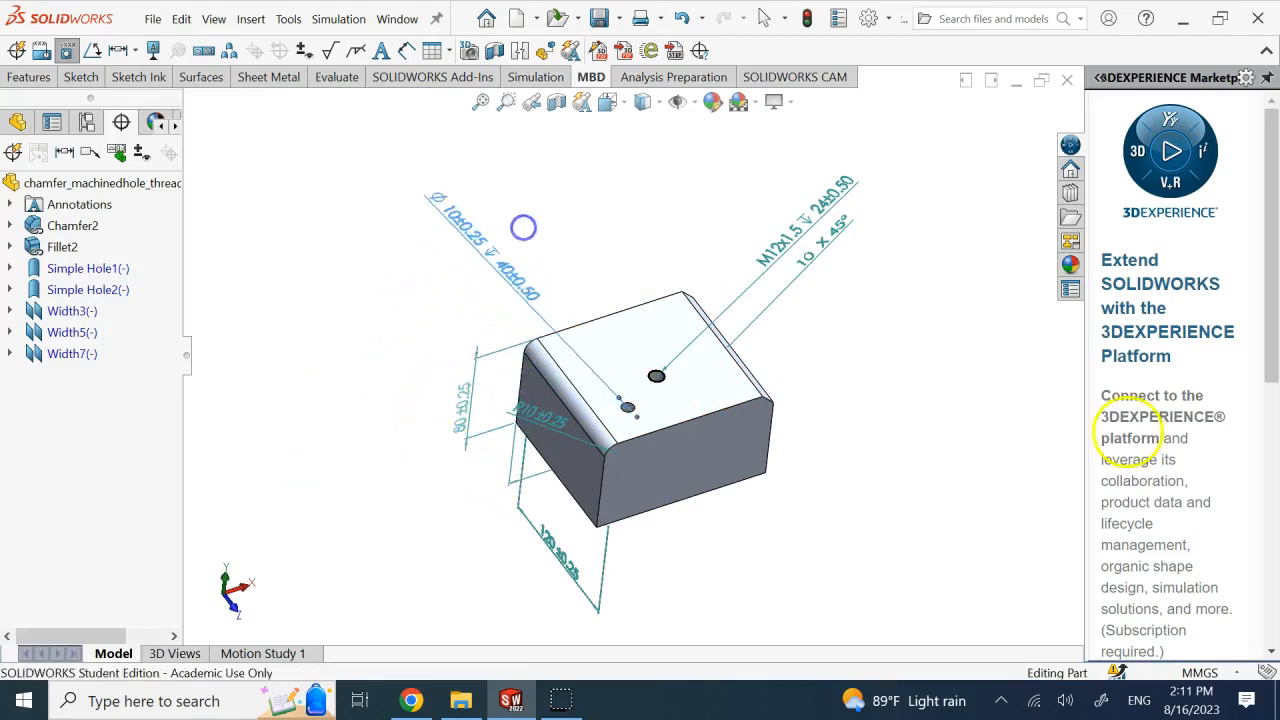
{"action": "left_click", "coordinate": [822, 250]}
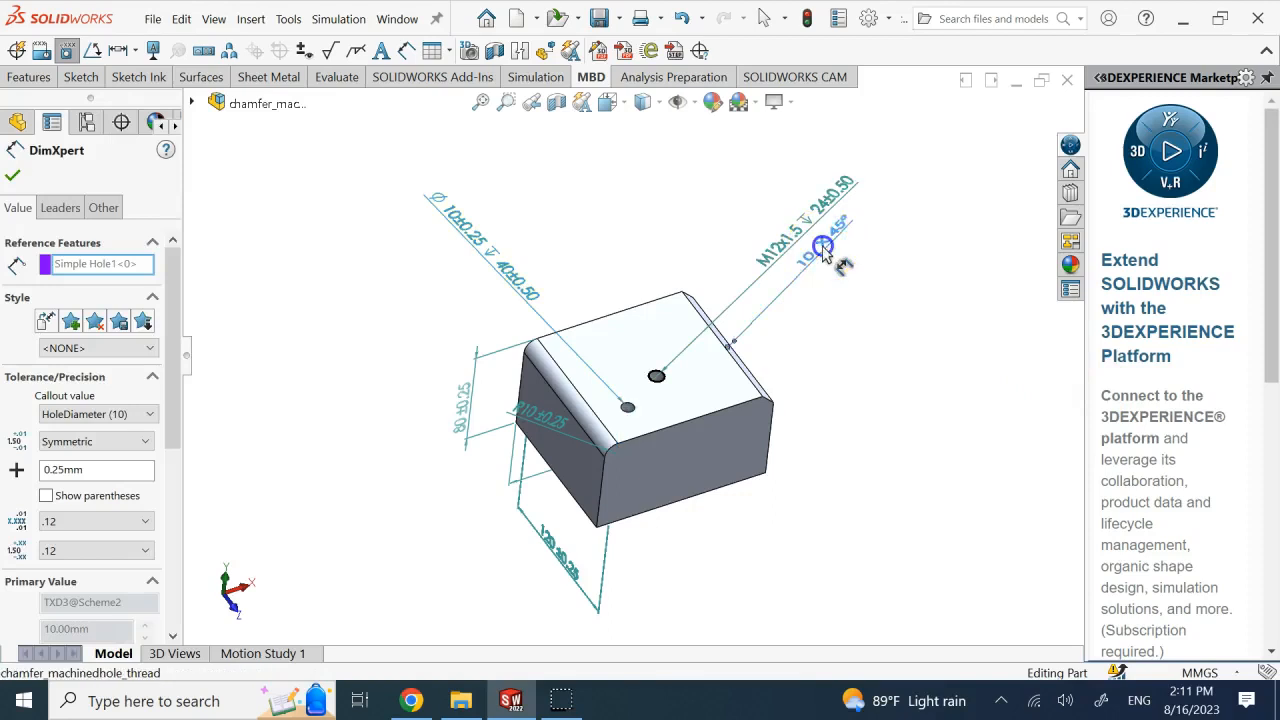
{"action": "left_click", "coordinate": [855, 466]}
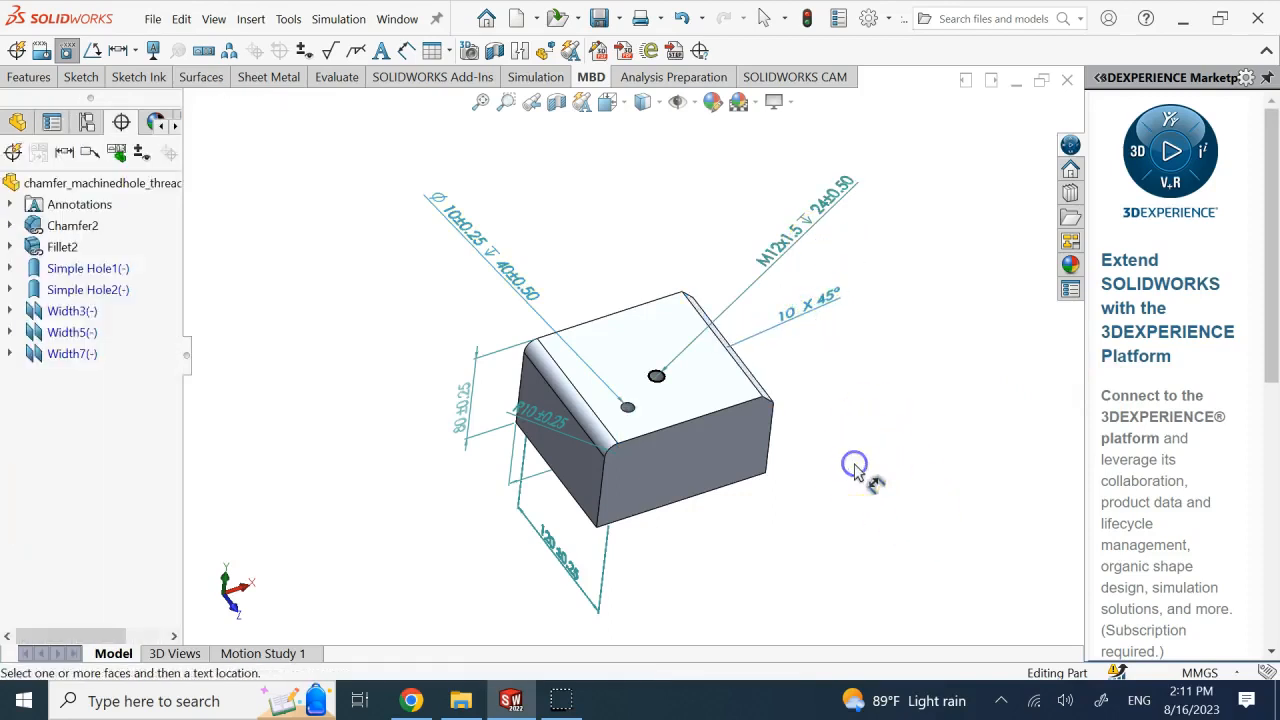
- Examine the placed size dimensions and the two holes on the block from several directions
{"action": "middle_click_drag", "start_coordinate": [855, 473], "coordinate": [812, 472]}
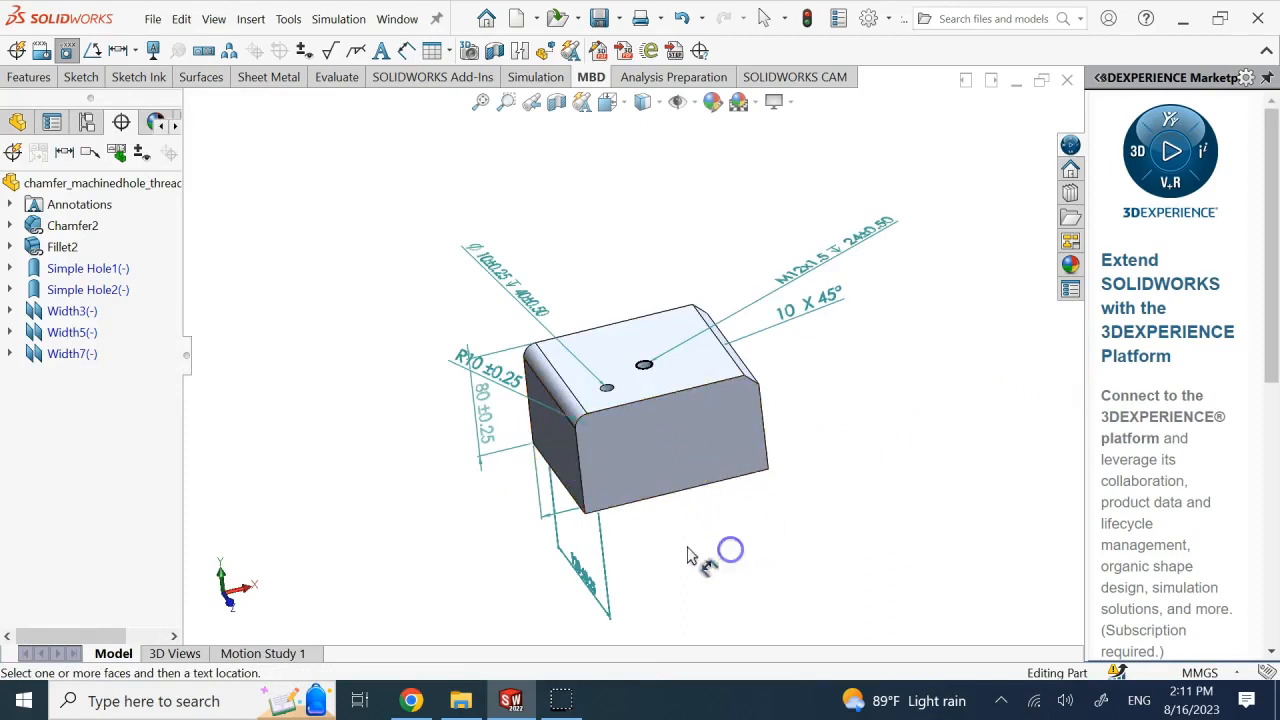
{"action": "middle_click_drag", "start_coordinate": [688, 556], "coordinate": [651, 500]}
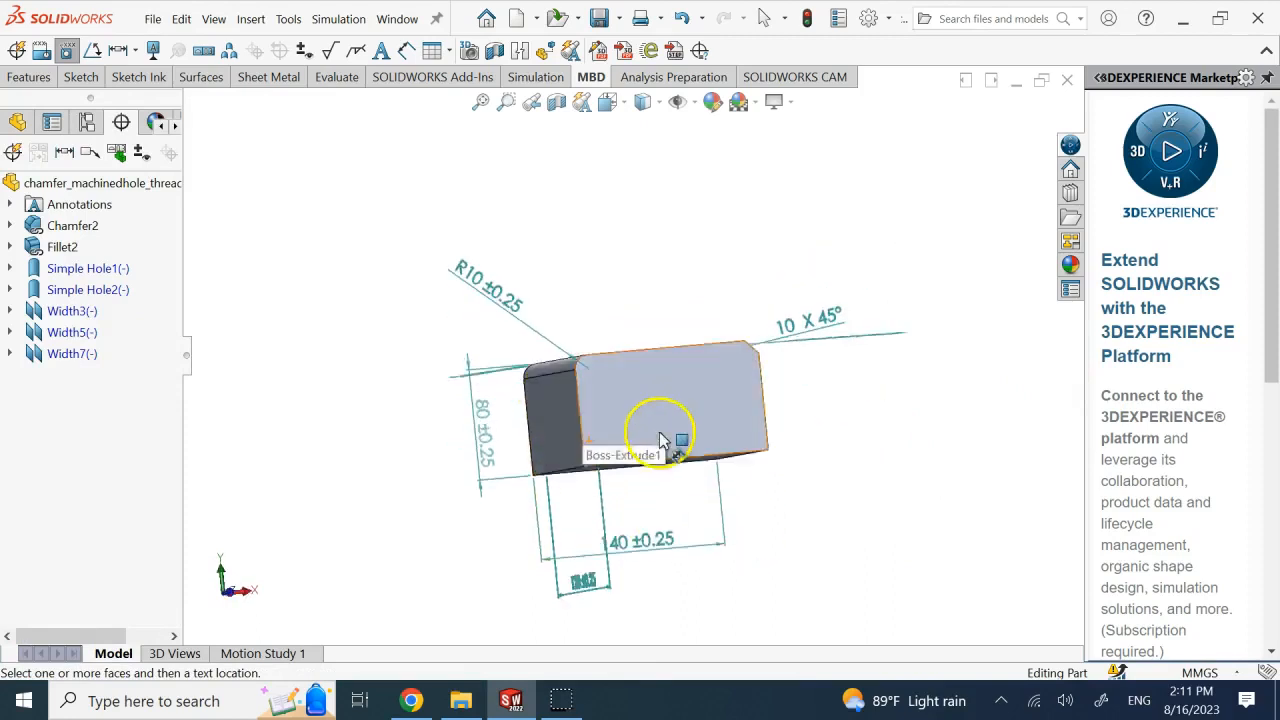
{"action": "middle_click_drag", "start_coordinate": [660, 440], "coordinate": [608, 442]}
{"action": "mouse_move", "coordinate": [677, 478]}
{"action": "middle_mouse_down"}
{"action": "mouse_move", "coordinate": [672, 505]}
{"action": "mouse_move", "coordinate": [680, 494]}
{"action": "mouse_move", "coordinate": [660, 460]}
{"action": "middle_mouse_up"}
{"action": "middle_click_drag", "start_coordinate": [698, 418], "coordinate": [603, 437]}
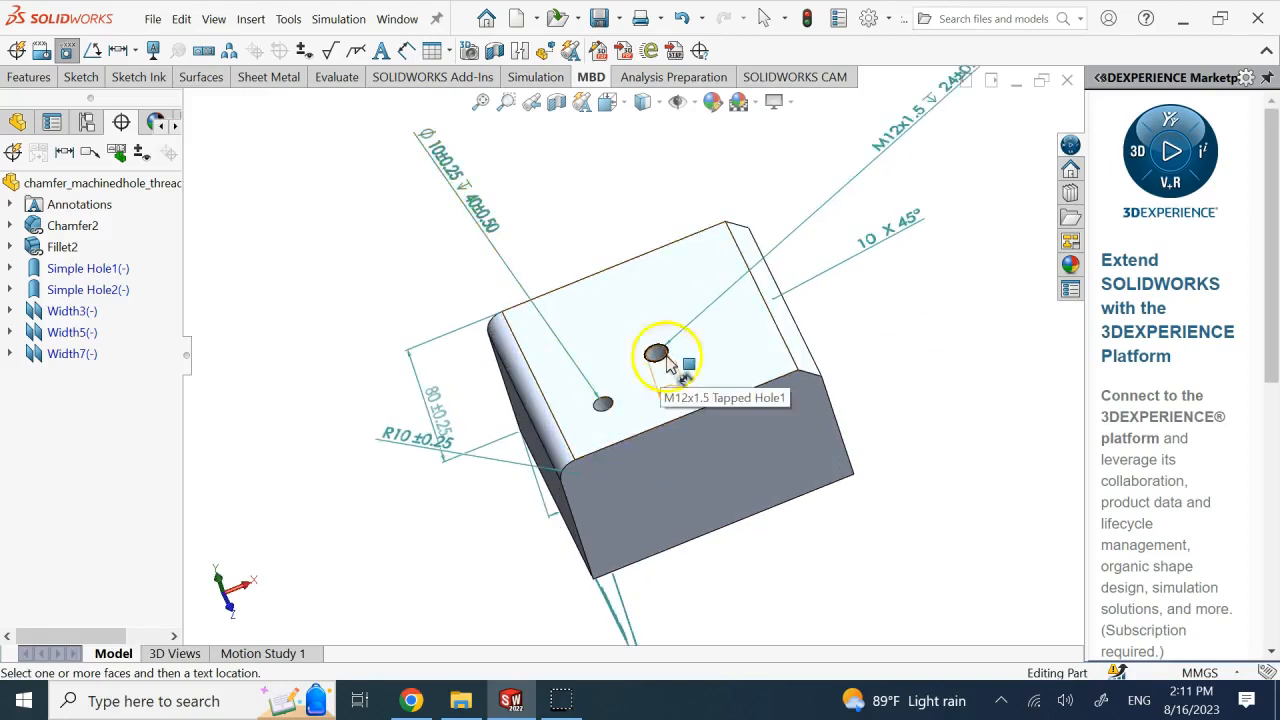
{"action": "scroll", "coordinate": [877, 371], "scroll_direction": "up", "scroll_amount": 3}
{"action": "middle_click_drag", "start_coordinate": [877, 371], "coordinate": [876, 369]}
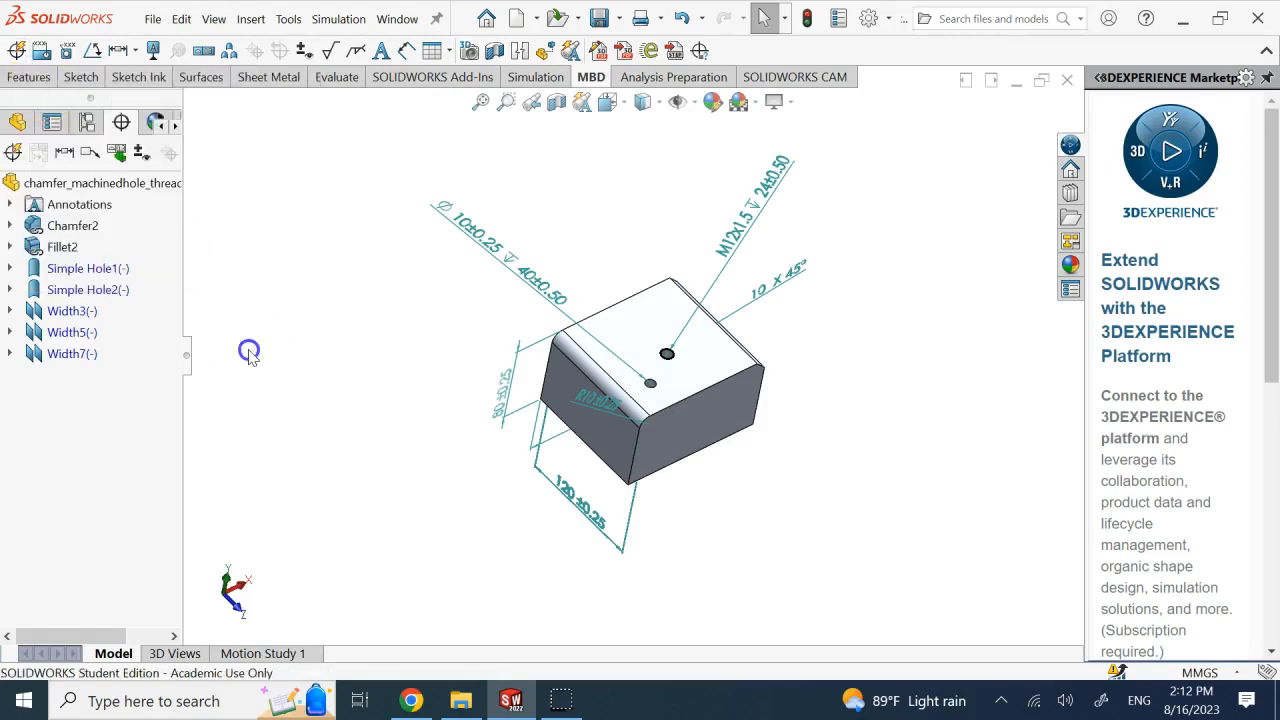
- Start an Auto Dimension Scheme for a prismatic part with geometric tolerances, using the block's top and bottom faces as primary datum
{"action": "left_click", "coordinate": [22, 58]}
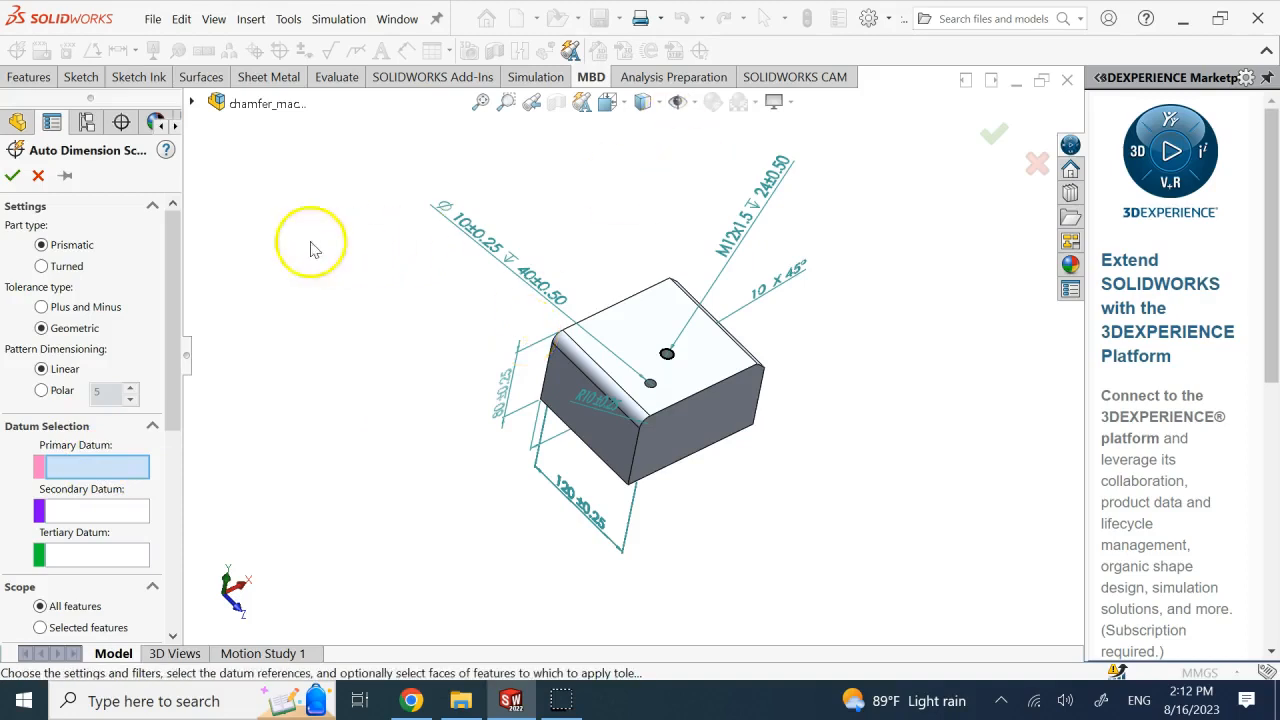
{"action": "key", "text": "ctrl+7"}
{"action": "scroll", "coordinate": [460, 402], "scroll_direction": "up", "scroll_amount": 5}
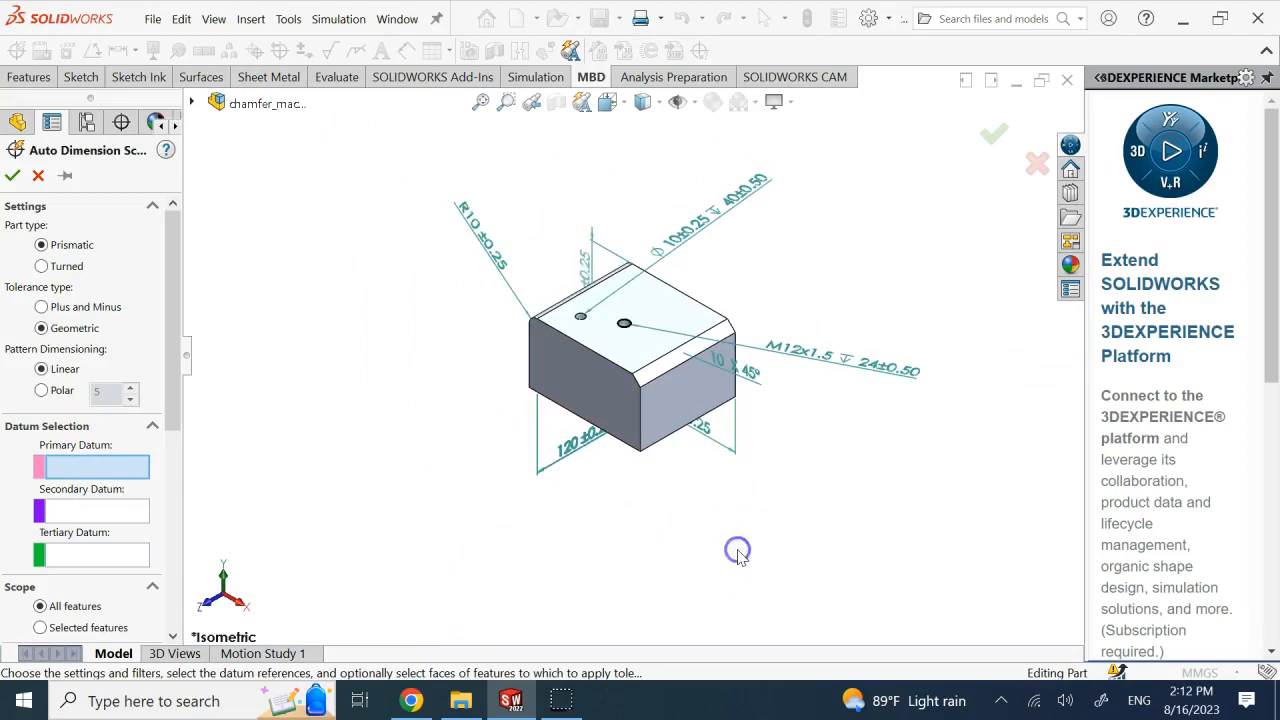
{"action": "middle_click_drag", "start_coordinate": [744, 550], "coordinate": [677, 509]}
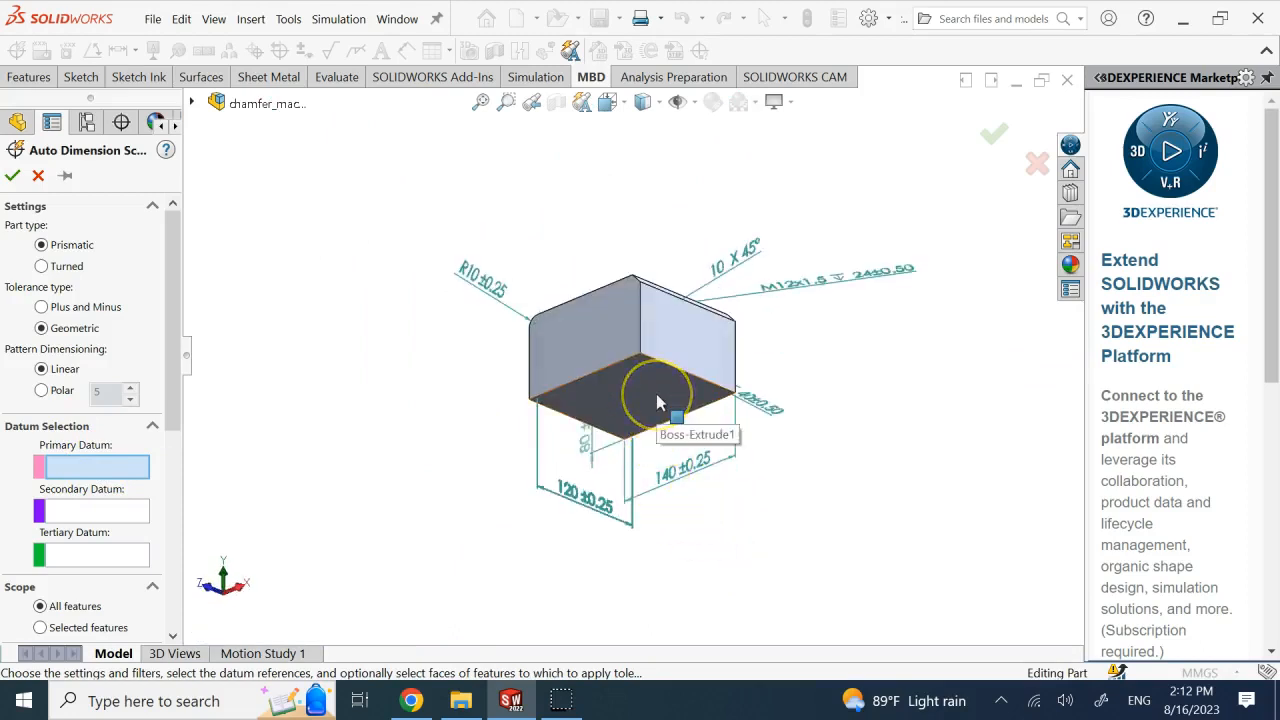
{"action": "left_click", "coordinate": [657, 403]}
- Examine from several sides which block faces the primary datum selection covers
{"action": "middle_click_drag", "start_coordinate": [780, 375], "coordinate": [608, 418]}
{"action": "key", "text": "Right"}
{"action": "key", "text": "Right"}
{"action": "key", "text": "Right"}
{"action": "key", "text": "Right"}
{"action": "key", "text": "Right"}
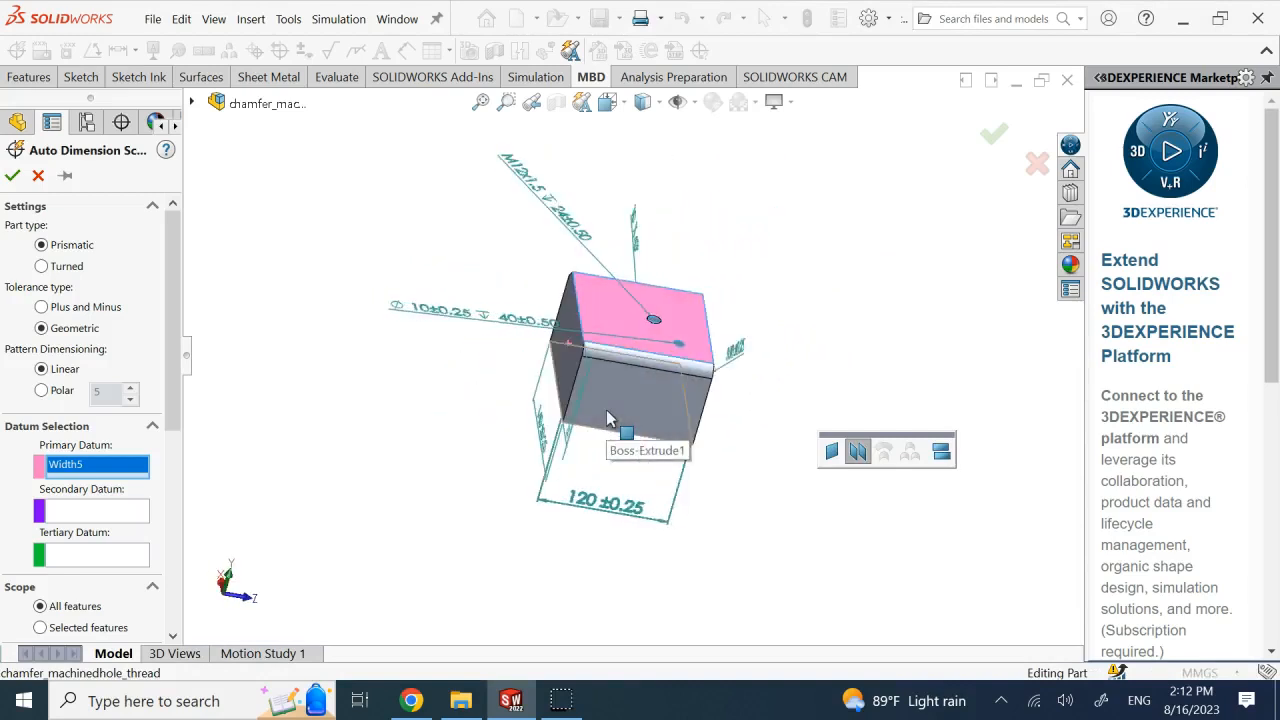
{"action": "middle_click_drag", "start_coordinate": [610, 420], "coordinate": [777, 354]}
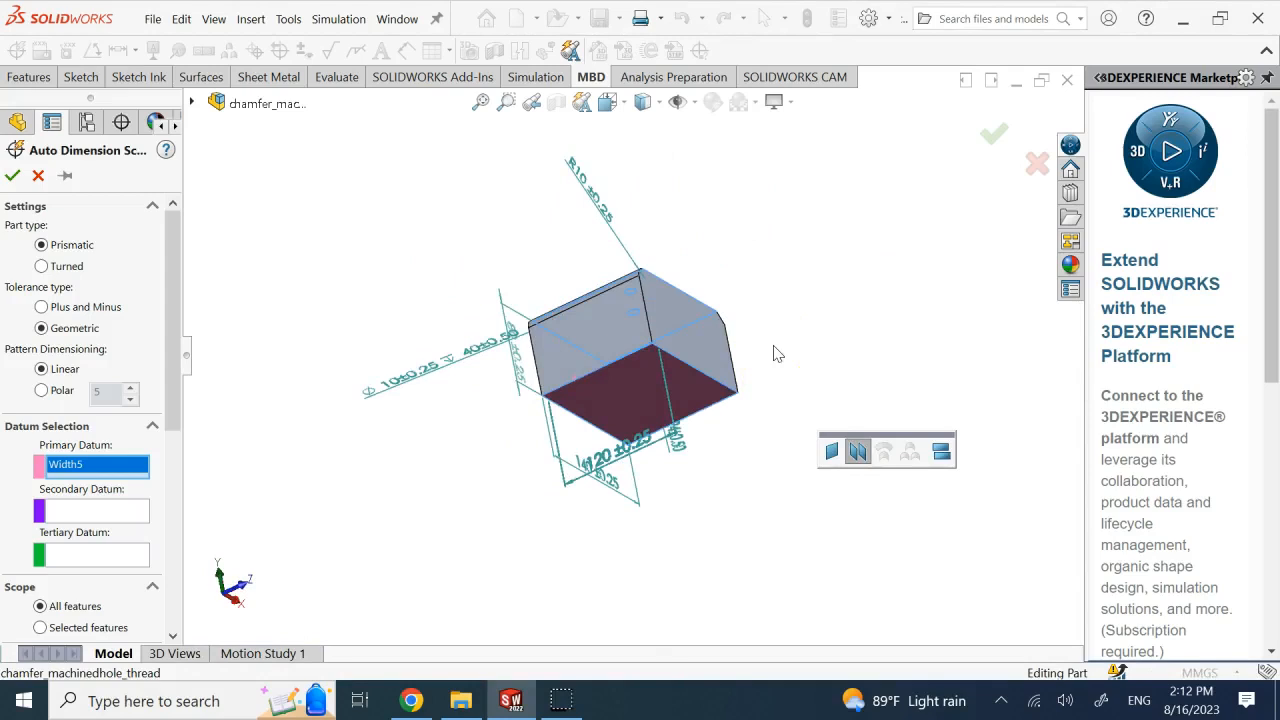
{"action": "key", "text": "Left"}
{"action": "key", "text": "Down"}
{"action": "key", "text": "Down"}
{"action": "key", "text": "Down"}
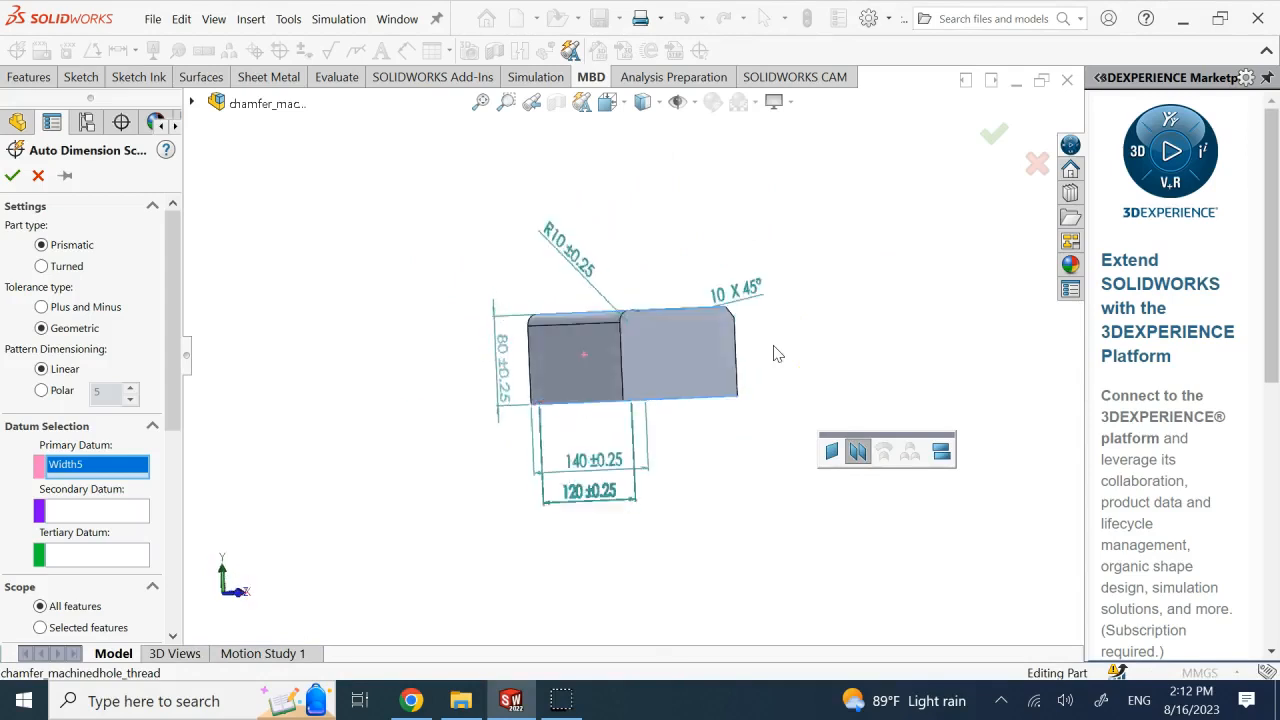
{"action": "key", "text": "Right"}
{"action": "key", "text": "Right"}
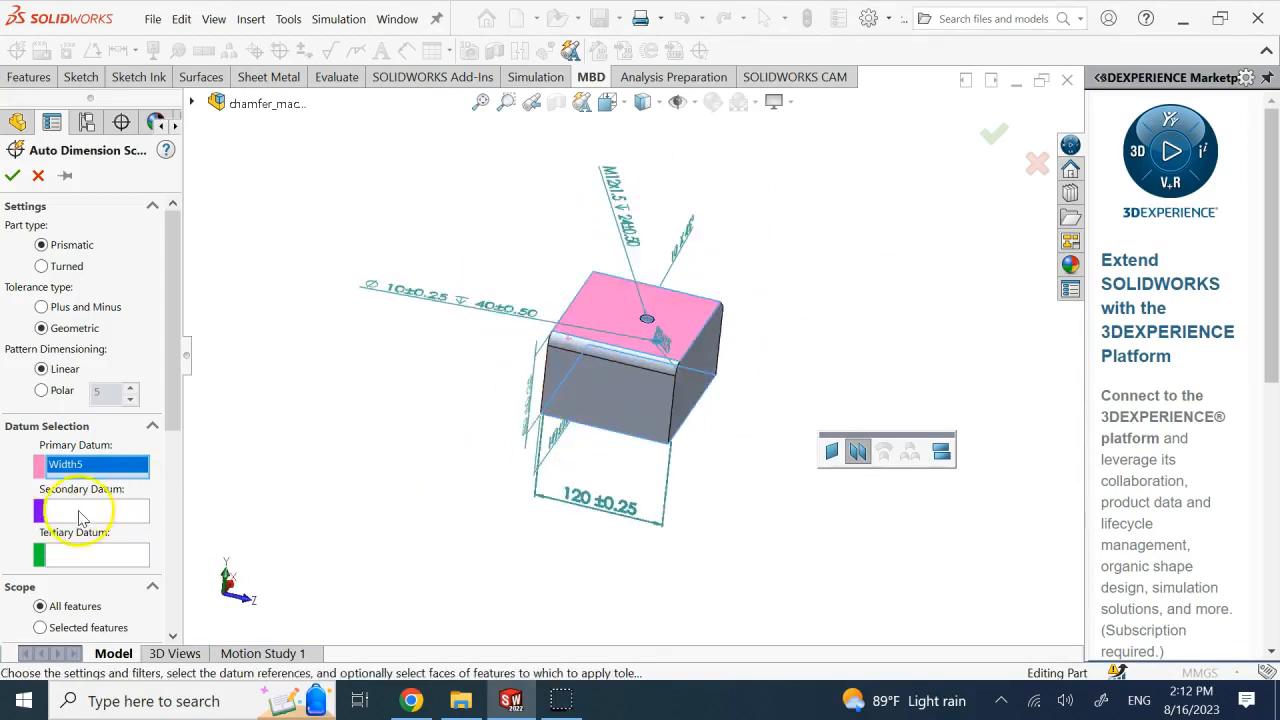
- Set the width between the block's two end faces at the ends of the chamfer as the secondary datum
{"action": "left_click", "coordinate": [79, 511]}
{"action": "key", "text": "Right"}
{"action": "key", "text": "Right"}
{"action": "key", "text": "Right"}
{"action": "key", "text": "Right"}
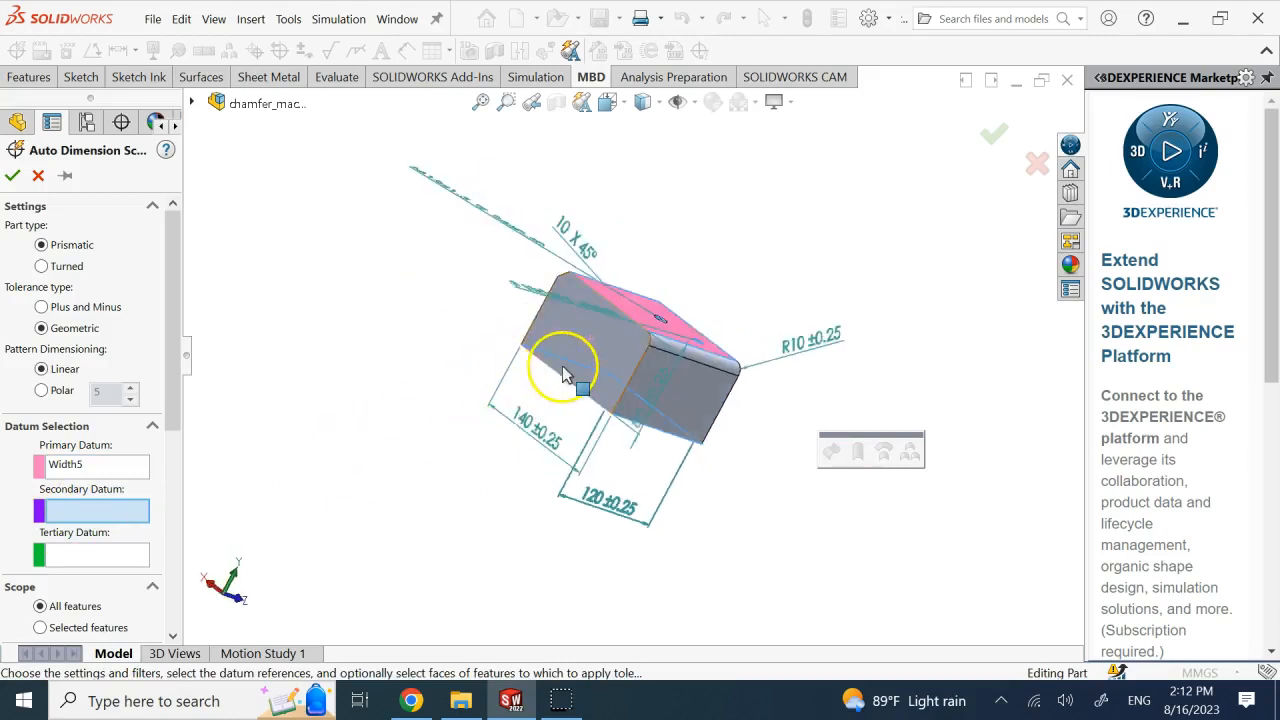
{"action": "key", "text": "Left"}
{"action": "key", "text": "Left"}
{"action": "key", "text": "Left"}
{"action": "key", "text": "Right"}
{"action": "left_click", "coordinate": [561, 353]}
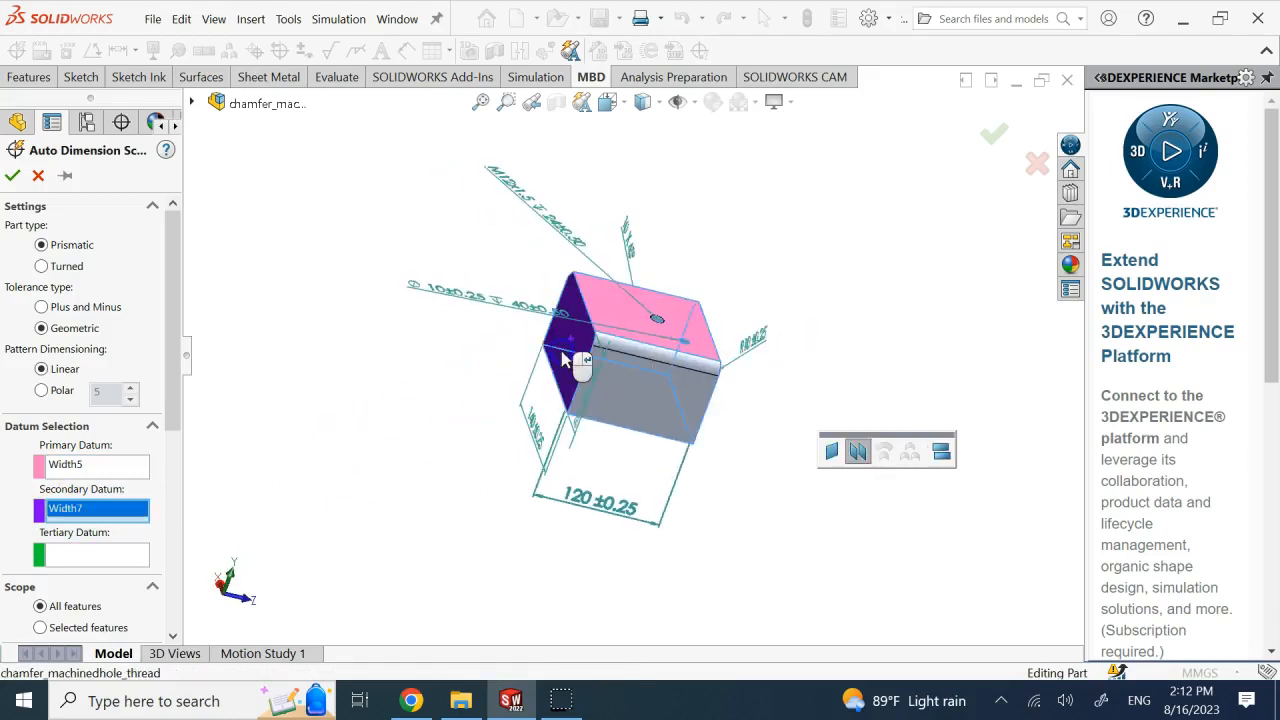
- Set the width between the fillet-side and chamfer-side faces as the tertiary datum and generate the scheme for all features
{"action": "left_click", "coordinate": [129, 560]}
{"action": "key", "text": "Left"}
{"action": "key", "text": "Left"}
{"action": "key", "text": "Left"}
{"action": "key", "text": "Left"}
{"action": "left_click", "coordinate": [571, 388]}
{"action": "left_click_drag", "start_coordinate": [173, 368], "coordinate": [176, 466]}
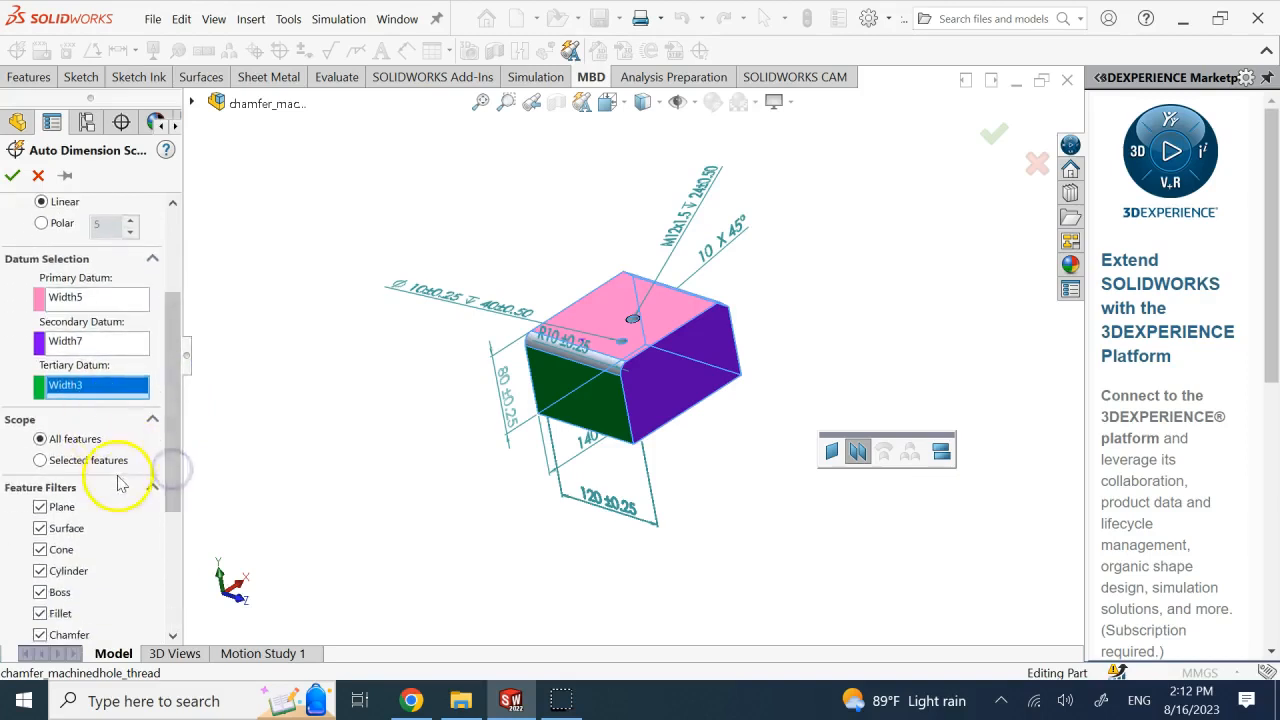
{"action": "left_click", "coordinate": [13, 177]}
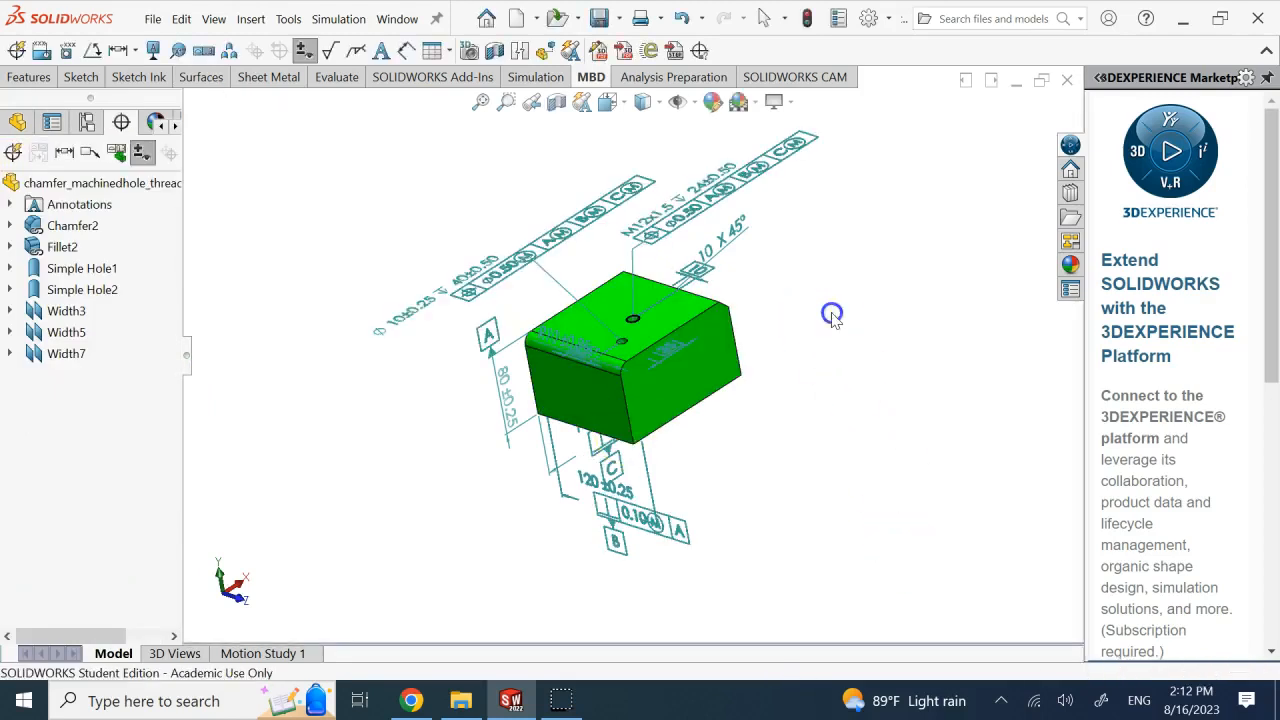
- Move the M12x1.5 callout with its position tolerance frame higher beside the block in the isometric view
{"action": "key", "text": "ctrl+5"}
{"action": "scroll", "coordinate": [831, 313], "scroll_direction": "up", "scroll_amount": 4}
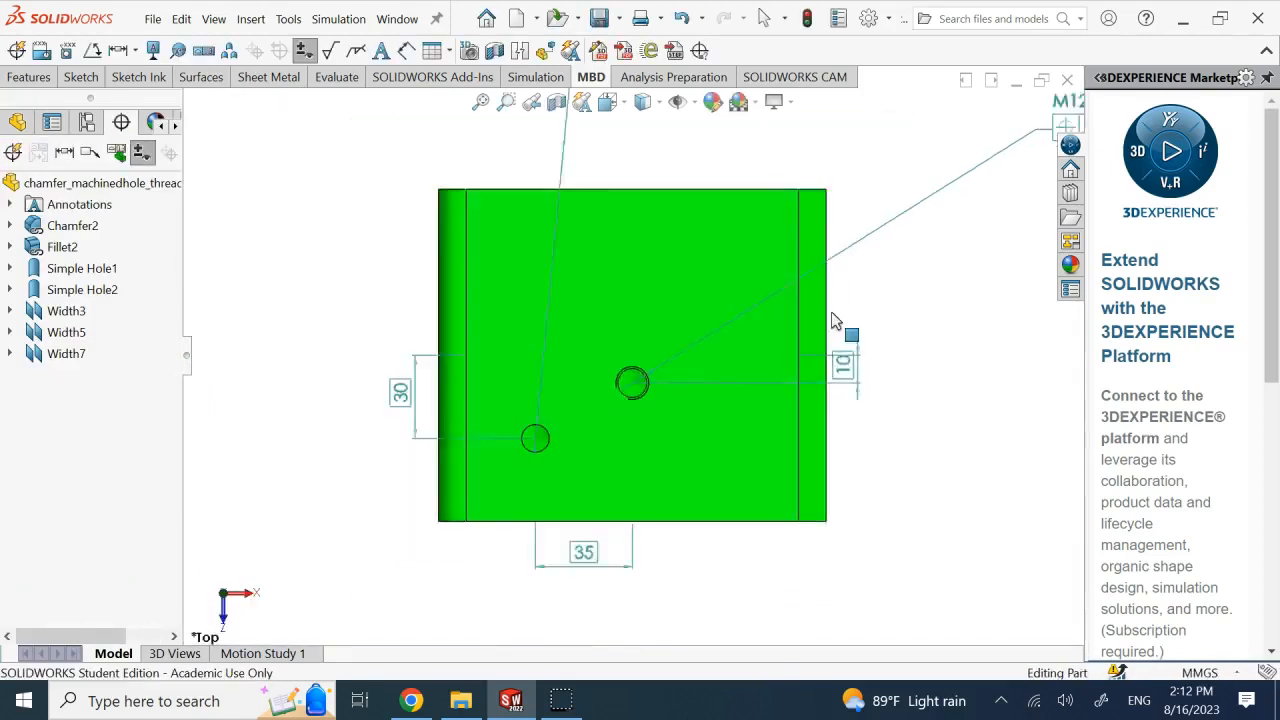
{"action": "key", "text": "ctrl+7"}
{"action": "scroll", "coordinate": [835, 320], "scroll_direction": "up", "scroll_amount": 3}
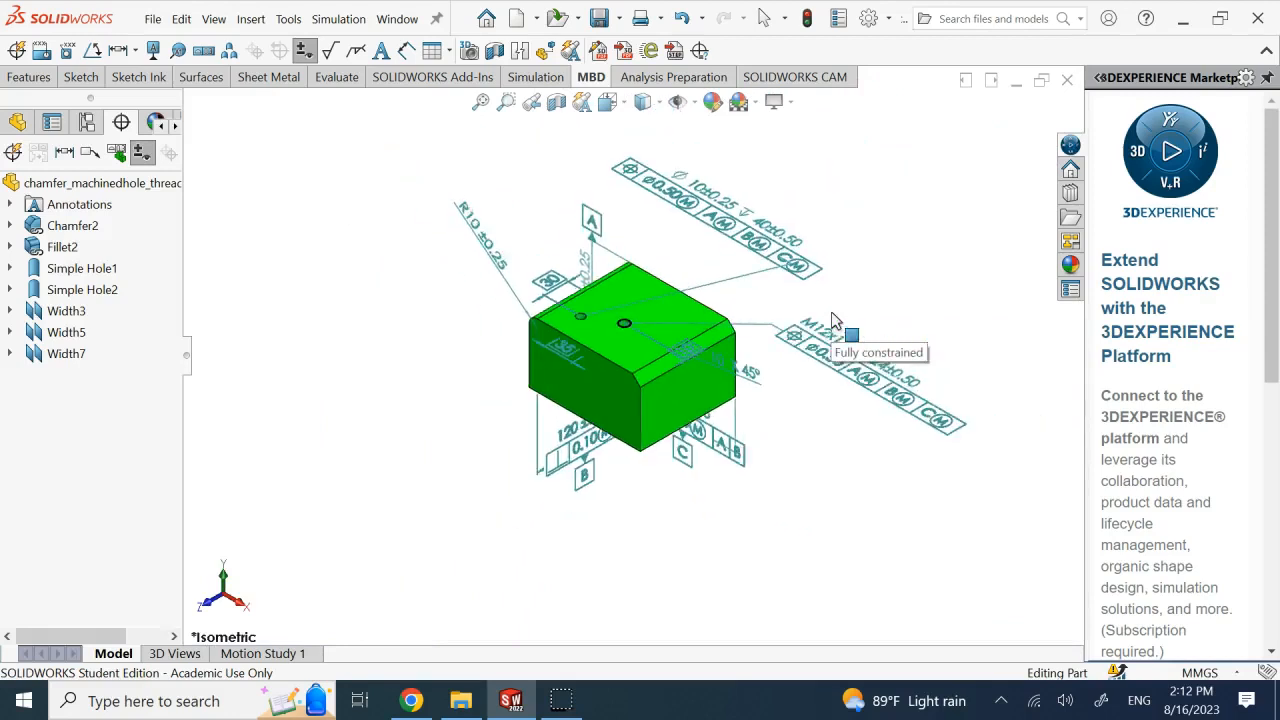
{"action": "left_click", "coordinate": [585, 238]}
{"action": "scroll", "coordinate": [793, 232], "scroll_direction": "down", "scroll_amount": 1}
{"action": "left_click", "coordinate": [845, 410]}
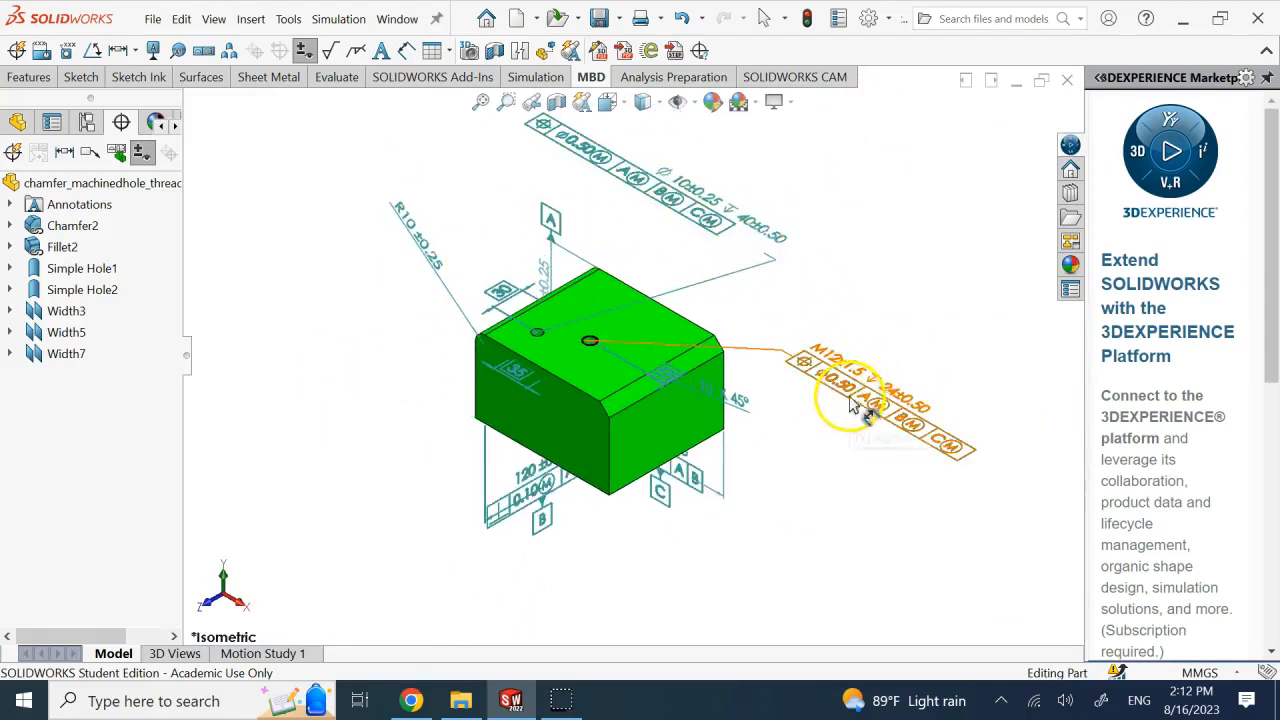
{"action": "left_click_drag", "start_coordinate": [850, 405], "coordinate": [865, 355]}
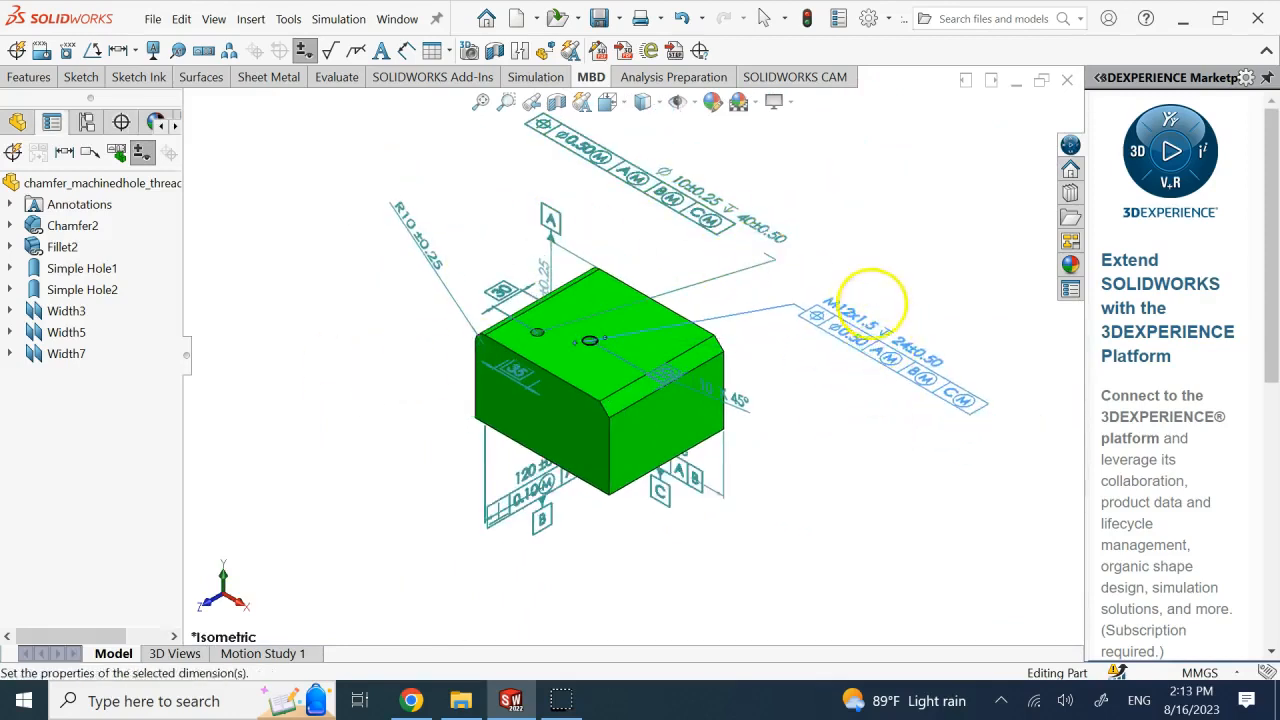
{"action": "left_click", "coordinate": [800, 330]}
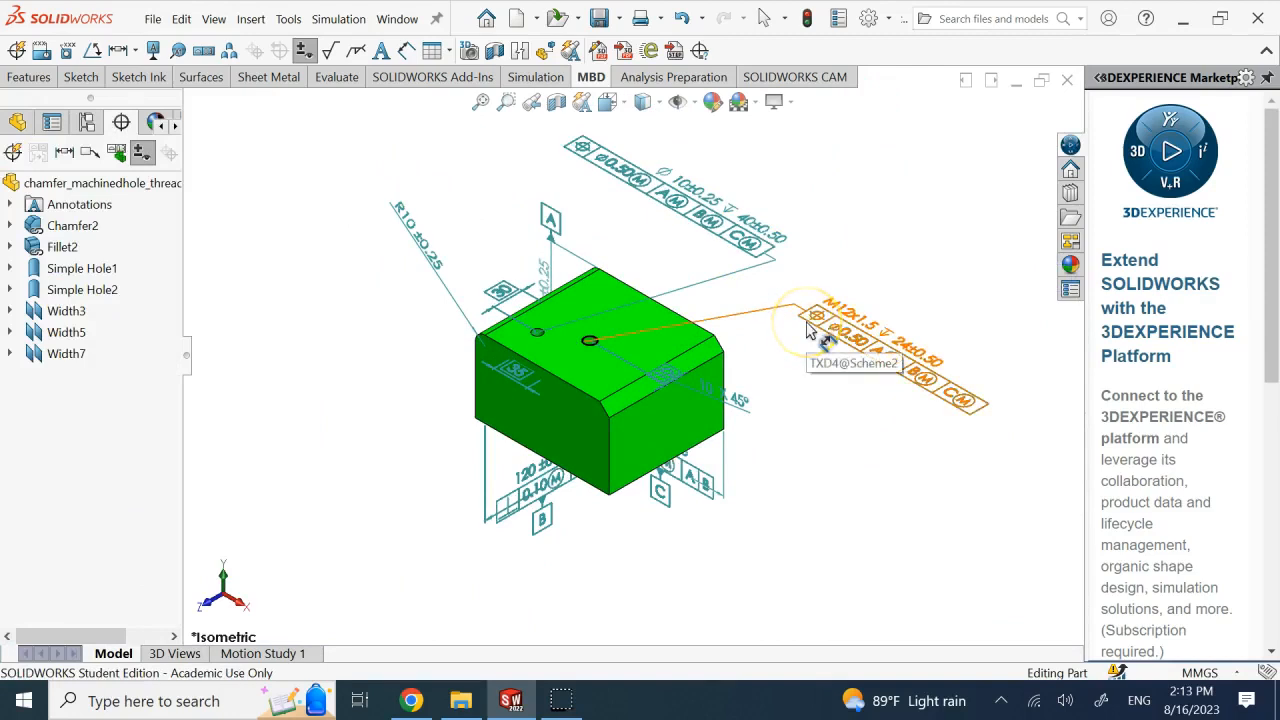
- Shift the 10 mm hole callout with its position tolerance frame slightly outward from the block
{"action": "left_click", "coordinate": [703, 218]}
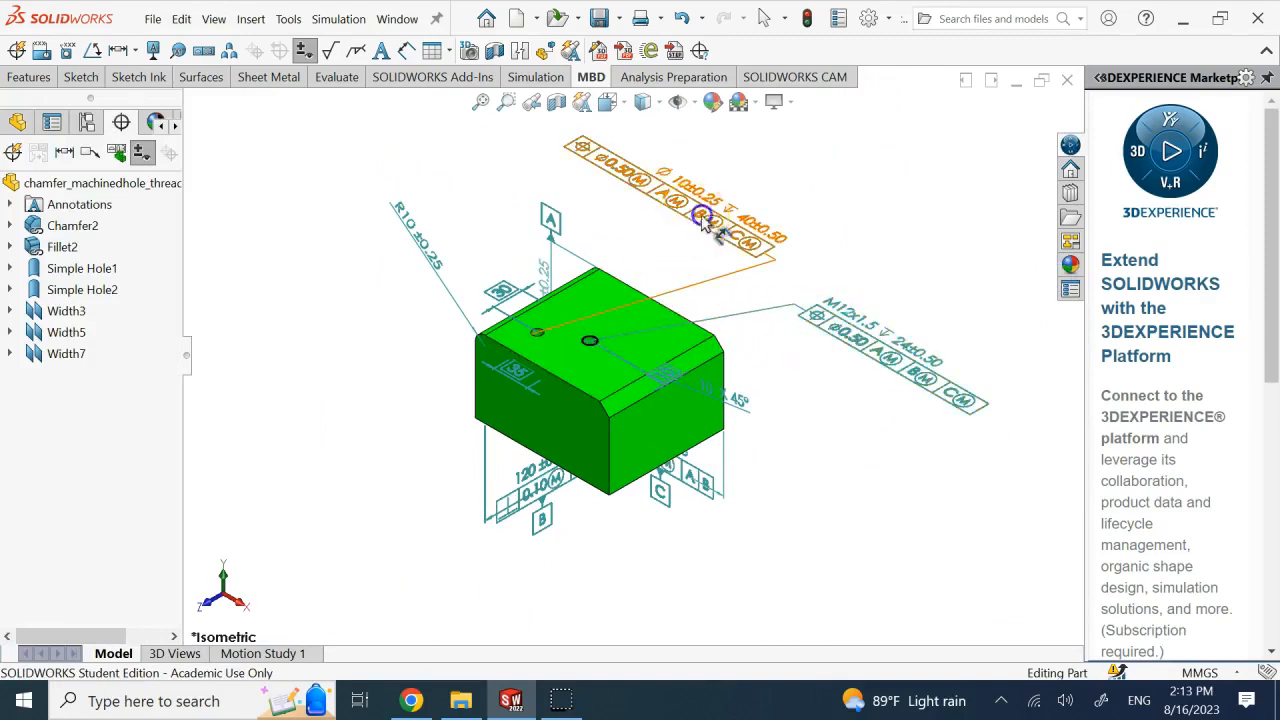
{"action": "left_click_drag", "start_coordinate": [704, 222], "coordinate": [731, 222]}
{"action": "left_click", "coordinate": [908, 336]}
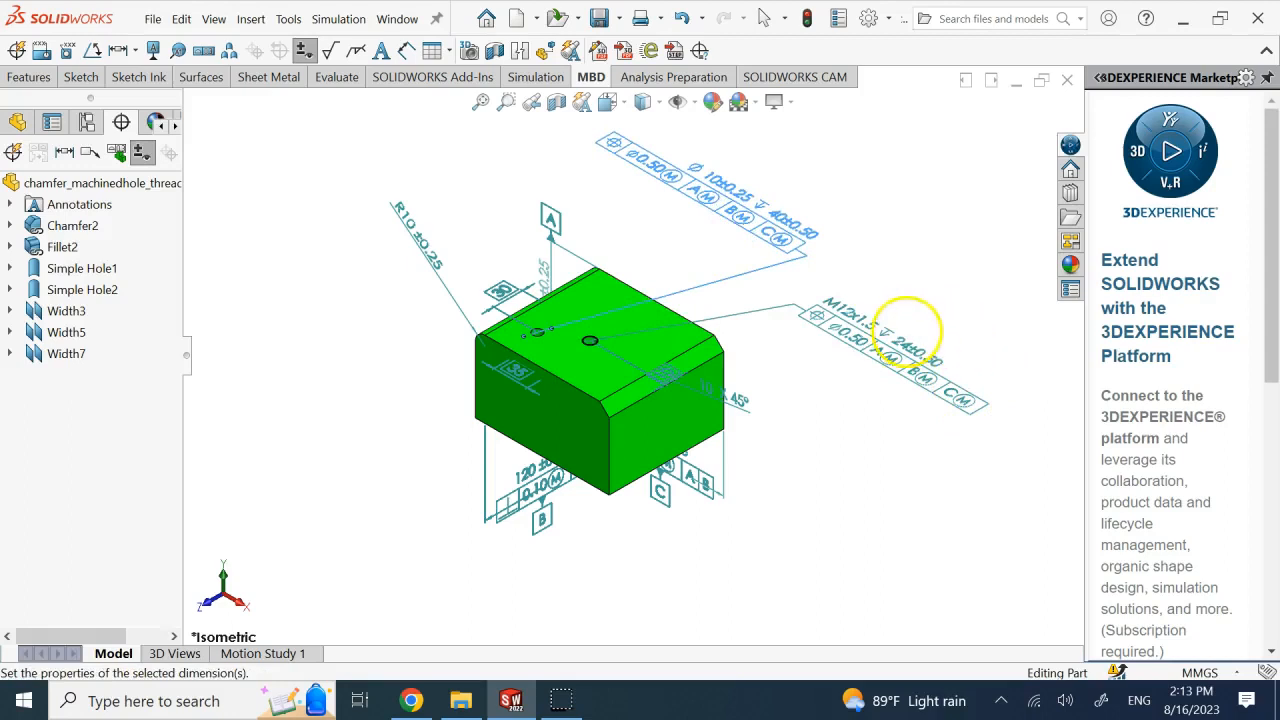
{"action": "left_click", "coordinate": [929, 287]}
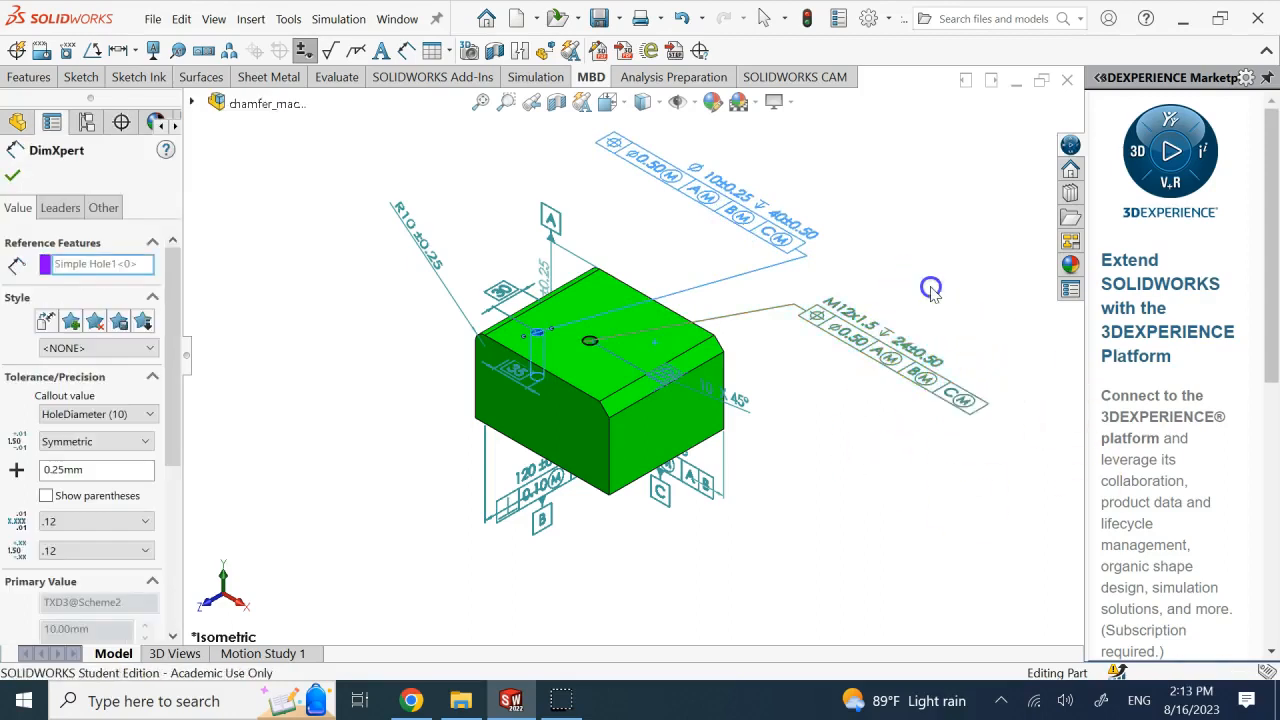
- Examine the datum labels and geometric tolerance frames on the block's overall dimensions from the fillet side and the front
{"action": "middle_click_drag", "start_coordinate": [842, 513], "coordinate": [707, 528]}
{"action": "key", "text": "Down"}
{"action": "key", "text": "Up"}
{"action": "key", "text": "Right"}
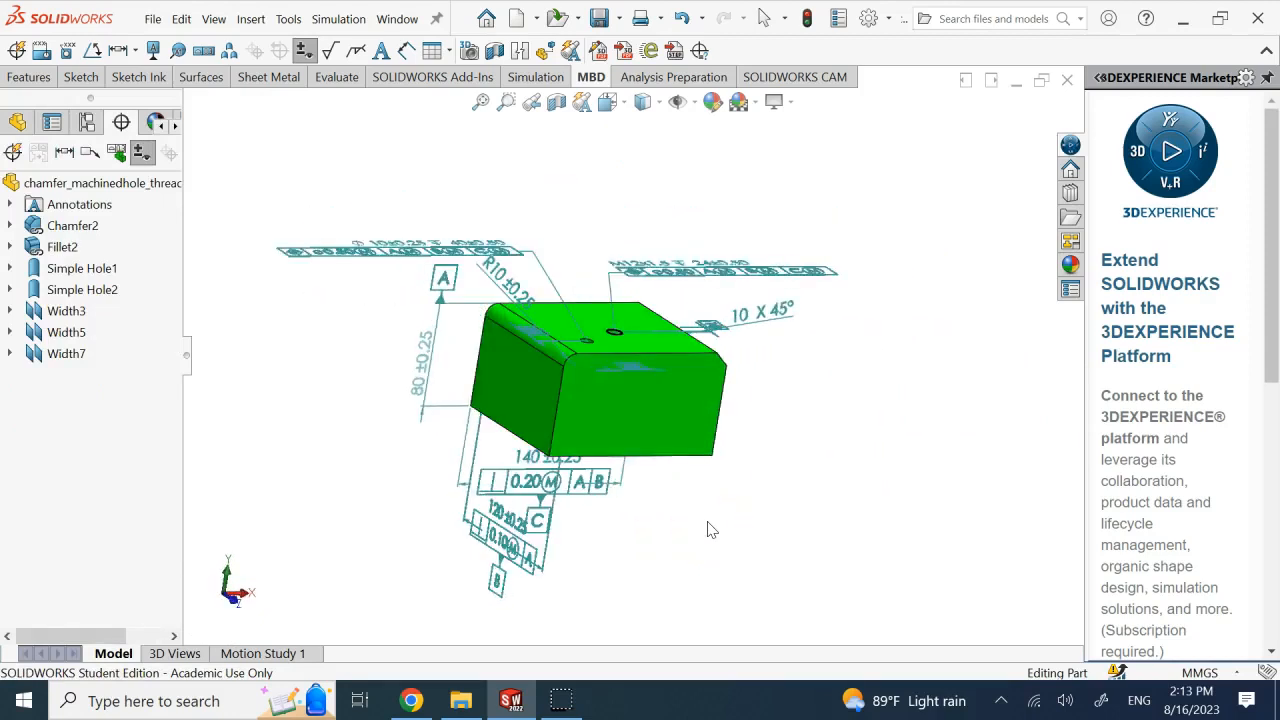
{"action": "key", "text": "Right"}
{"action": "key", "text": "Right"}
{"action": "key", "text": "Right"}
{"action": "key", "text": "ctrl+1"}
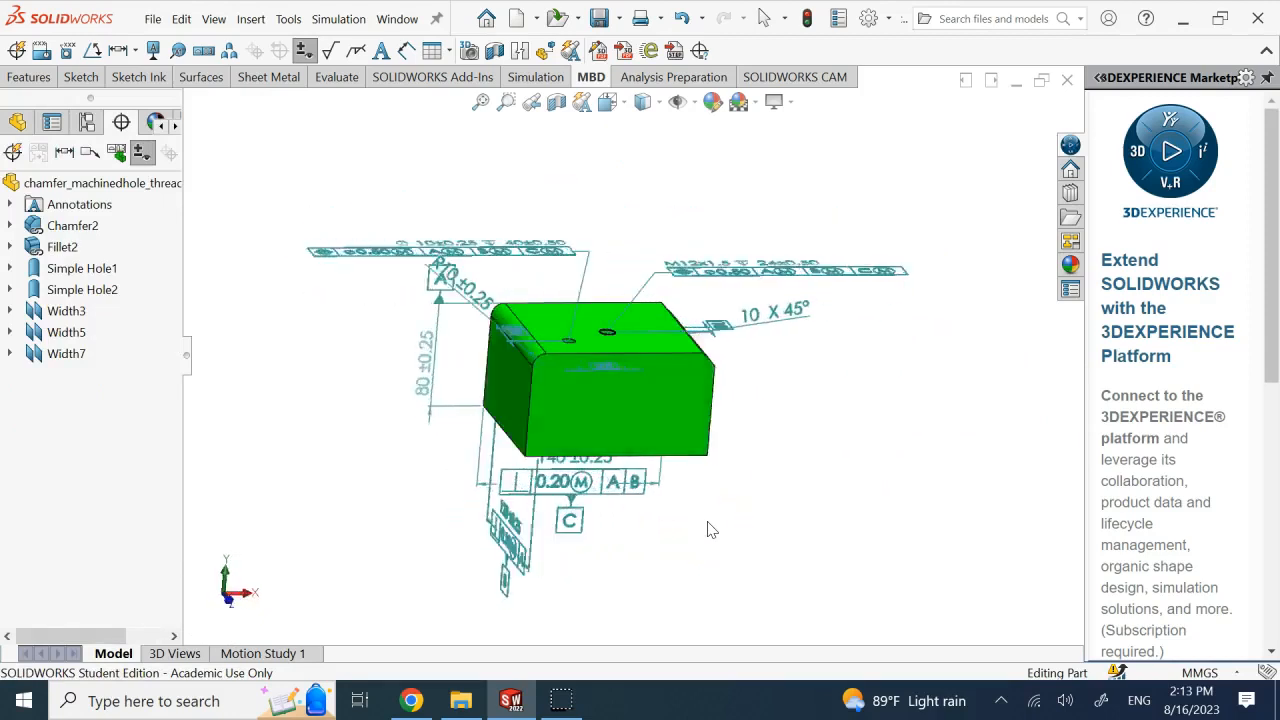
{"action": "key", "text": "Up"}
{"action": "key", "text": "Right"}
{"action": "key", "text": "Right"}
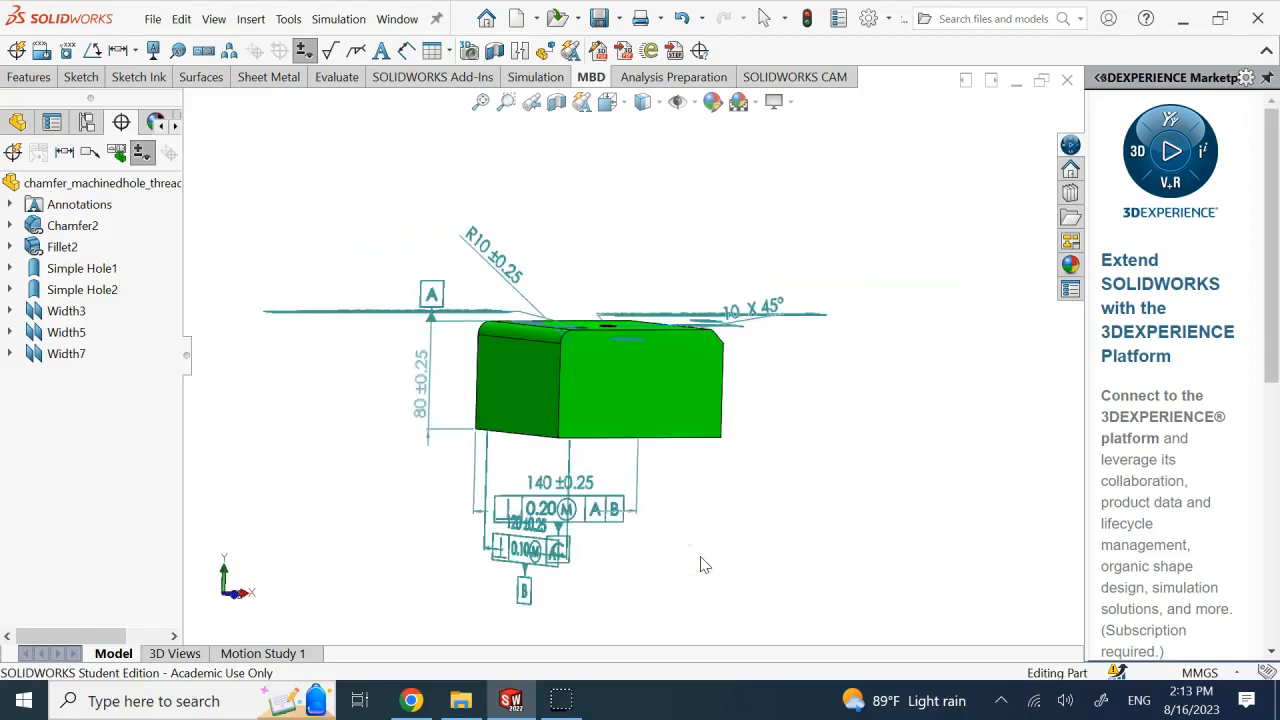
{"action": "key", "text": "ctrl+1"}
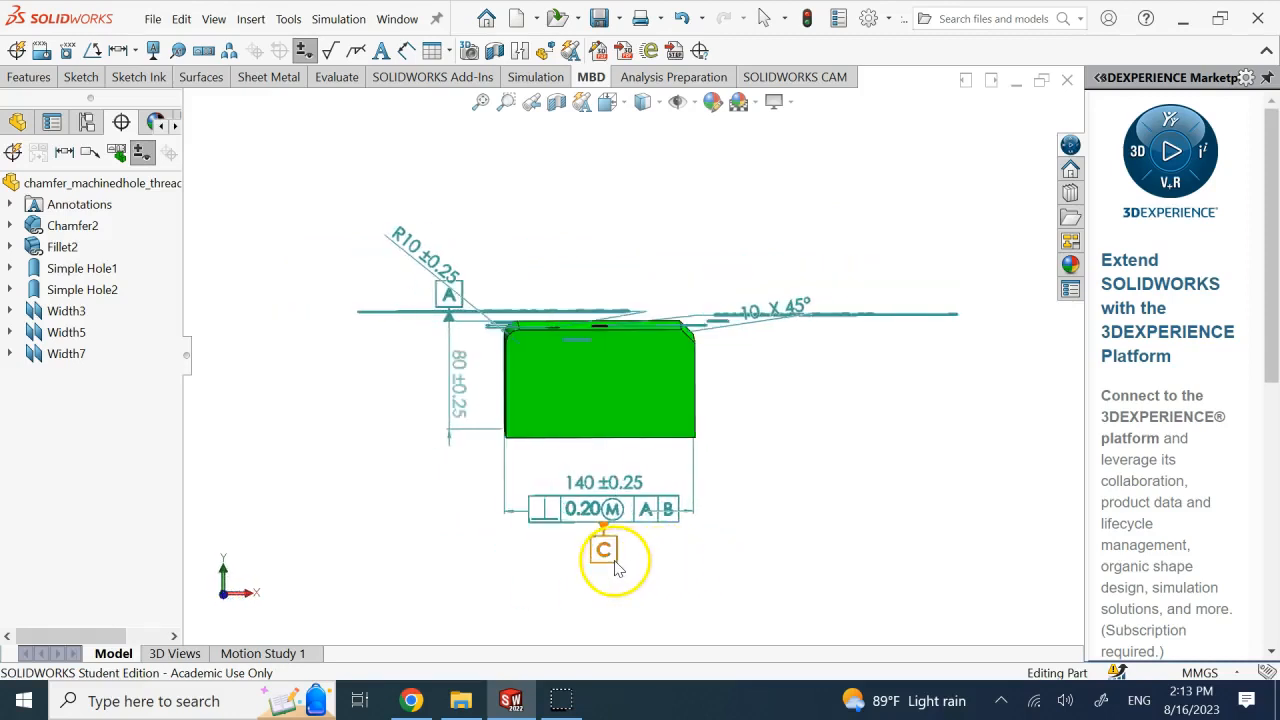
- Select the datum C label and inspect the faces it refers to on the block
{"action": "left_click", "coordinate": [616, 566]}
{"action": "key", "text": "Right"}
{"action": "key", "text": "Right"}
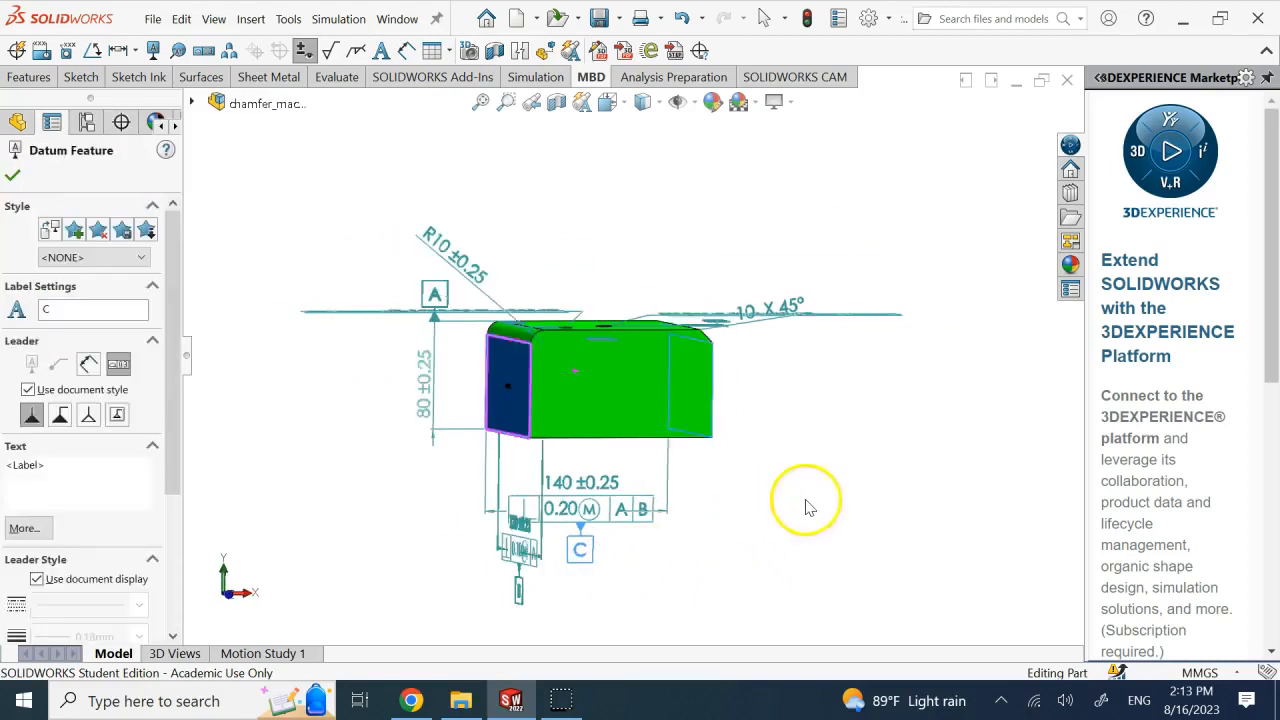
- Inspect from several sides the faces referenced by datum C and the height dimension carrying datum A
{"action": "left_click", "coordinate": [806, 503]}
{"action": "key", "text": "Right"}
{"action": "key", "text": "Down"}
{"action": "key", "text": "Down"}
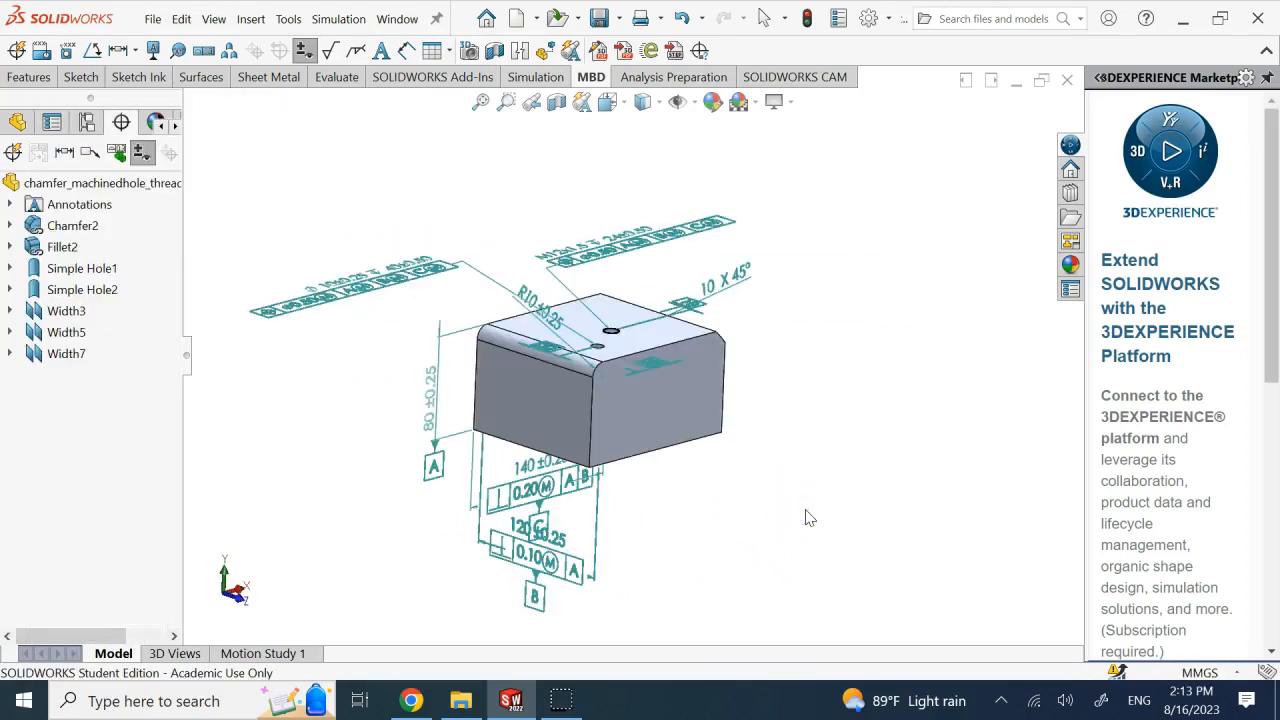
{"action": "key", "text": "Left"}
{"action": "key", "text": "Left"}
{"action": "key", "text": "Left"}
{"action": "key", "text": "Left"}
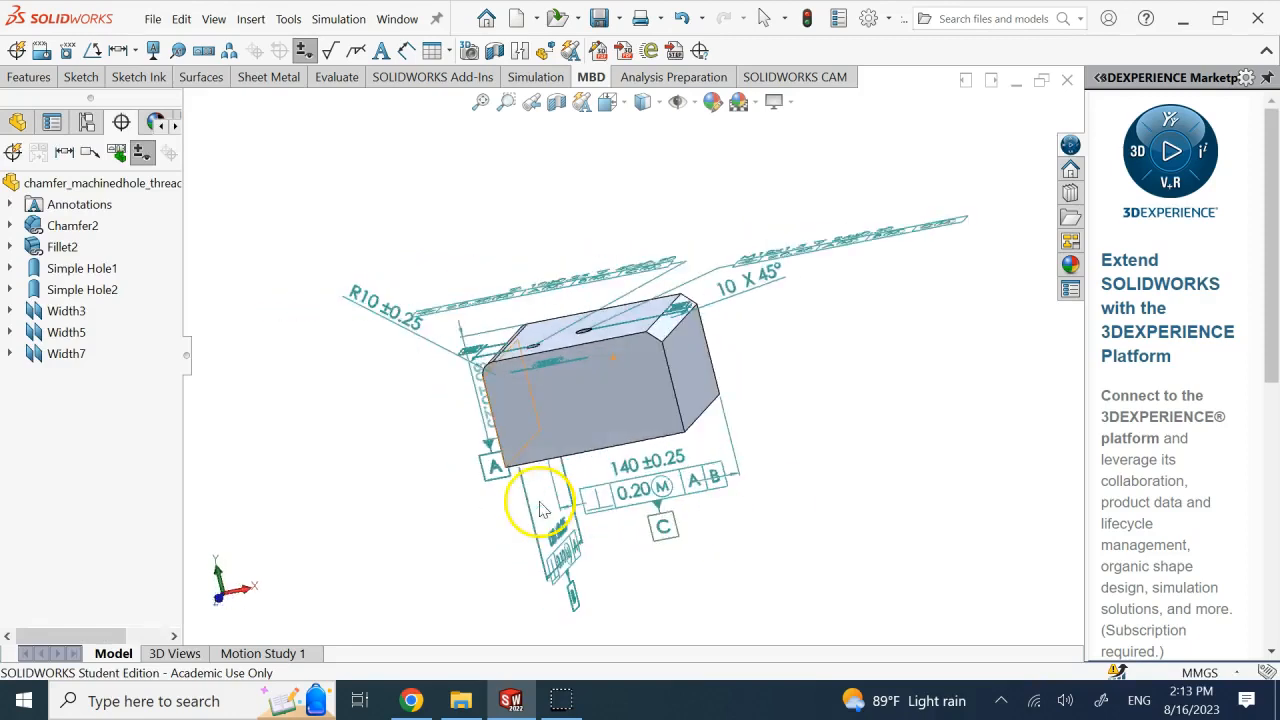
{"action": "left_click", "coordinate": [660, 527]}
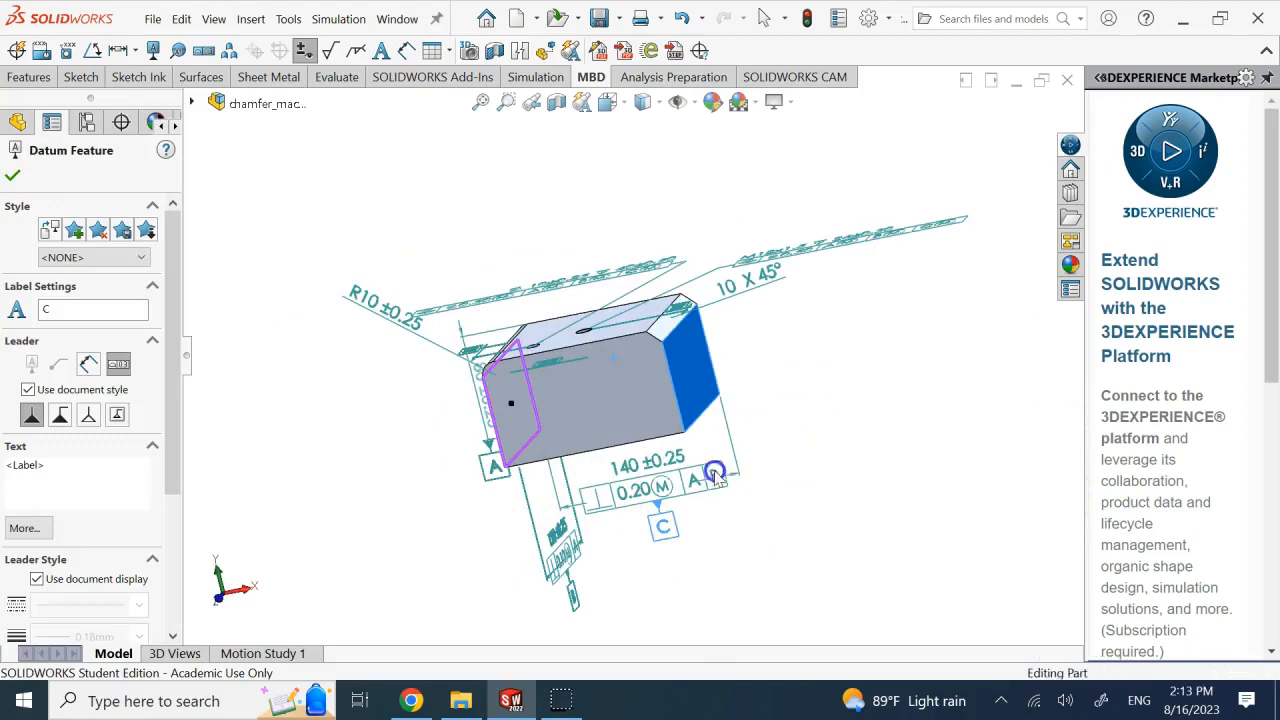
{"action": "mouse_move", "coordinate": [590, 405]}
{"action": "middle_mouse_down"}
{"action": "mouse_move", "coordinate": [608, 429]}
{"action": "mouse_move", "coordinate": [849, 457]}
{"action": "middle_mouse_up"}
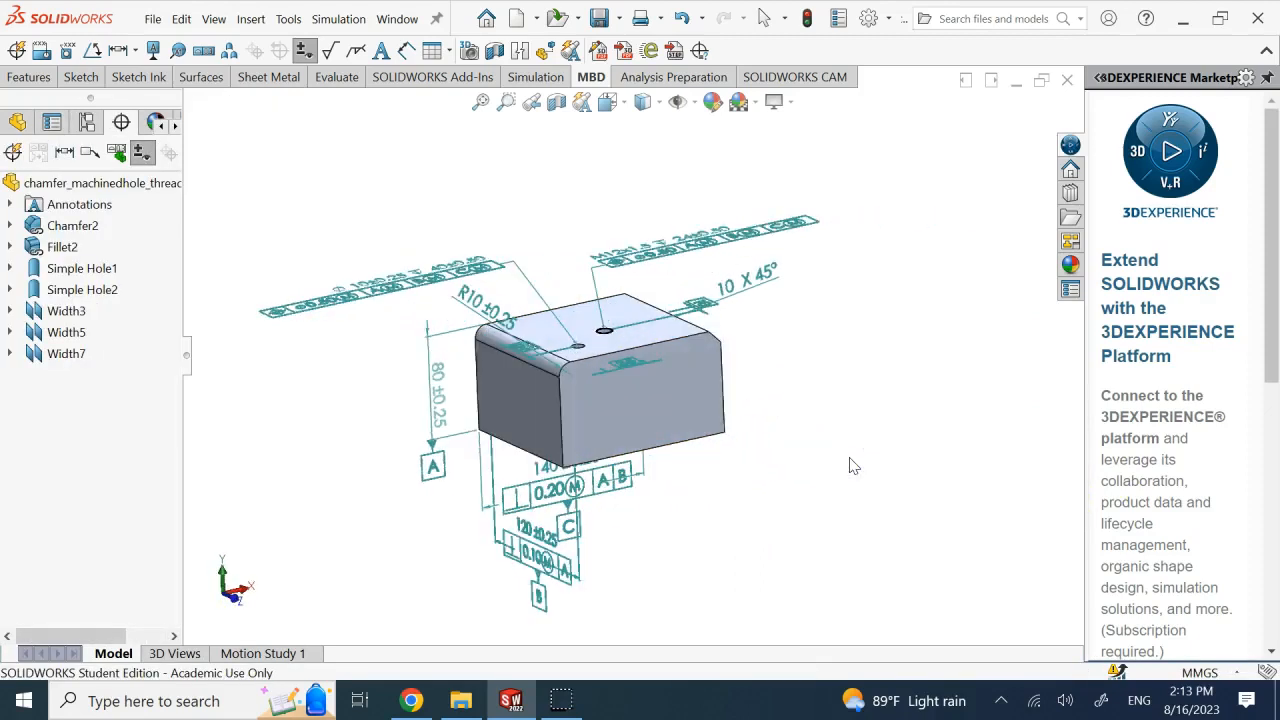
{"action": "left_click", "coordinate": [435, 423]}
{"action": "left_click", "coordinate": [697, 433]}
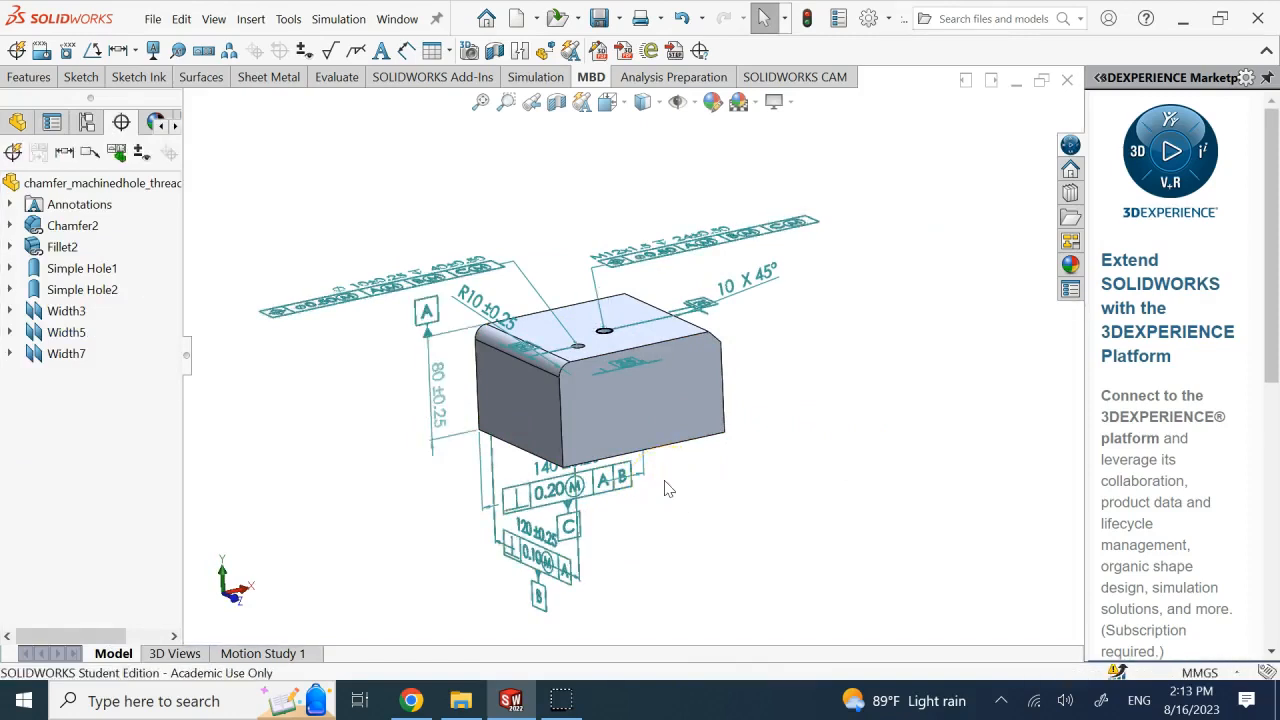
- Delete the Width3, Width5 and Width7 features together with all their dependent dimensions and datums
{"action": "left_click", "coordinate": [66, 353]}
{"action": "left_click", "coordinate": [66, 316], "text": "shift"}
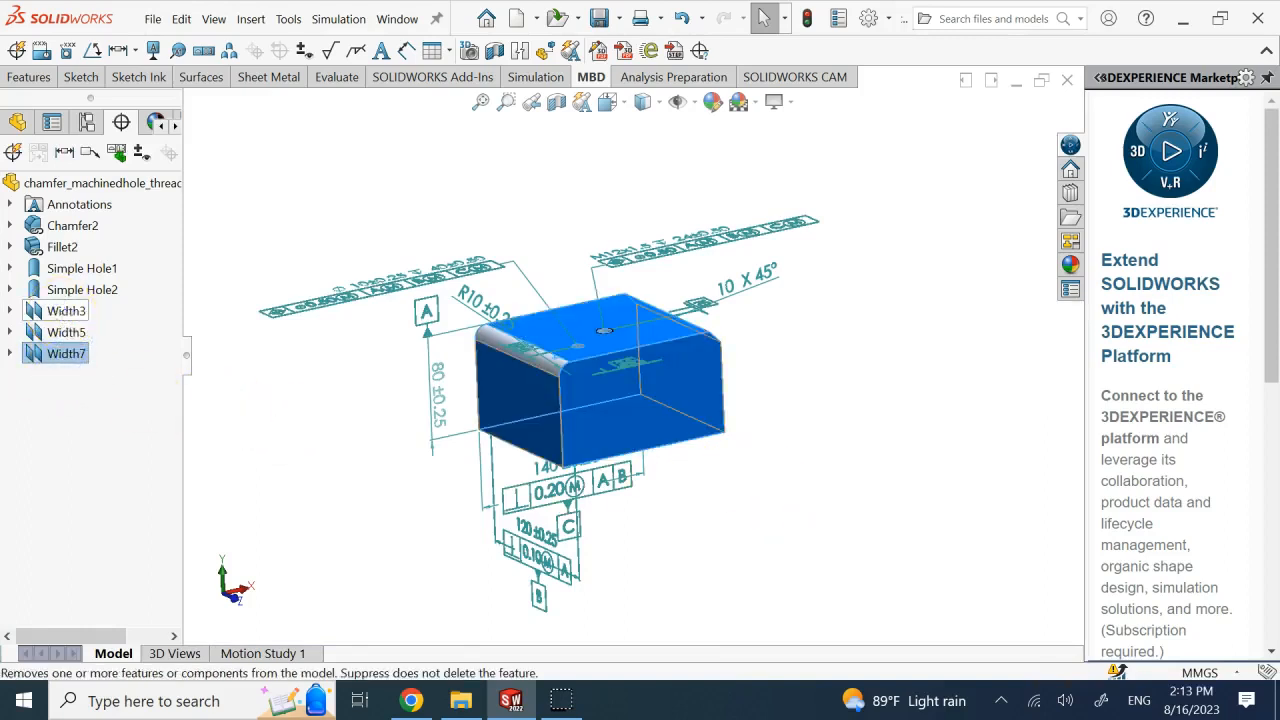
{"action": "right_click", "coordinate": [63, 316]}
{"action": "left_click", "coordinate": [110, 373]}
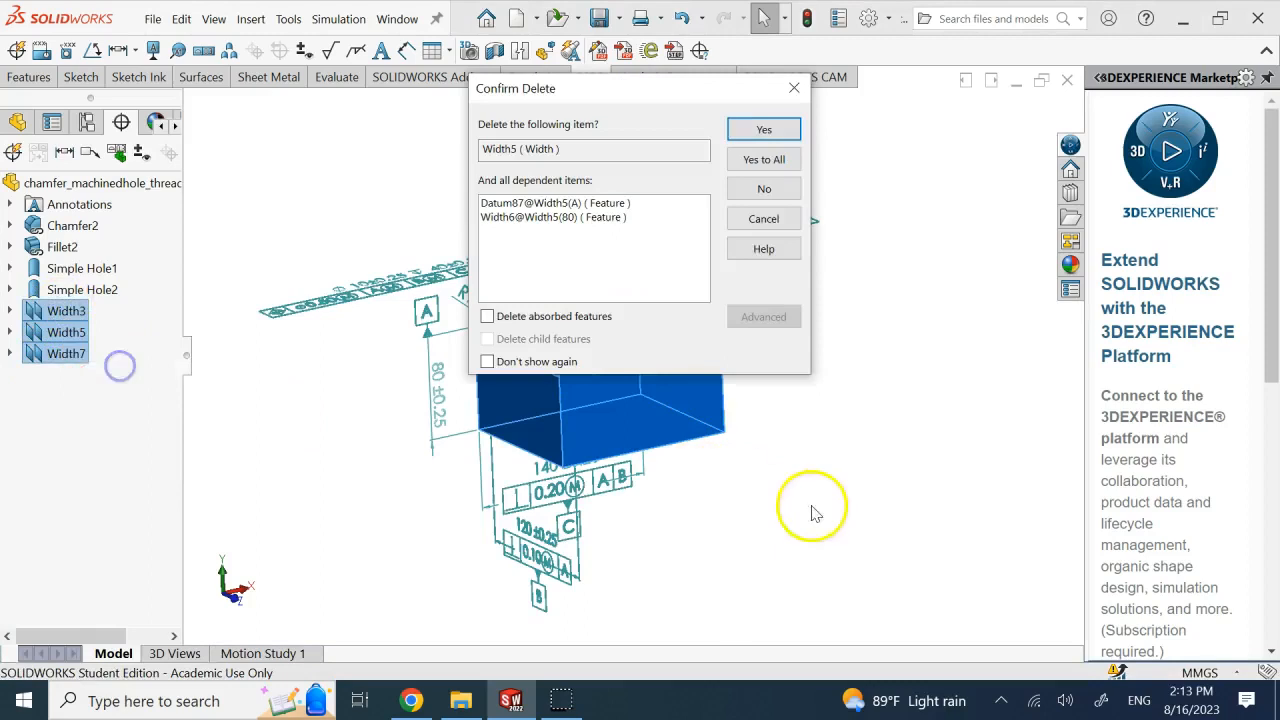
{"action": "left_click", "coordinate": [752, 162]}
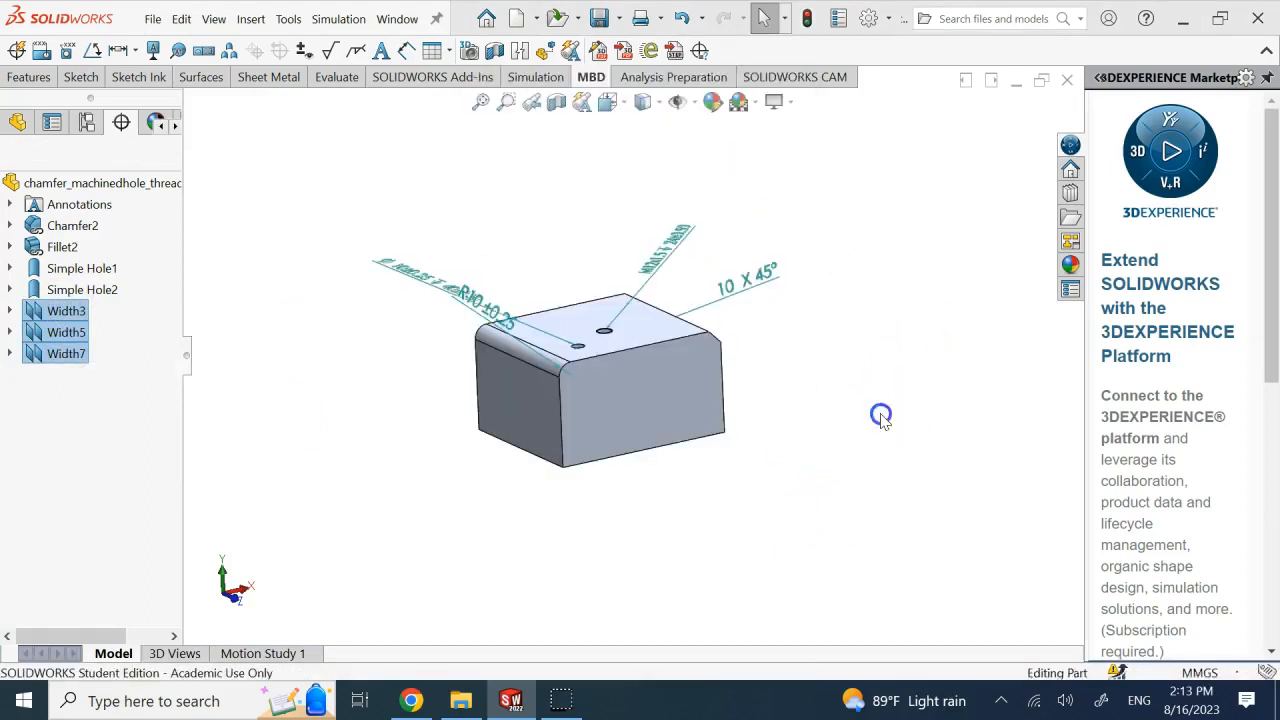
- Start an automatic geometric dimension scheme for a prismatic part with the block's bottom face as the primary datum
{"action": "key", "text": "Up"}
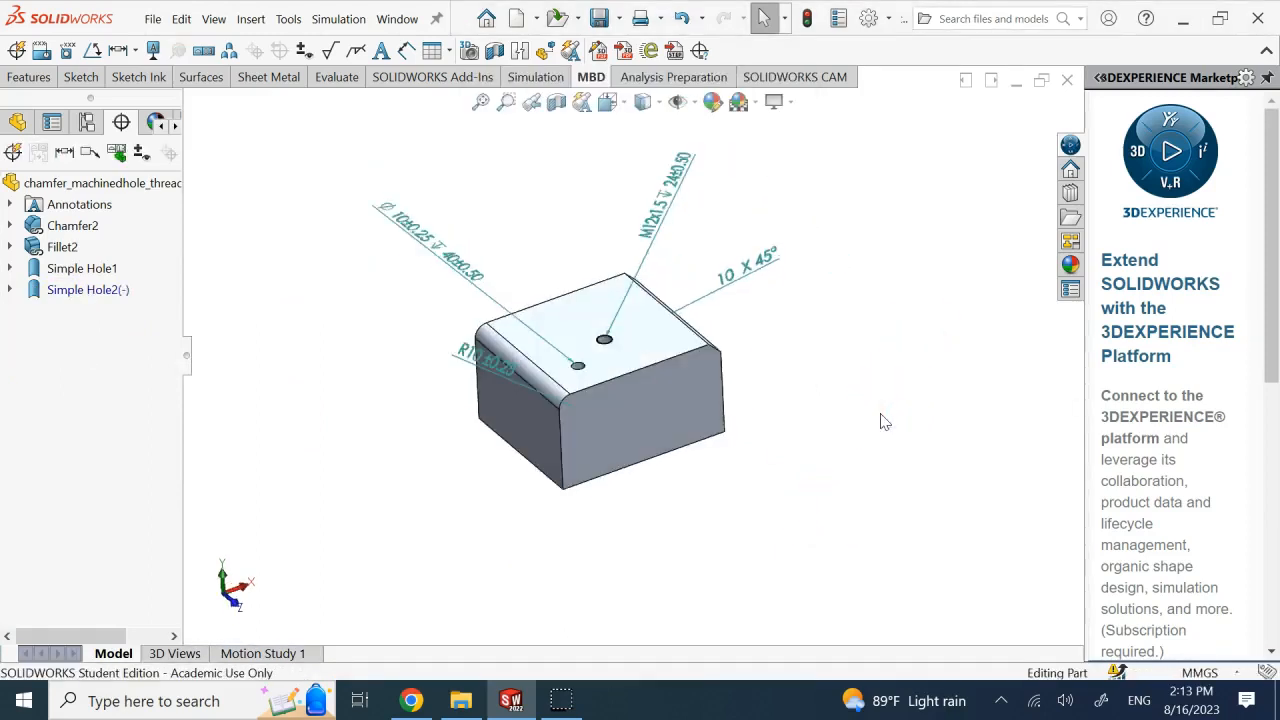
{"action": "left_click", "coordinate": [16, 50]}
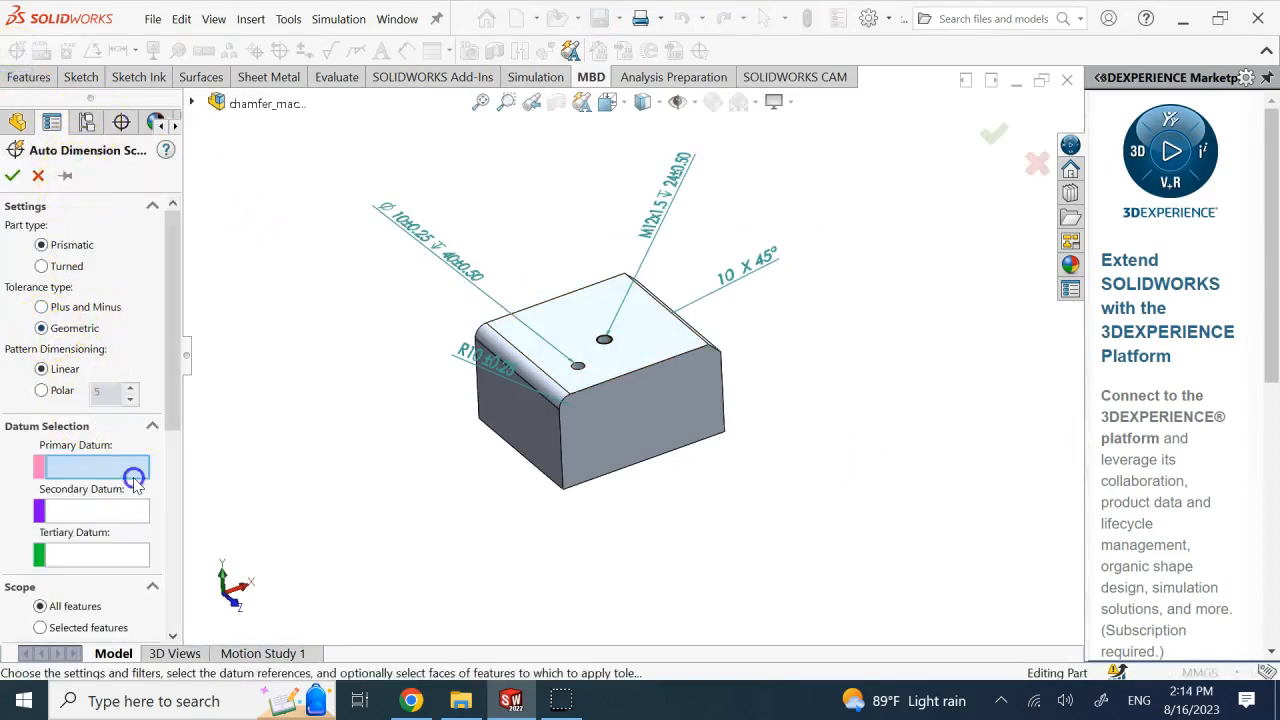
{"action": "middle_click_drag", "start_coordinate": [611, 560], "coordinate": [600, 431]}
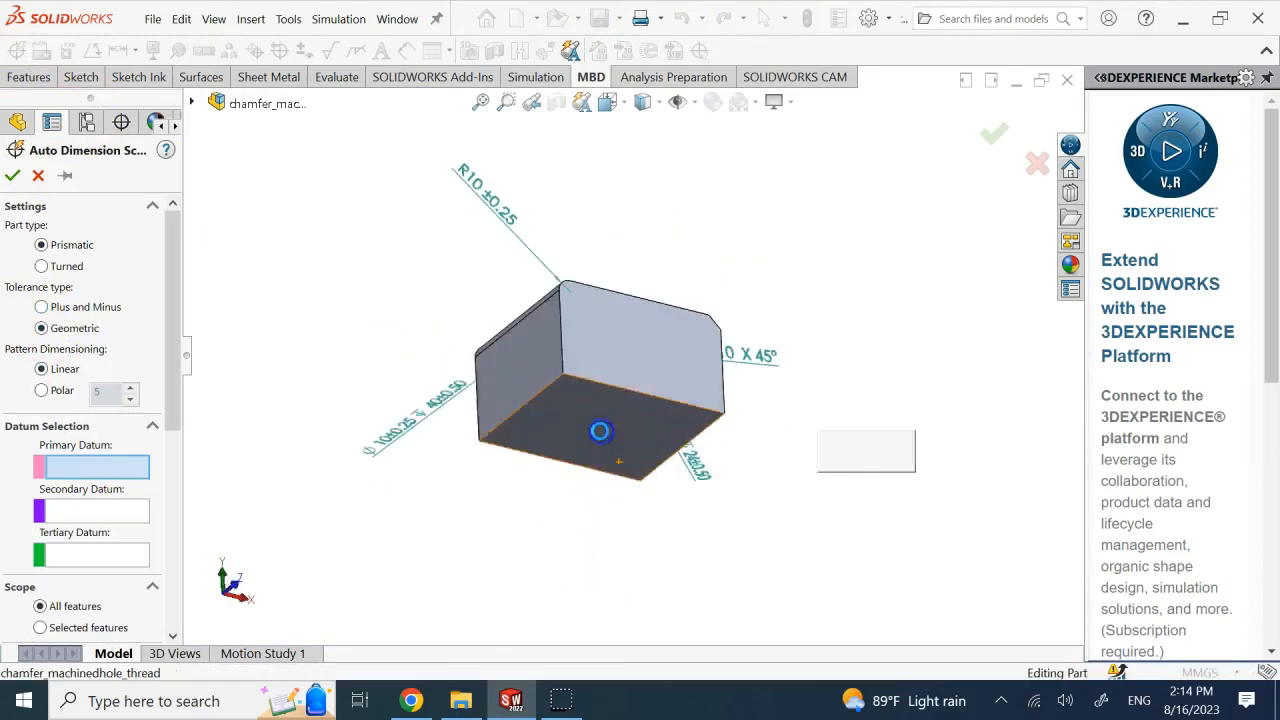
{"action": "left_click", "coordinate": [600, 431]}
{"action": "middle_click_drag", "start_coordinate": [416, 250], "coordinate": [405, 265]}
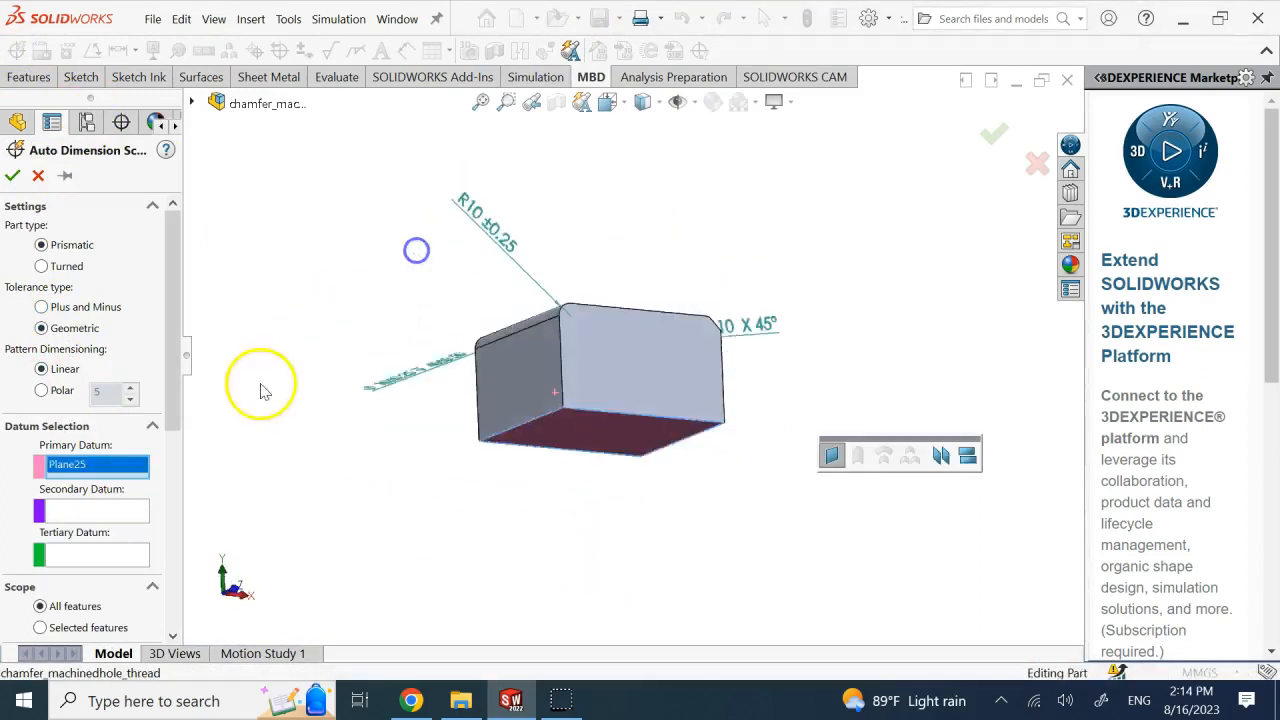
- Assign the block's back face as the secondary datum of the automatic scheme
{"action": "middle_click_drag", "start_coordinate": [261, 385], "coordinate": [188, 475]}
{"action": "left_click", "coordinate": [120, 507]}
{"action": "middle_click_drag", "start_coordinate": [299, 456], "coordinate": [514, 374]}
{"action": "left_click", "coordinate": [514, 370]}
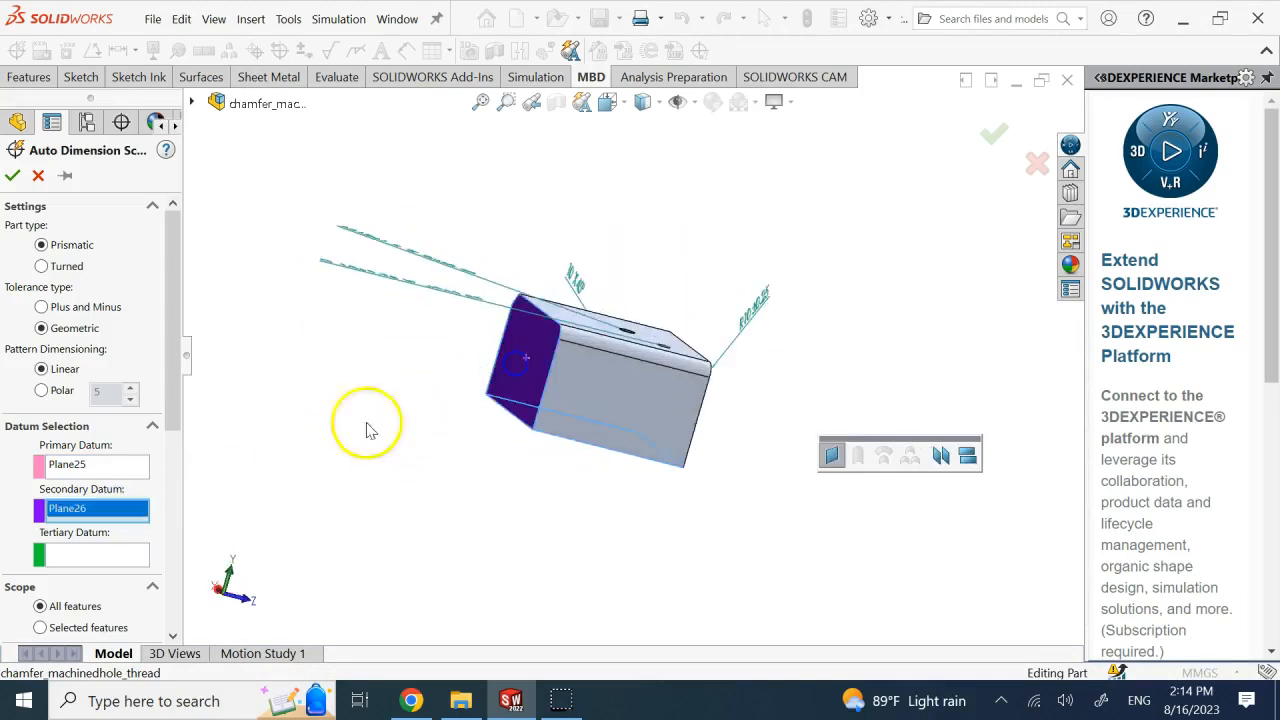
- Assign the fillet-side vertical face as the tertiary datum and generate the geometric scheme for all features
{"action": "left_click", "coordinate": [100, 556]}
{"action": "left_click", "coordinate": [630, 382]}
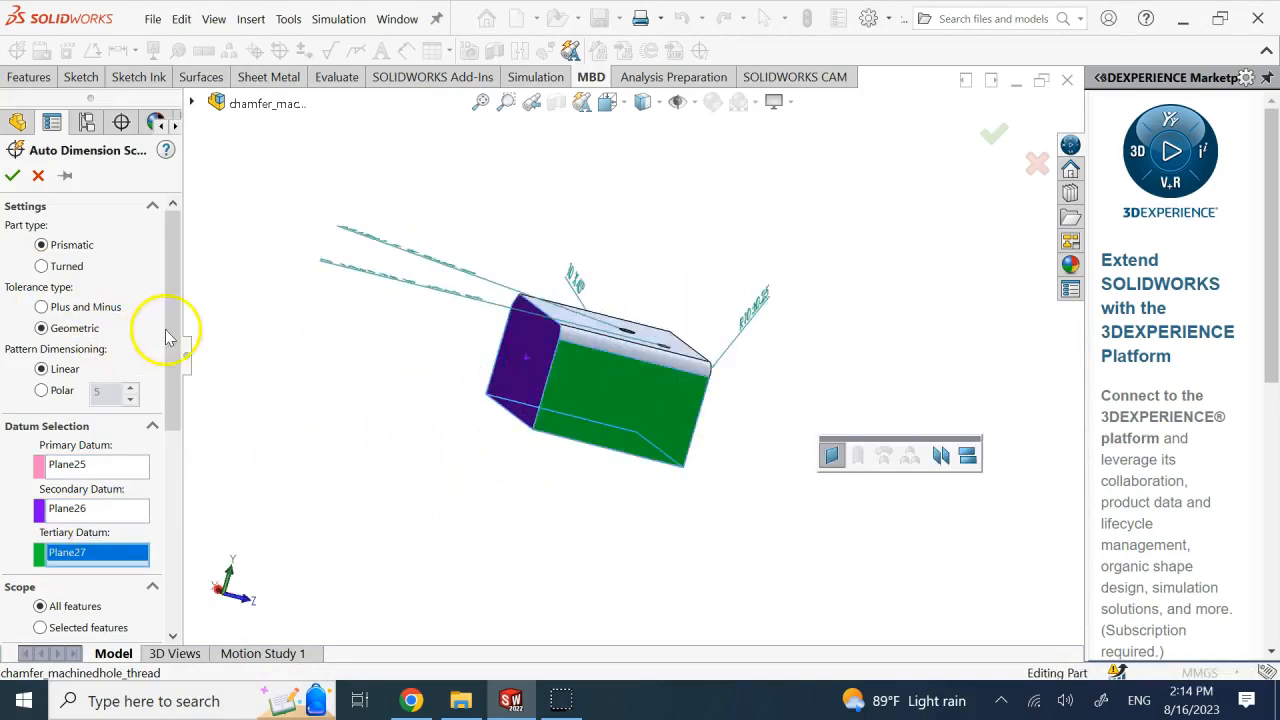
{"action": "scroll", "coordinate": [158, 420], "scroll_direction": "down", "scroll_amount": 10}
{"action": "left_click", "coordinate": [14, 175]}
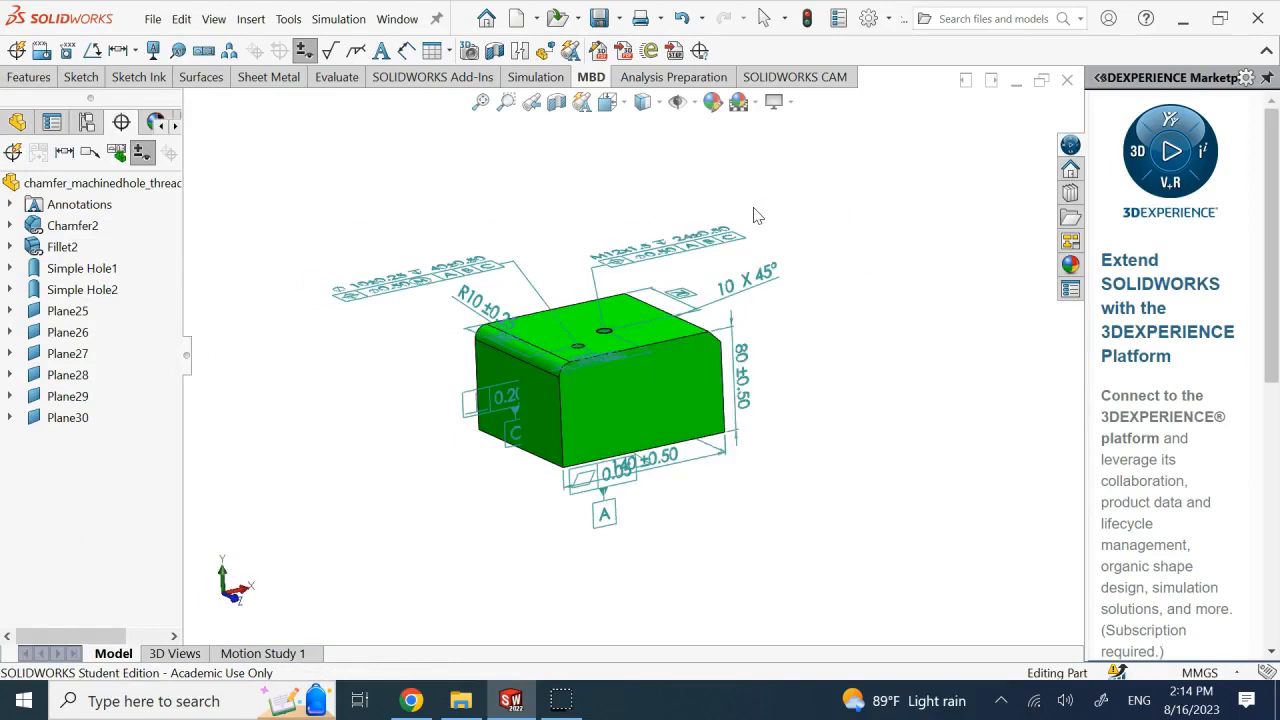
- Move the 0.05 flatness frame with datum A below the block, clear of the 140 mm length dimension
{"action": "left_click", "coordinate": [720, 565]}
{"action": "scroll", "coordinate": [668, 486], "scroll_direction": "down", "scroll_amount": 3}
{"action": "scroll", "coordinate": [662, 481], "scroll_direction": "up", "scroll_amount": 2}
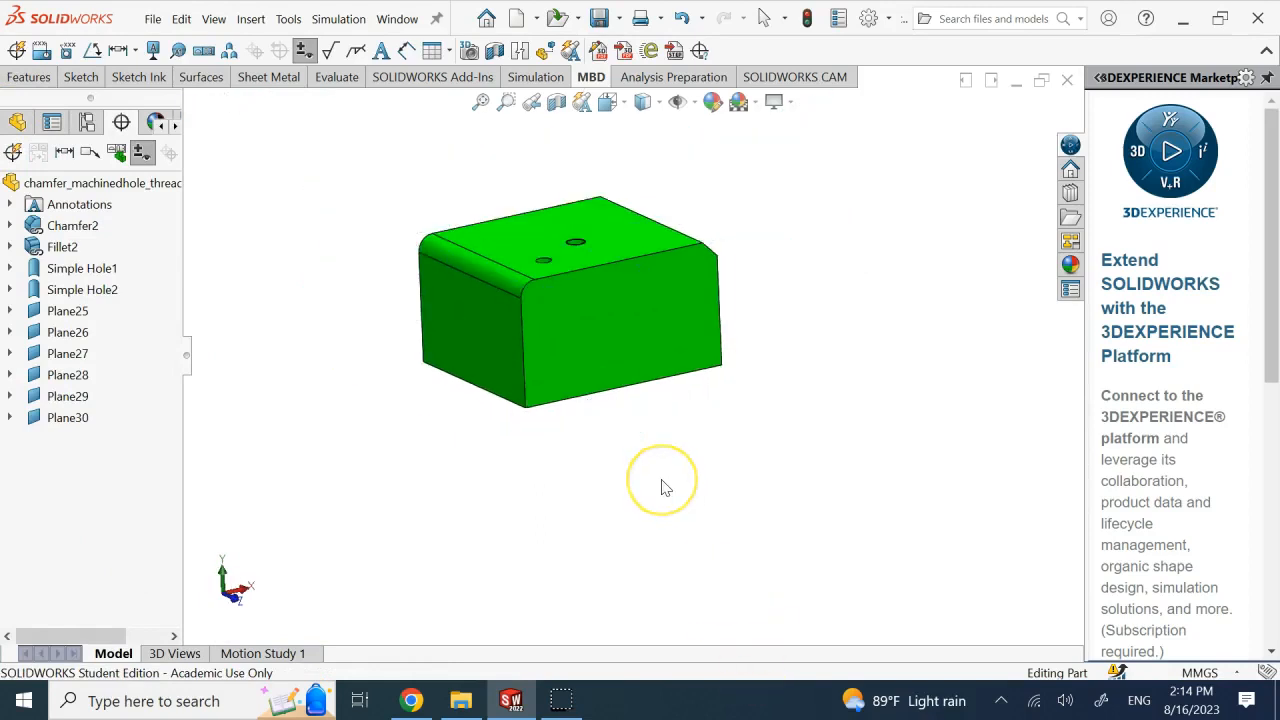
{"action": "scroll", "coordinate": [661, 487], "scroll_direction": "down", "scroll_amount": 2}
{"action": "left_click_drag", "start_coordinate": [538, 437], "coordinate": [531, 492]}
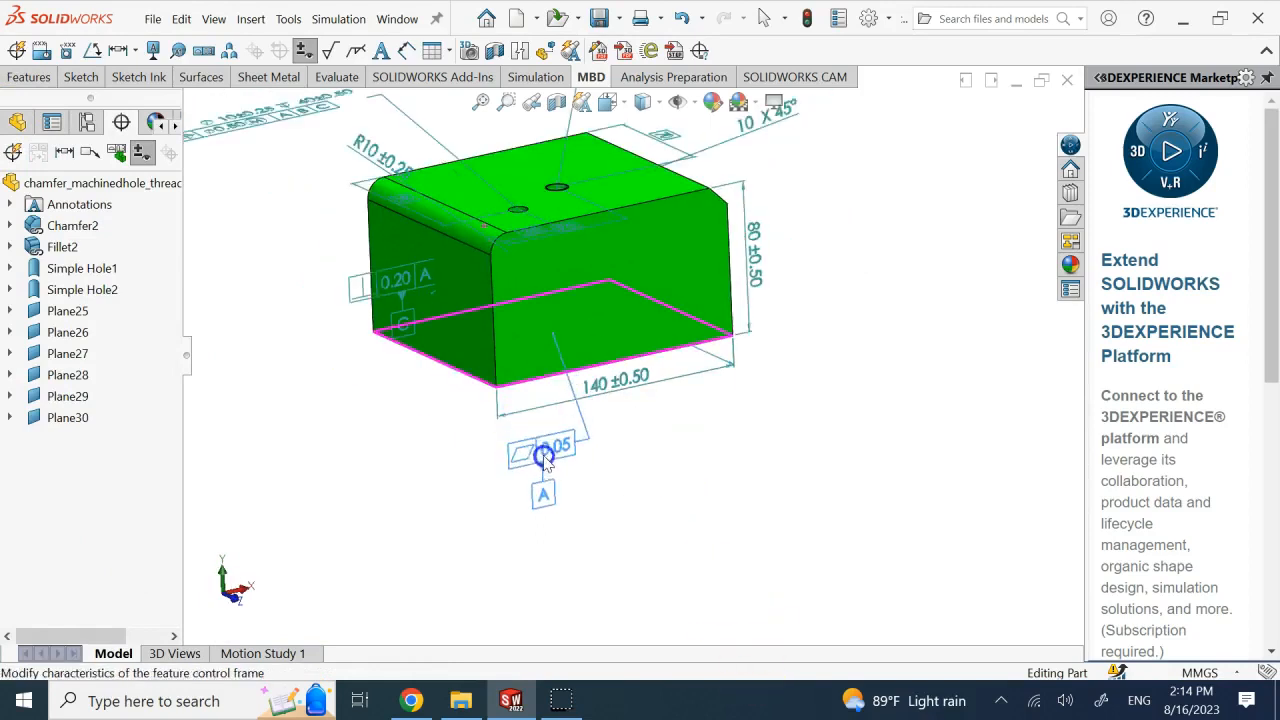
{"action": "left_click", "coordinate": [602, 497]}
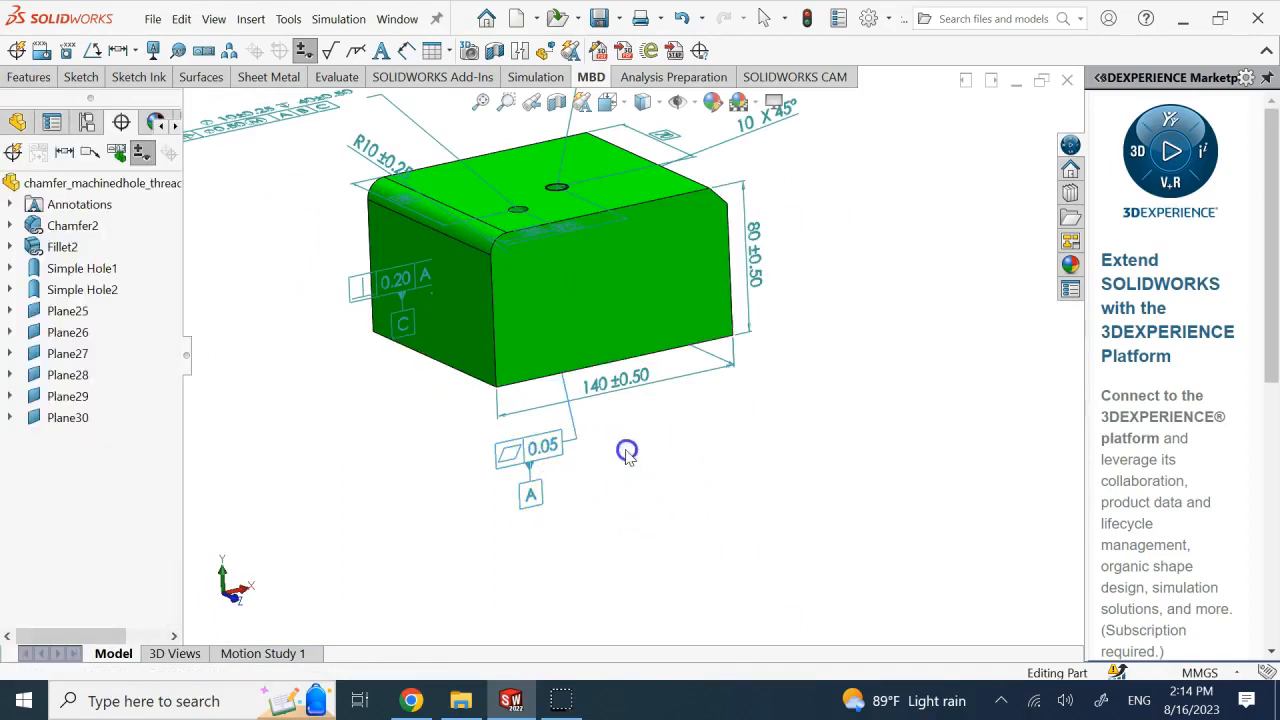
{"action": "left_click", "coordinate": [519, 467]}
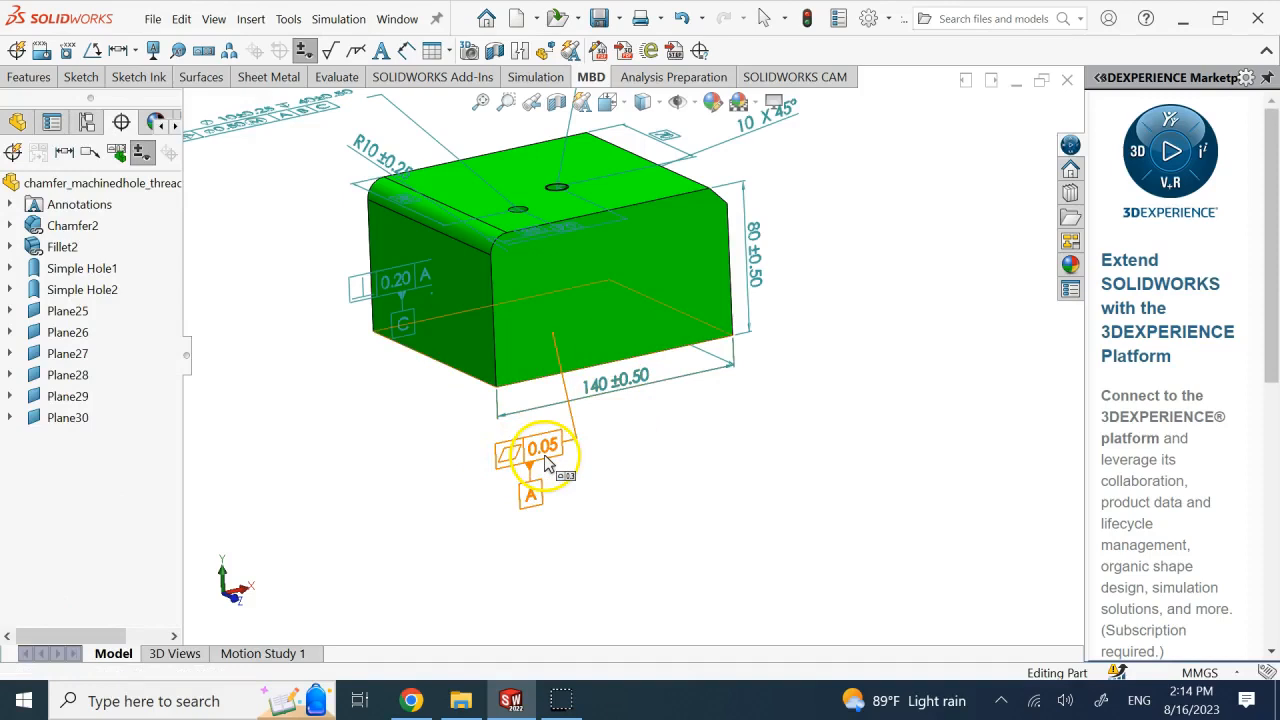
{"action": "left_click", "coordinate": [690, 468]}
- Pull the 0.20 perpendicularity frame with datum C outward, clear of the fillet-side face
{"action": "left_click_drag", "start_coordinate": [423, 279], "coordinate": [283, 300]}
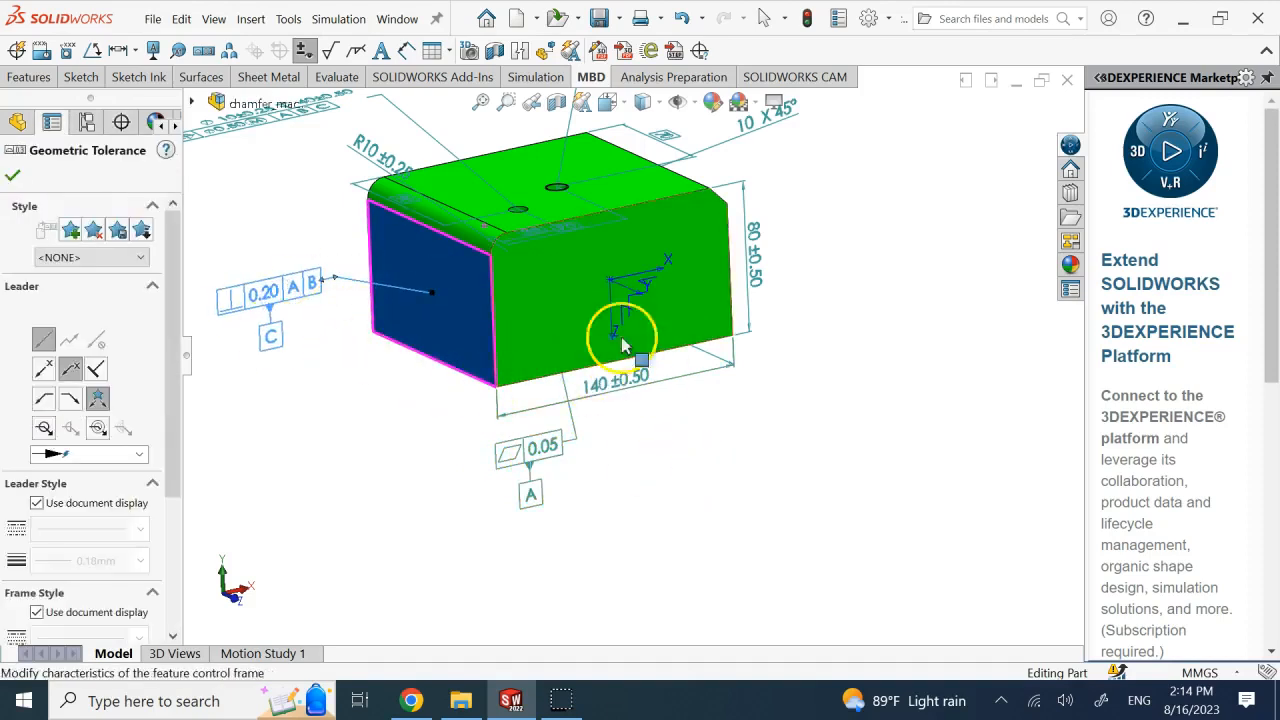
{"action": "left_click", "coordinate": [372, 362]}
{"action": "scroll", "coordinate": [374, 337], "scroll_direction": "up", "scroll_amount": 1}
{"action": "middle_click_drag", "start_coordinate": [374, 329], "coordinate": [373, 296]}
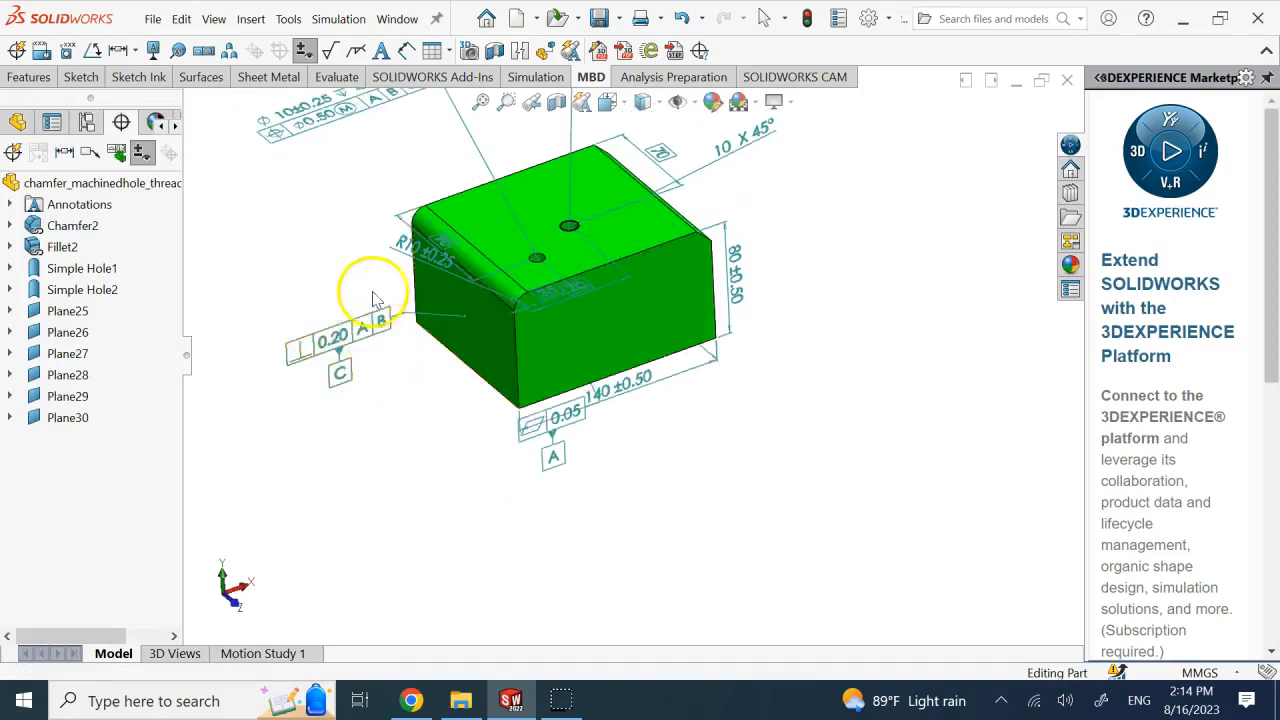
{"action": "scroll", "coordinate": [374, 293], "scroll_direction": "up", "scroll_amount": 2}
{"action": "scroll", "coordinate": [470, 212], "scroll_direction": "down", "scroll_amount": 2}
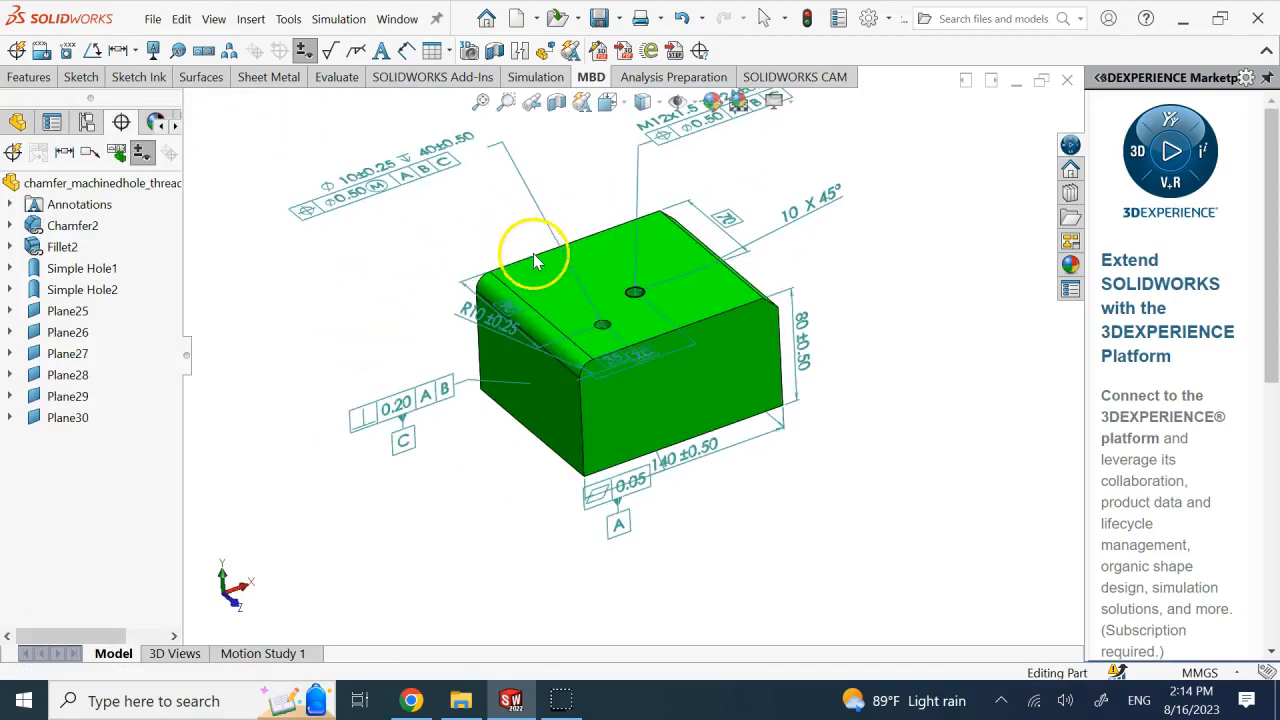
- Pull the 0.10 perpendicularity frame with datum B outward from the block's back face
{"action": "mouse_move", "coordinate": [594, 471]}
{"action": "middle_mouse_down"}
{"action": "mouse_move", "coordinate": [509, 423]}
{"action": "mouse_move", "coordinate": [514, 343]}
{"action": "mouse_move", "coordinate": [552, 297]}
{"action": "middle_mouse_up"}
{"action": "left_click_drag", "start_coordinate": [542, 293], "coordinate": [447, 198]}
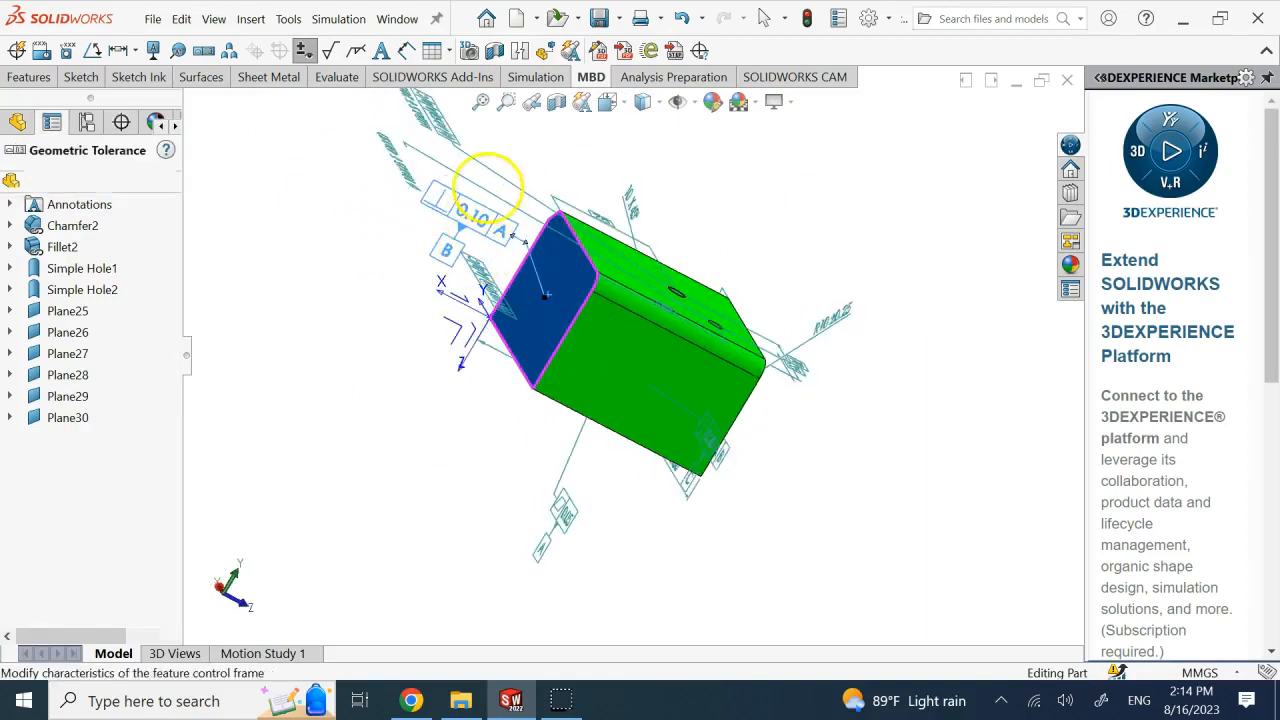
{"action": "middle_click_drag", "start_coordinate": [503, 237], "coordinate": [749, 509]}
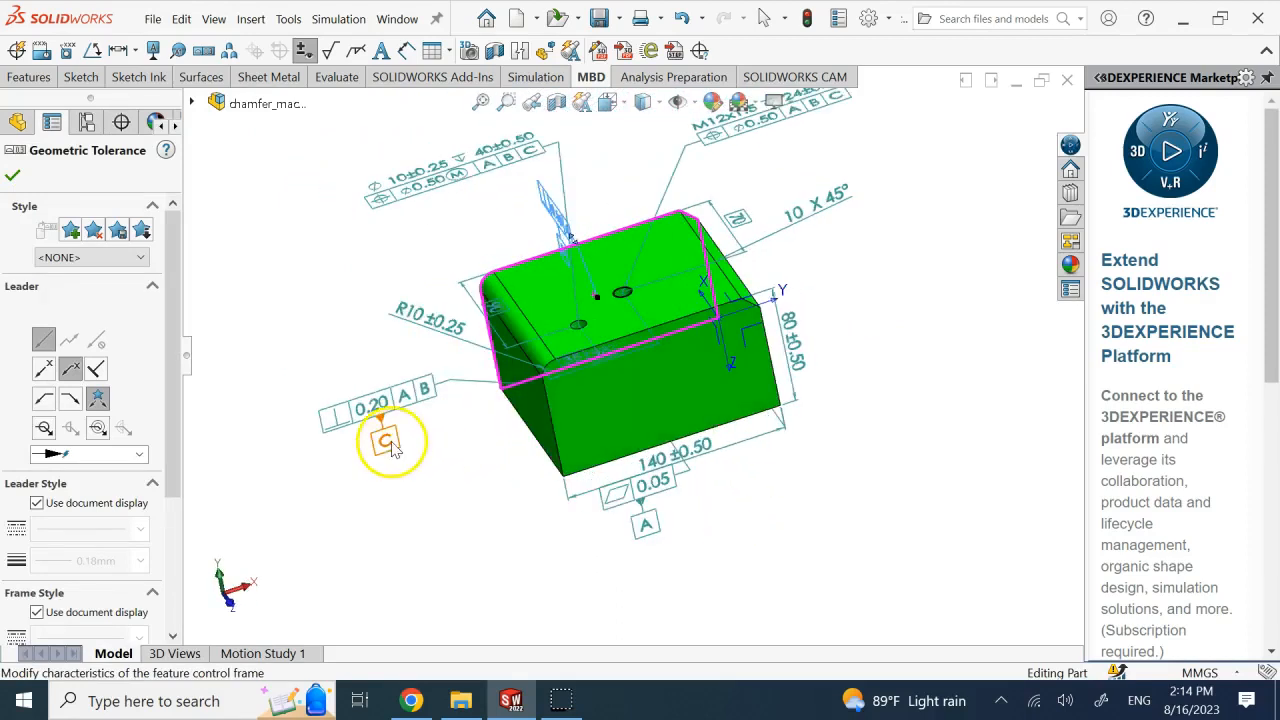
{"action": "middle_click_drag", "start_coordinate": [509, 386], "coordinate": [737, 500]}
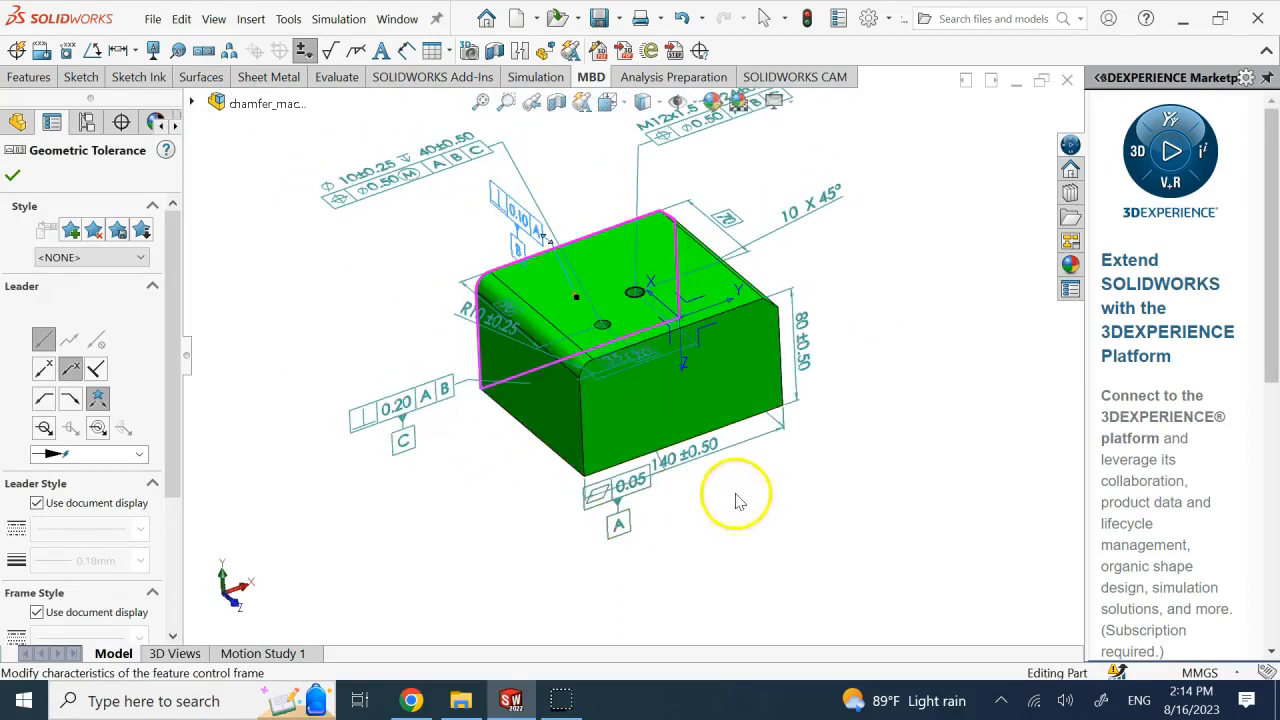
{"action": "left_click", "coordinate": [797, 523]}
- Shift the 10 mm hole callout and the M12x1.5 callout, with their position frames, closer to the block
{"action": "scroll", "coordinate": [784, 418], "scroll_direction": "down", "scroll_amount": 1}
{"action": "scroll", "coordinate": [782, 415], "scroll_direction": "up", "scroll_amount": 2}
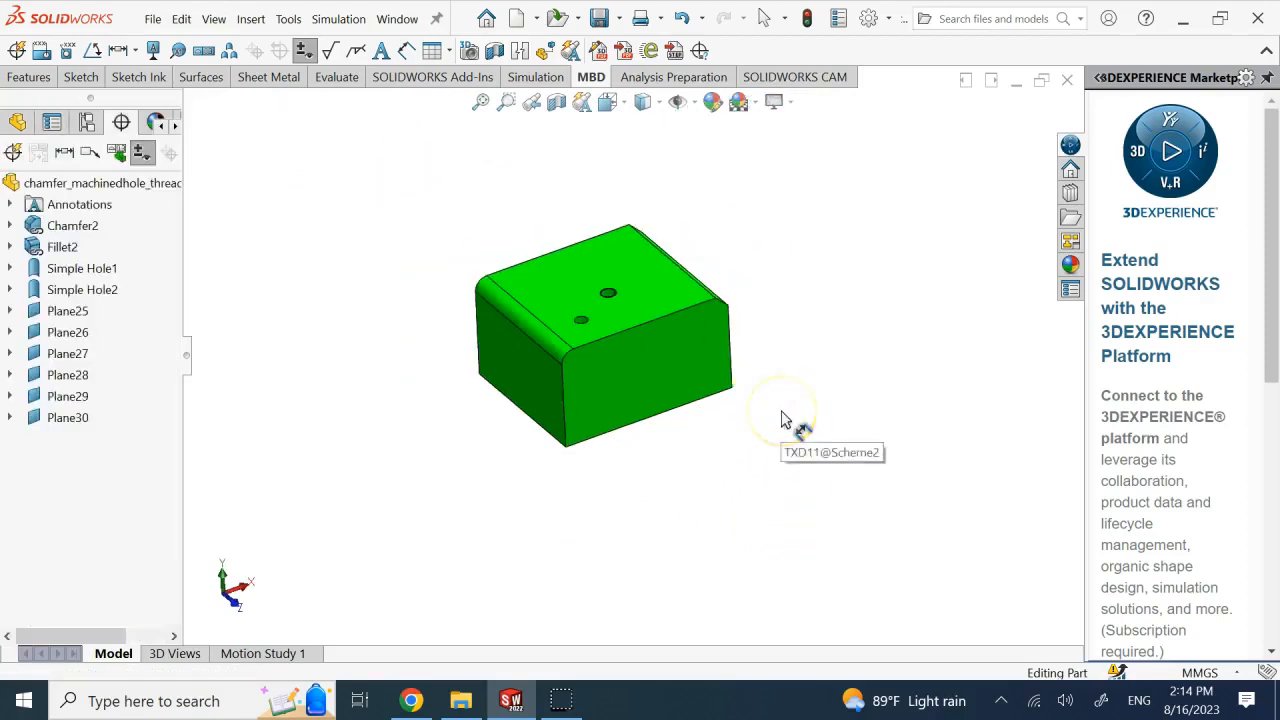
{"action": "scroll", "coordinate": [637, 284], "scroll_direction": "down", "scroll_amount": 1}
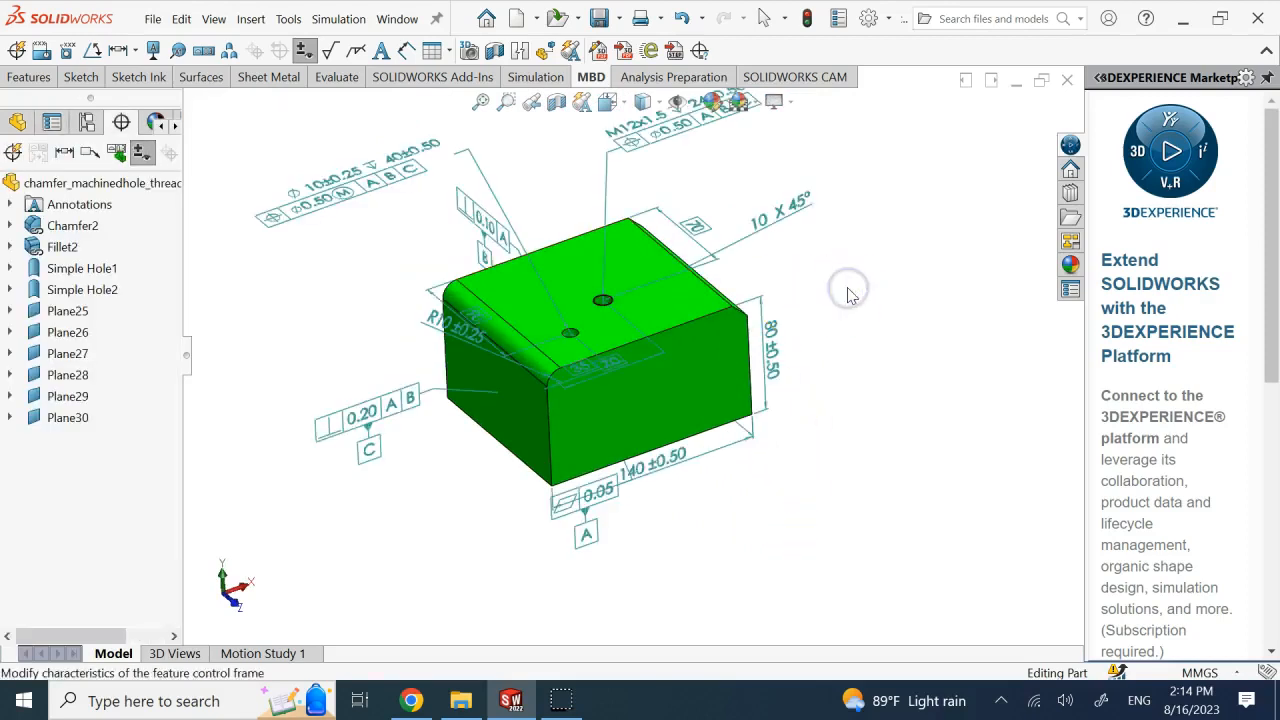
{"action": "left_click_drag", "start_coordinate": [334, 200], "coordinate": [358, 189]}
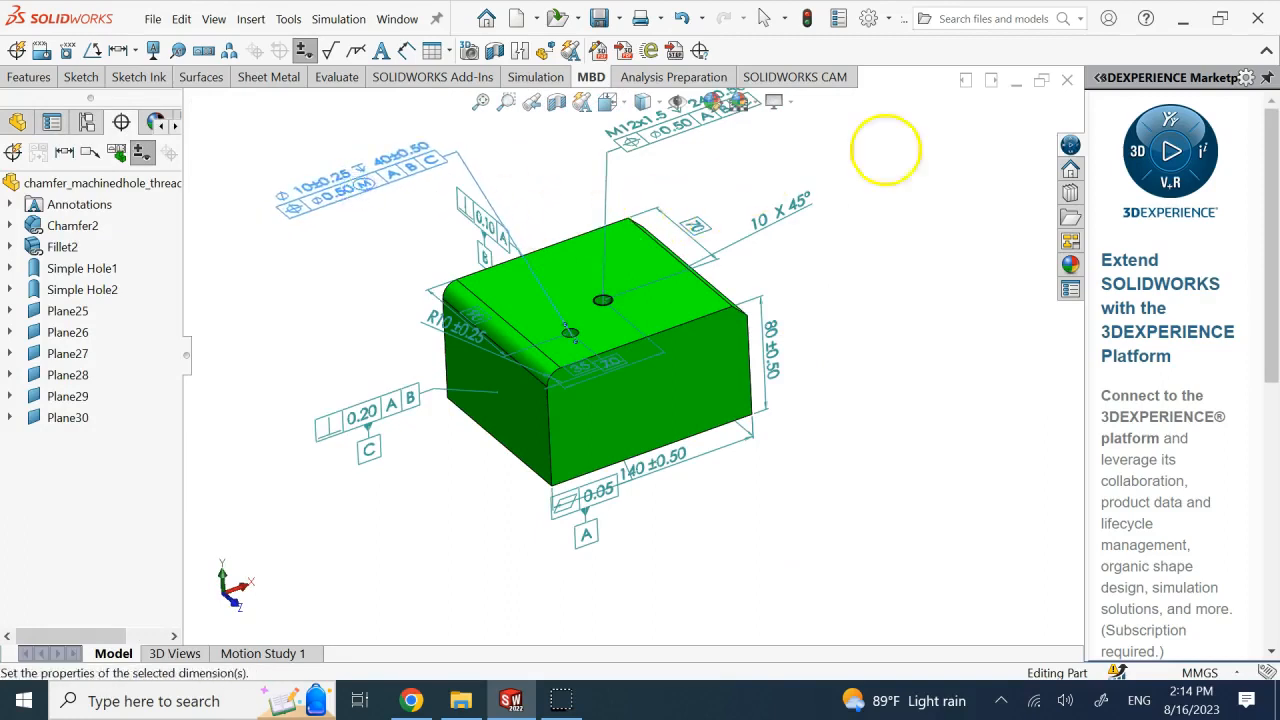
{"action": "scroll", "coordinate": [888, 148], "scroll_direction": "up", "scroll_amount": 1}
{"action": "left_click_drag", "start_coordinate": [680, 143], "coordinate": [664, 178]}
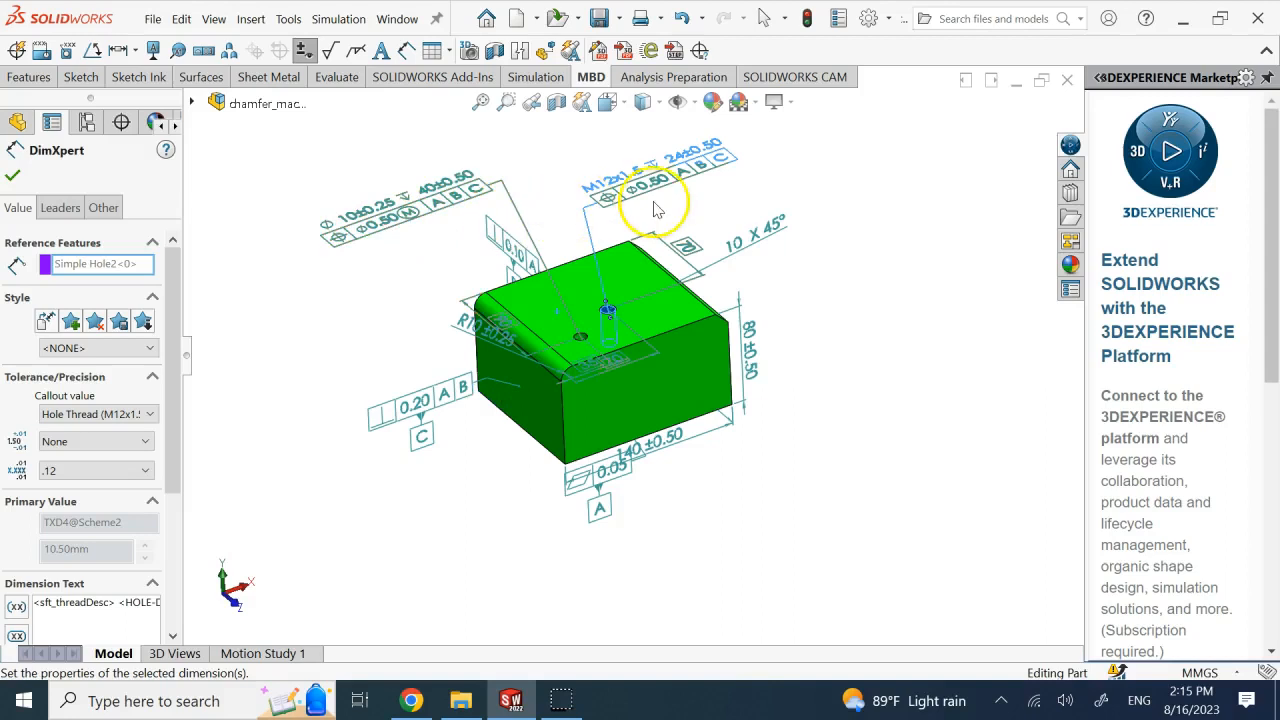
{"action": "left_click", "coordinate": [865, 208]}
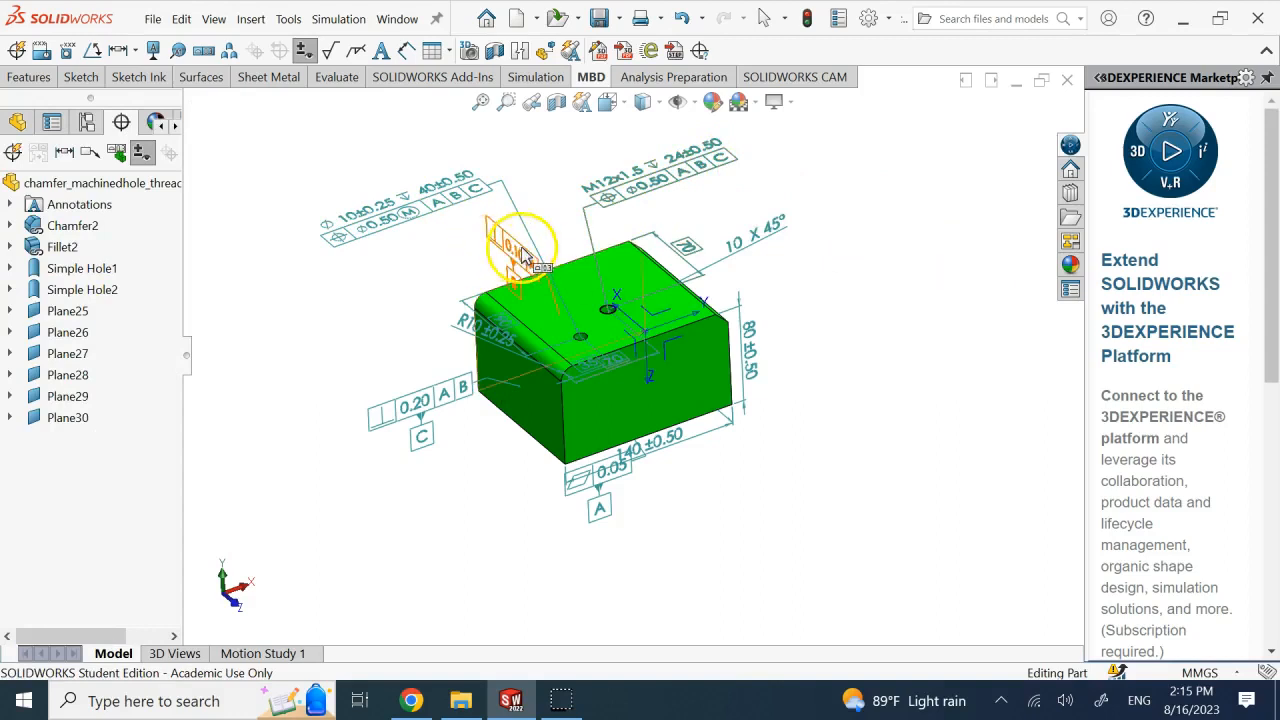
{"action": "left_click", "coordinate": [866, 457]}
- Move the tapped hole's 70 mm basic dimension along the block's length out beyond the front face
{"action": "left_click_drag", "start_coordinate": [616, 364], "coordinate": [628, 374]}
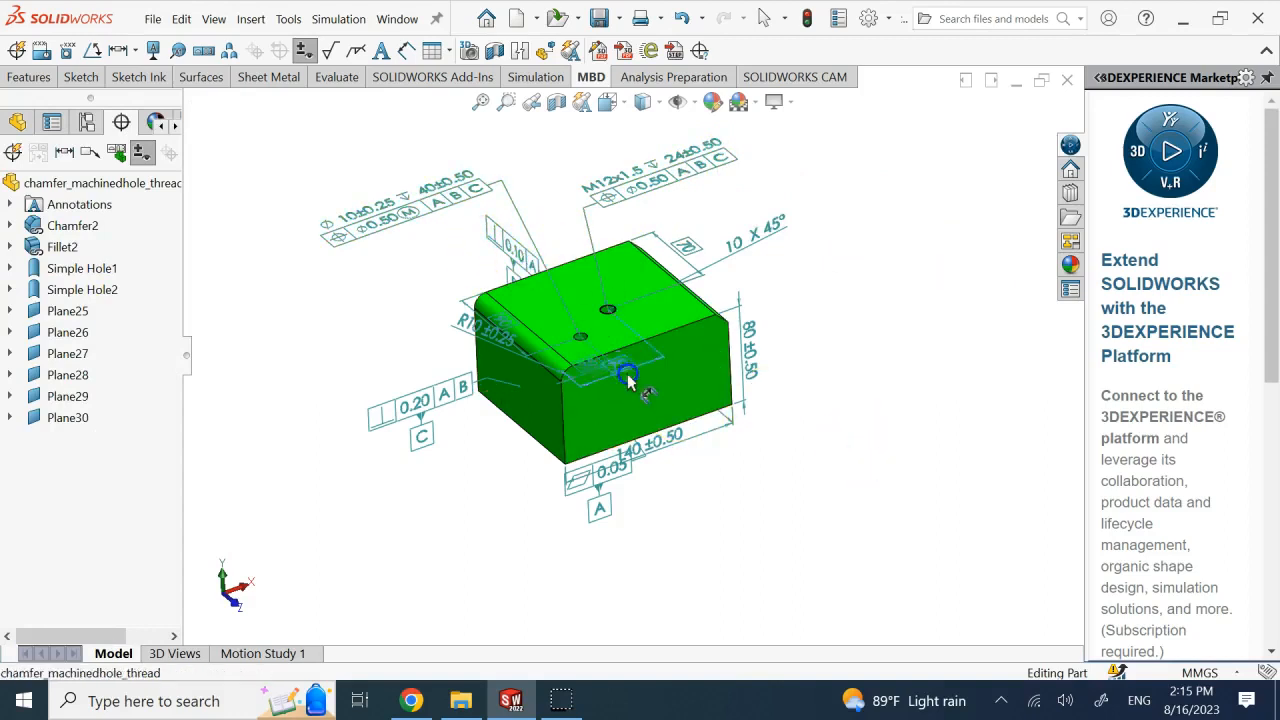
{"action": "left_click_drag", "start_coordinate": [692, 425], "coordinate": [748, 465]}
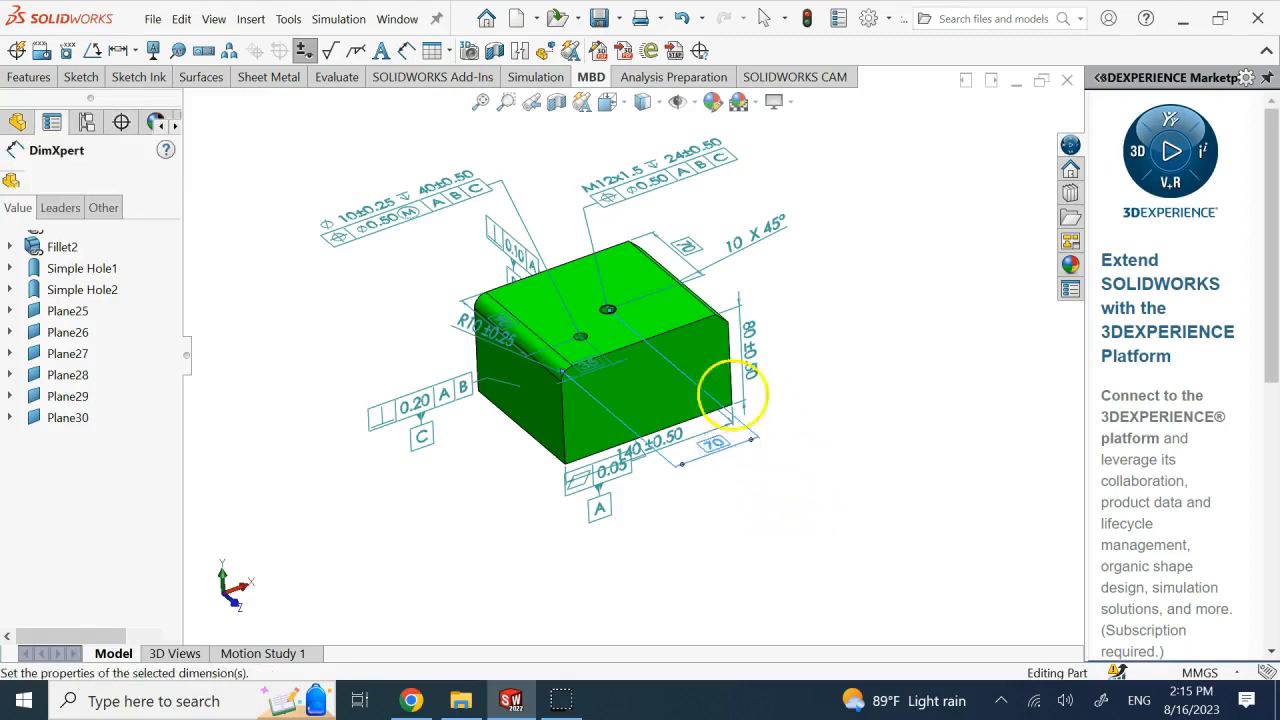
{"action": "left_click", "coordinate": [831, 465]}
- Place the 10 mm hole's 90 mm basic dimension beside the fillet side and its 35 mm one behind the block
{"action": "key", "text": "Down"}
{"action": "key", "text": "Down"}
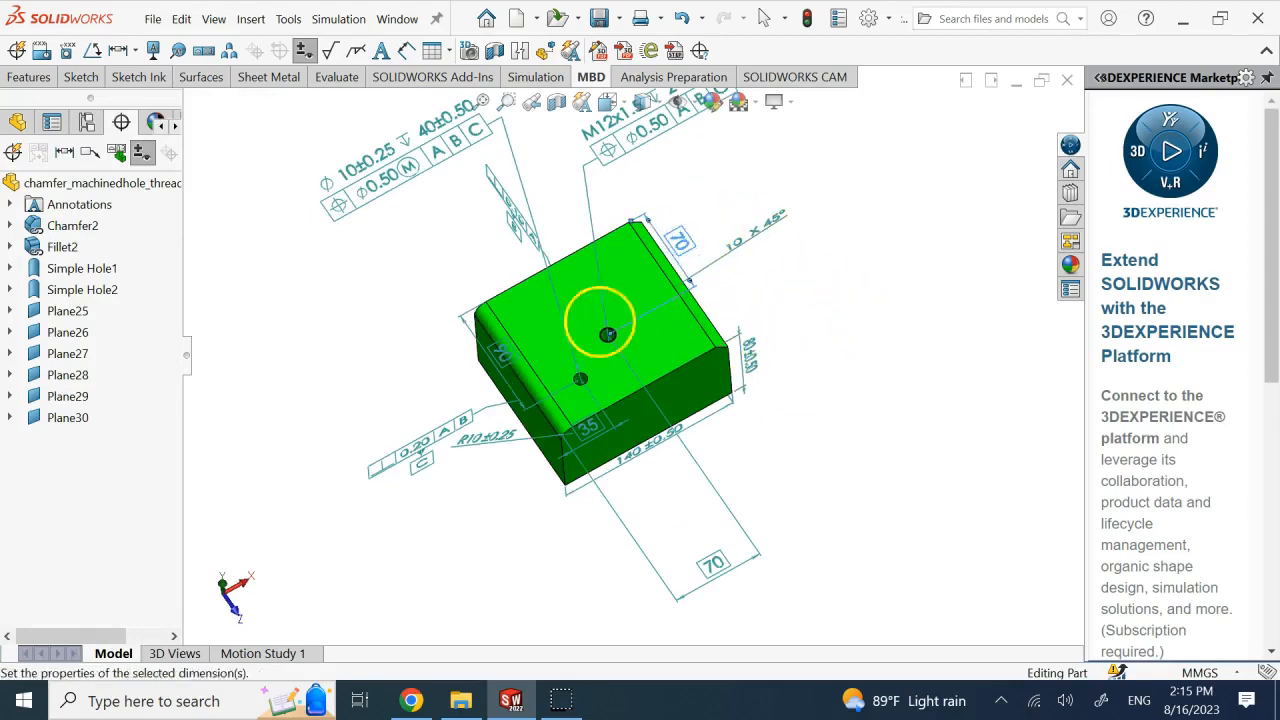
{"action": "left_click", "coordinate": [512, 391]}
{"action": "left_click", "coordinate": [445, 366]}
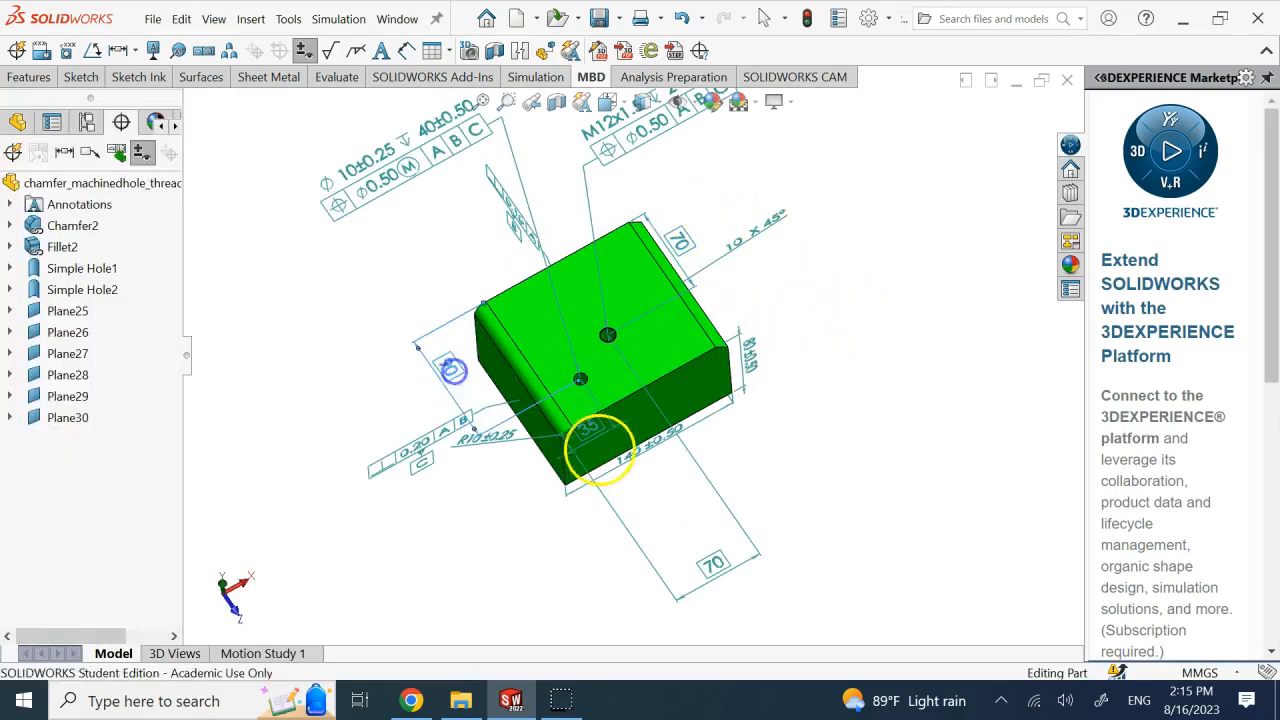
{"action": "left_click_drag", "start_coordinate": [596, 427], "coordinate": [455, 254]}
{"action": "left_click", "coordinate": [885, 452]}
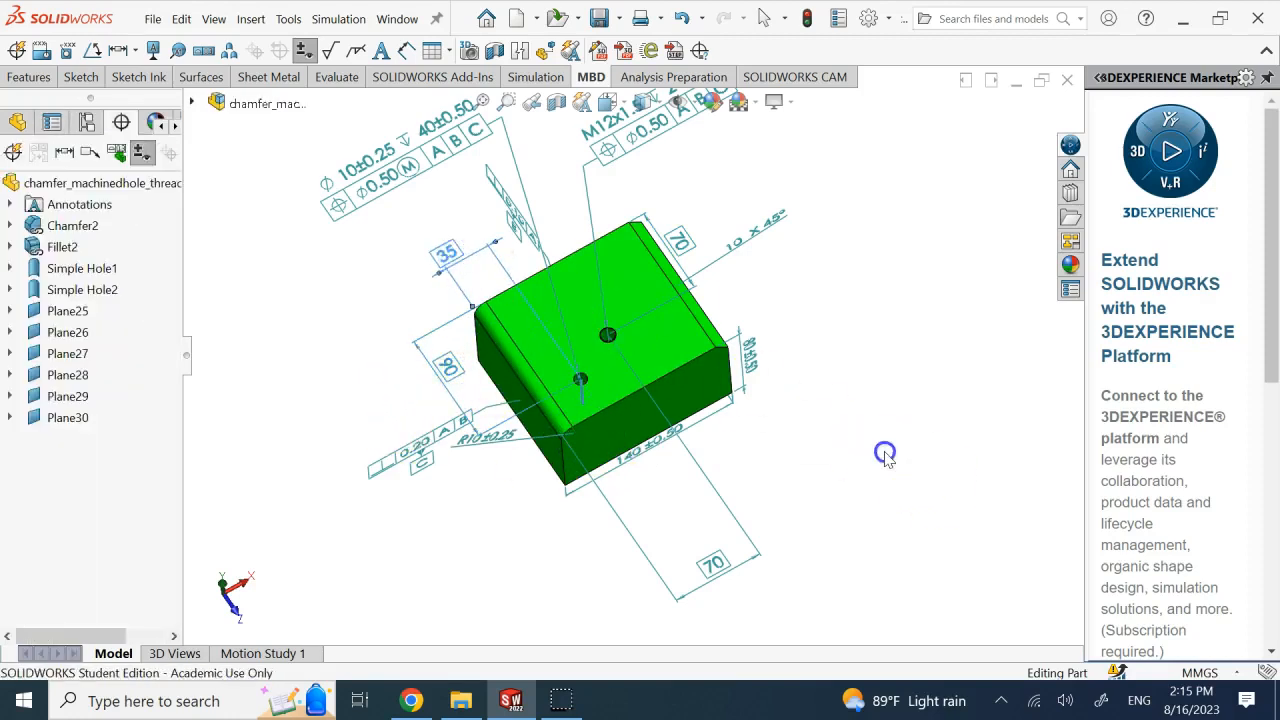
- Examine the layout of the dimensions, hole callouts and datum frames around the block from several angles
{"action": "key", "text": "Up"}
{"action": "key", "text": "Up"}
{"action": "key", "text": "Up"}
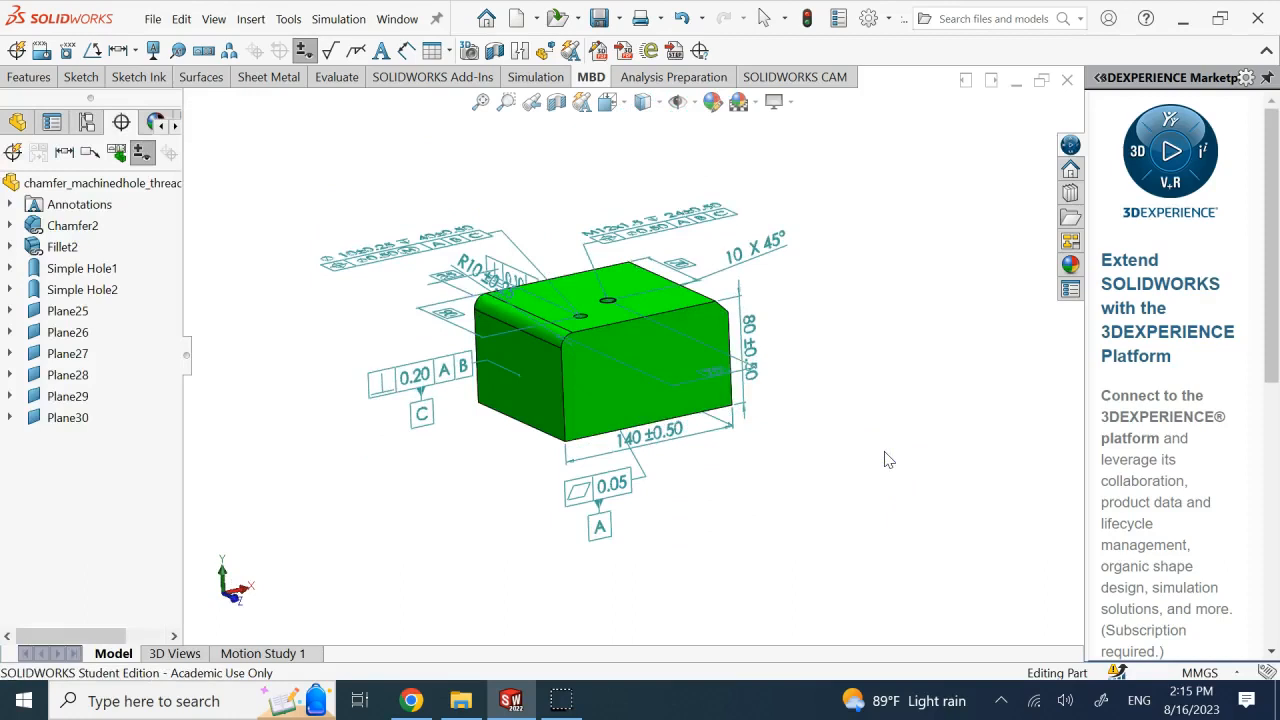
{"action": "key", "text": "Down"}
{"action": "key", "text": "Down"}
{"action": "key", "text": "Down"}
{"action": "key", "text": "Up"}
{"action": "key", "text": "Down"}
{"action": "key", "text": "Up"}
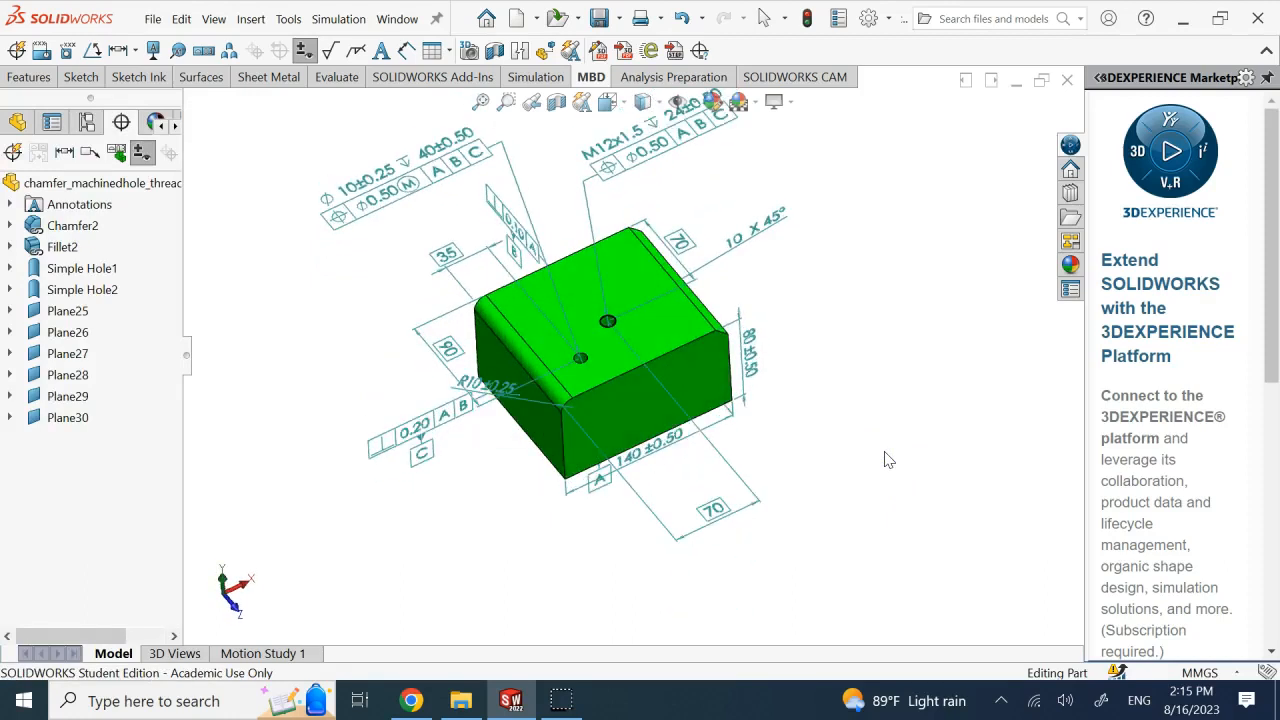
{"action": "key", "text": "Right"}
{"action": "key", "text": "Right"}
{"action": "left_click", "coordinate": [393, 190]}
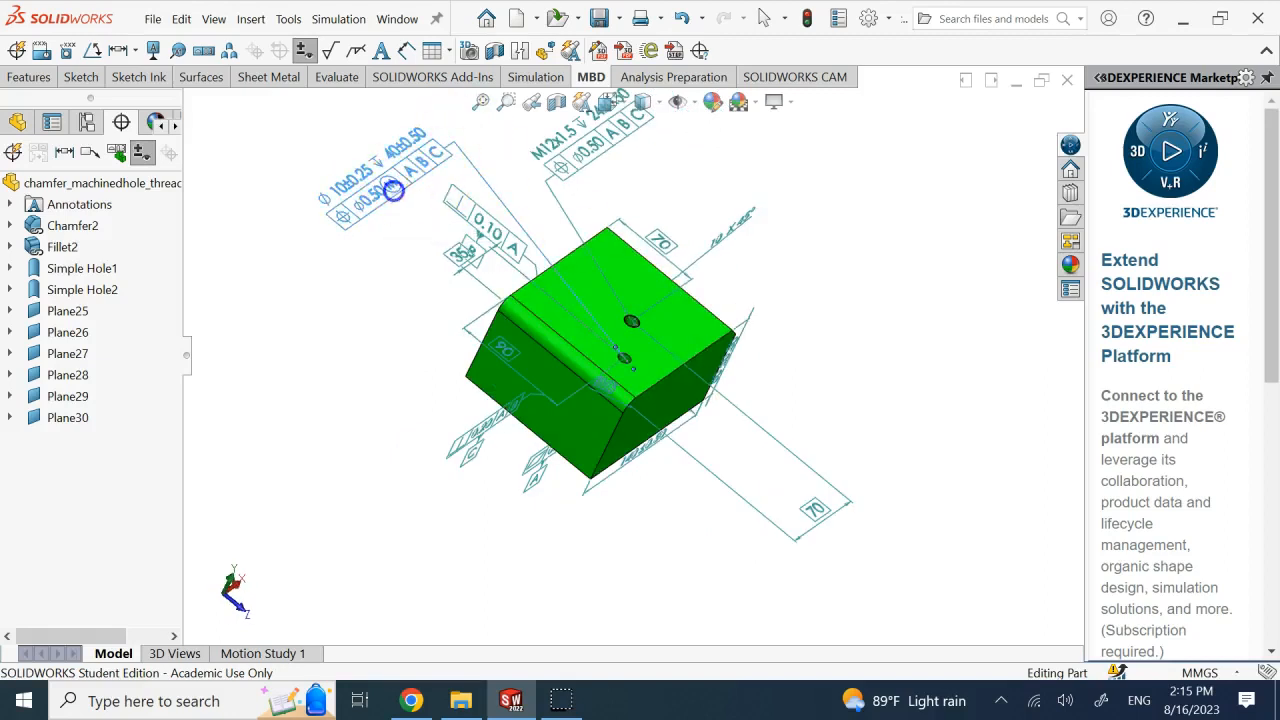
{"action": "left_click", "coordinate": [891, 282]}
- Reposition the 120 mm and 140 mm dimensions along the block's lower edges and pull the 80 mm height dimension out beyond the chamfered side
{"action": "key", "text": "Up"}
{"action": "key", "text": "Up"}
{"action": "key", "text": "Up"}
{"action": "key", "text": "Left"}
{"action": "key", "text": "Left"}
{"action": "key", "text": "Left"}
{"action": "key", "text": "Left"}
{"action": "key", "text": "Left"}
{"action": "key", "text": "Left"}
{"action": "key", "text": "Left"}
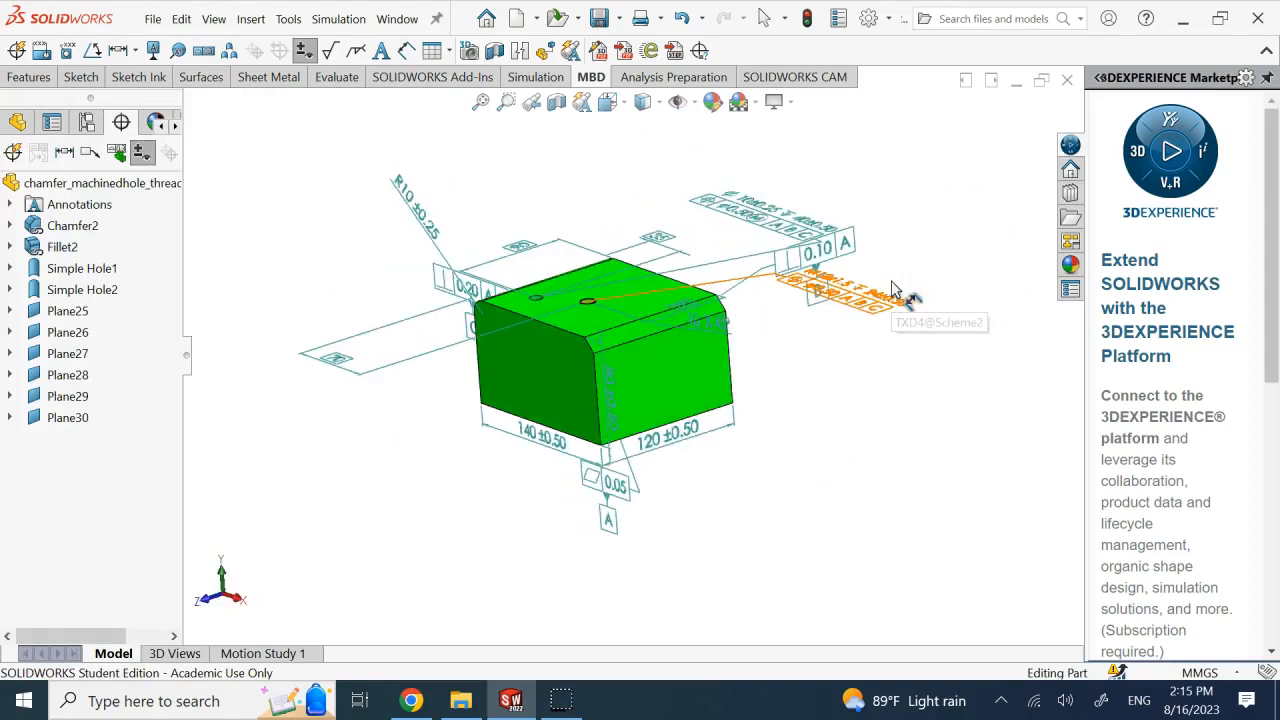
{"action": "key", "text": "Right"}
{"action": "mouse_move", "coordinate": [688, 447]}
{"action": "left_mouse_down"}
{"action": "mouse_move", "coordinate": [744, 450]}
{"action": "mouse_move", "coordinate": [766, 429]}
{"action": "mouse_move", "coordinate": [706, 434]}
{"action": "mouse_move", "coordinate": [706, 452]}
{"action": "left_mouse_up"}
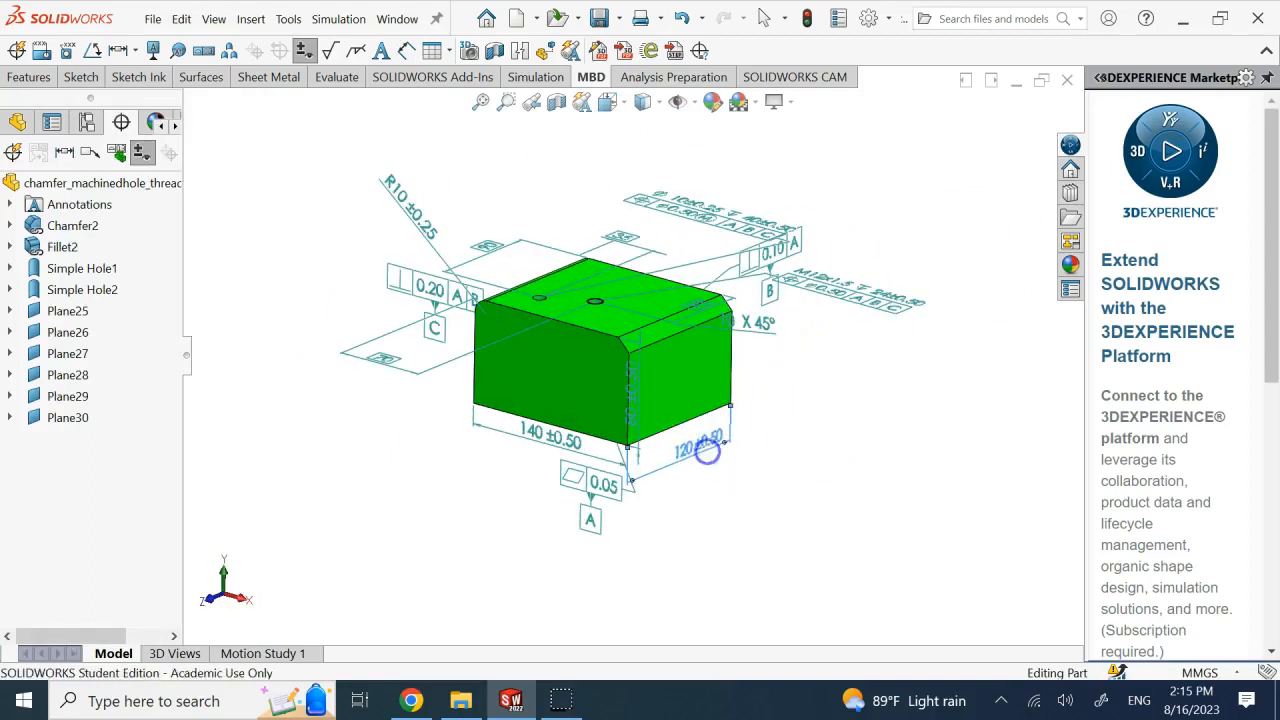
{"action": "mouse_move", "coordinate": [533, 457]}
{"action": "left_mouse_down"}
{"action": "mouse_move", "coordinate": [463, 436]}
{"action": "mouse_move", "coordinate": [537, 449]}
{"action": "left_mouse_up"}
{"action": "left_click_drag", "start_coordinate": [640, 391], "coordinate": [743, 428]}
{"action": "left_click", "coordinate": [857, 461]}
{"action": "key", "text": "ctrl+7"}
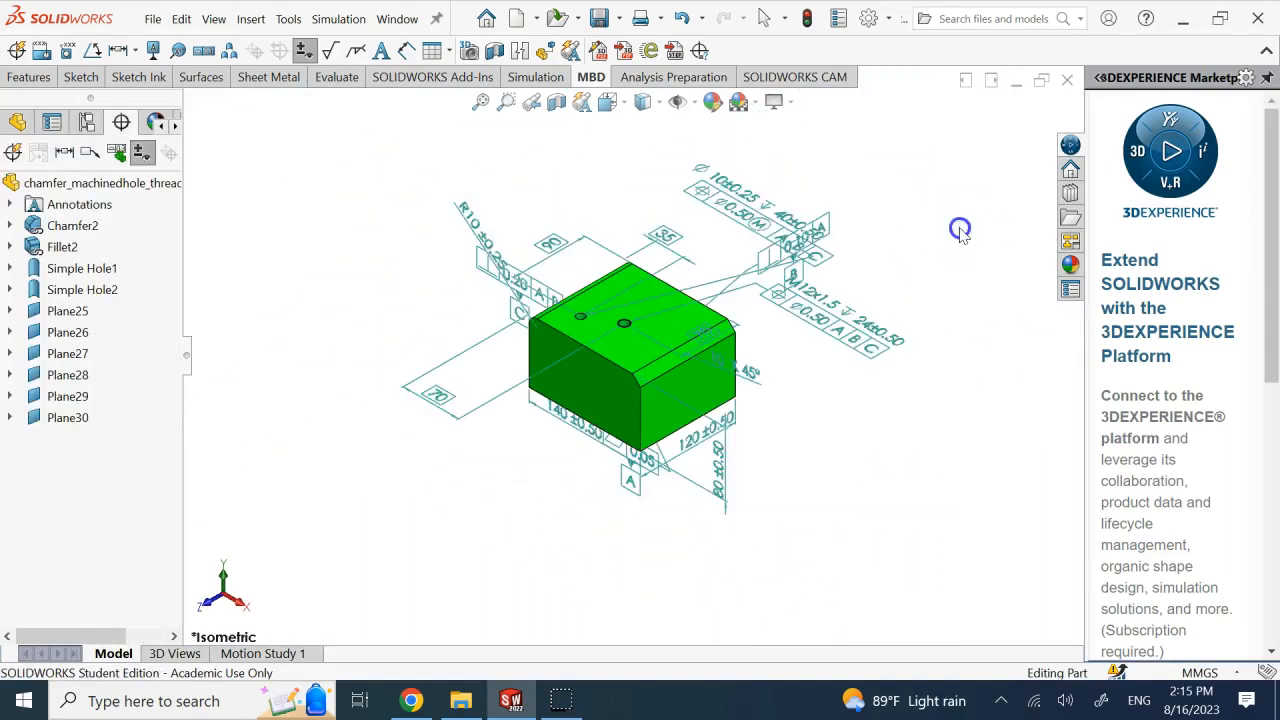
- Move the tapped hole's 70 mm lengthwise basic dimension inward so it overlaps the block's front face
{"action": "key", "text": "Up"}
{"action": "key", "text": "Right"}
{"action": "key", "text": "Right"}
{"action": "key", "text": "Right"}
{"action": "key", "text": "Right"}
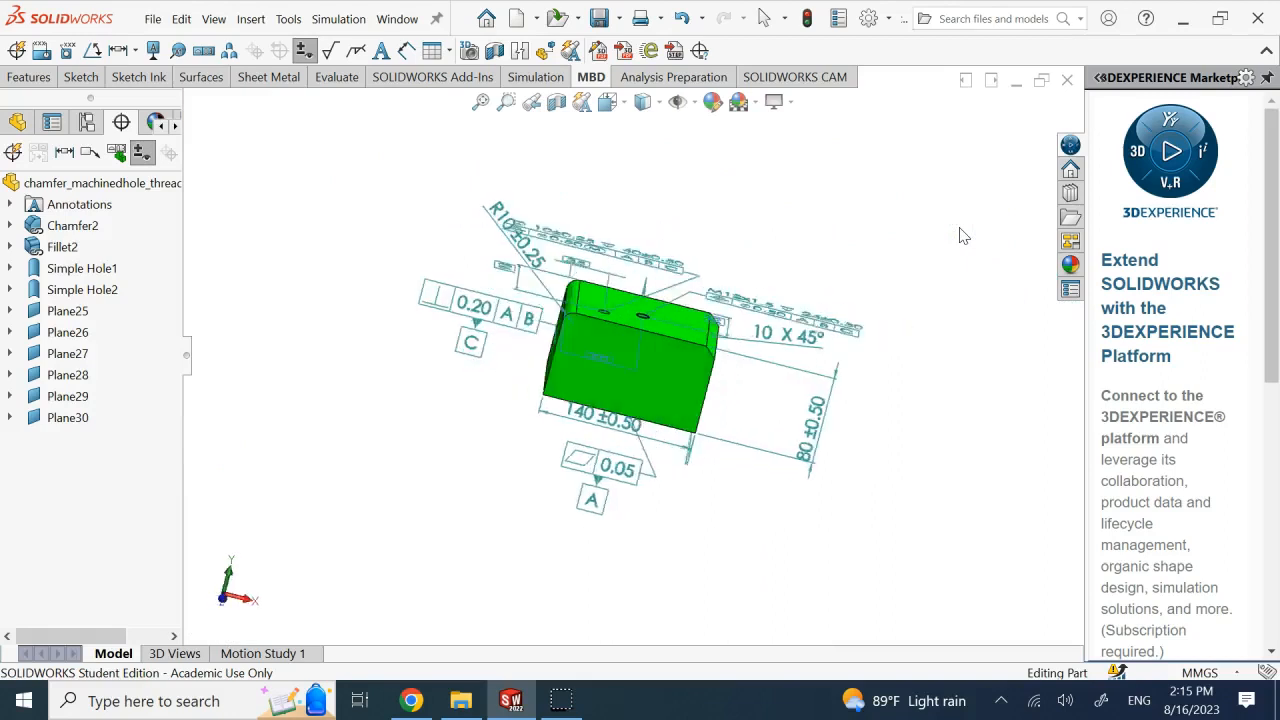
{"action": "key", "text": "Down"}
{"action": "key", "text": "Down"}
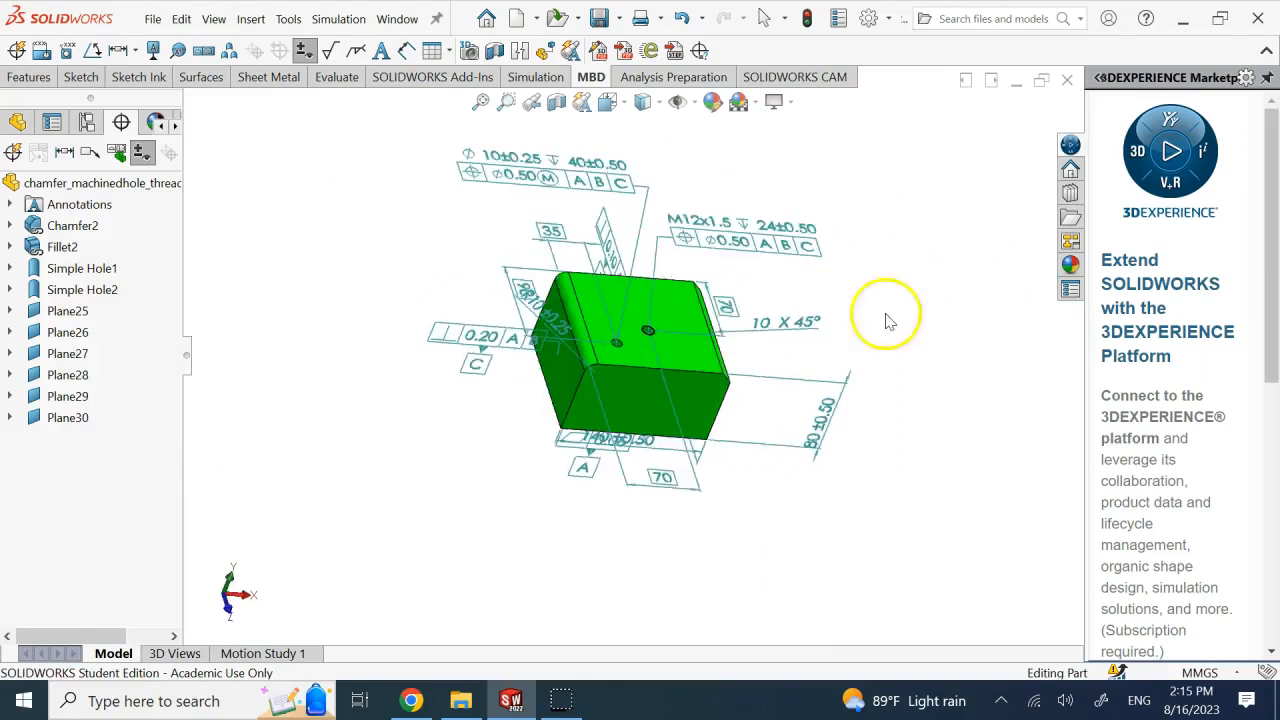
{"action": "left_click", "coordinate": [653, 464]}
{"action": "left_click_drag", "start_coordinate": [648, 417], "coordinate": [649, 409]}
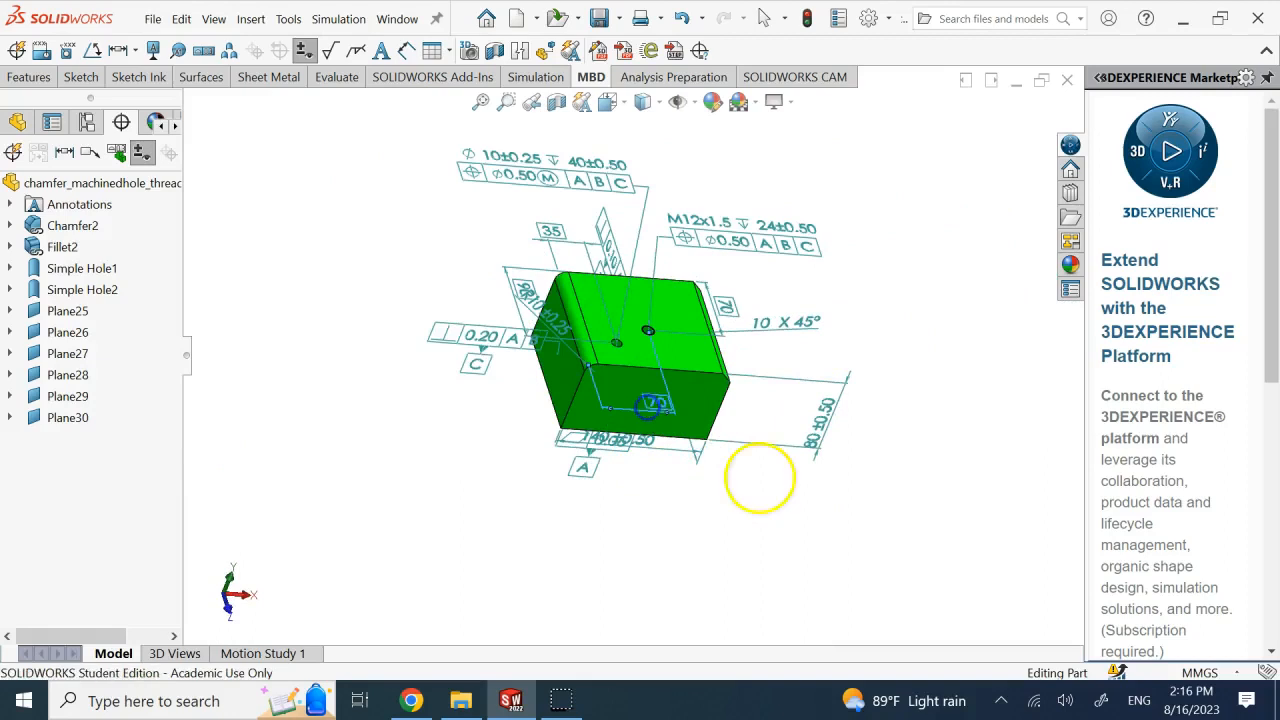
{"action": "left_click", "coordinate": [806, 541]}
{"action": "left_click", "coordinate": [919, 240]}
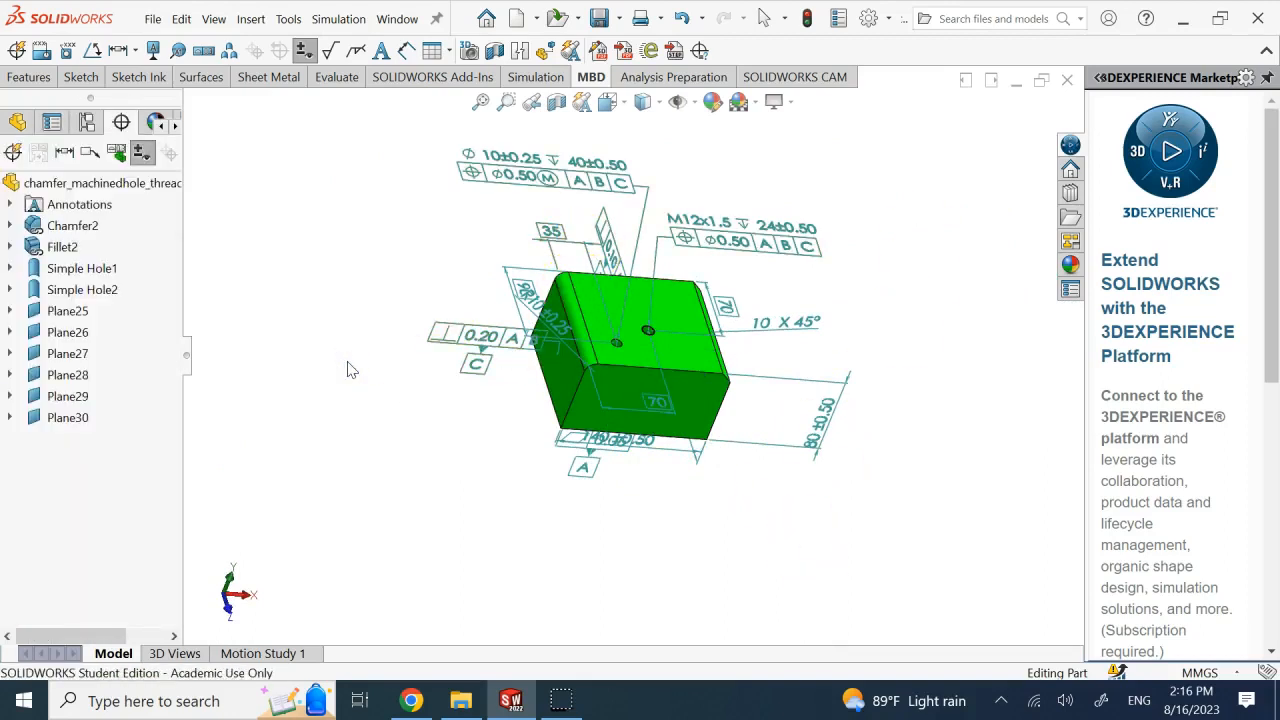
- Bring the 80 mm height dimension closer to the block's chamfered side
{"action": "key", "text": "Up"}
{"action": "key", "text": "Up"}
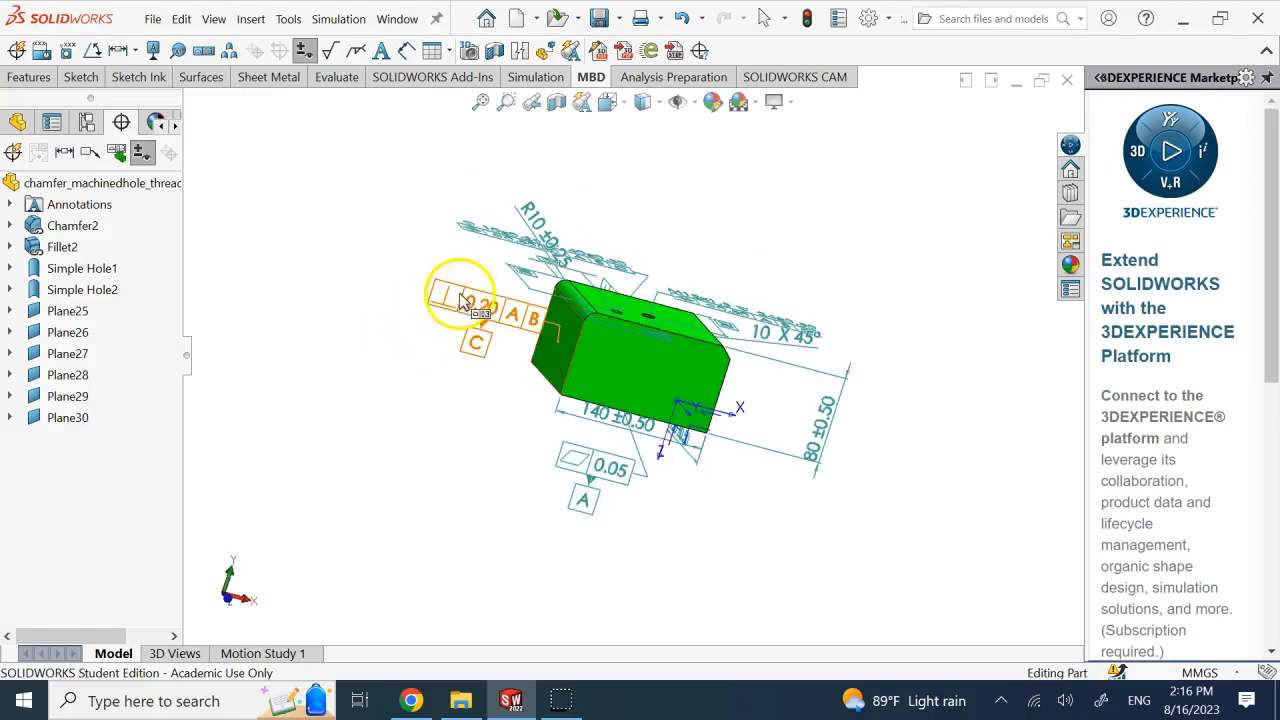
{"action": "middle_click_drag", "start_coordinate": [449, 300], "coordinate": [481, 303]}
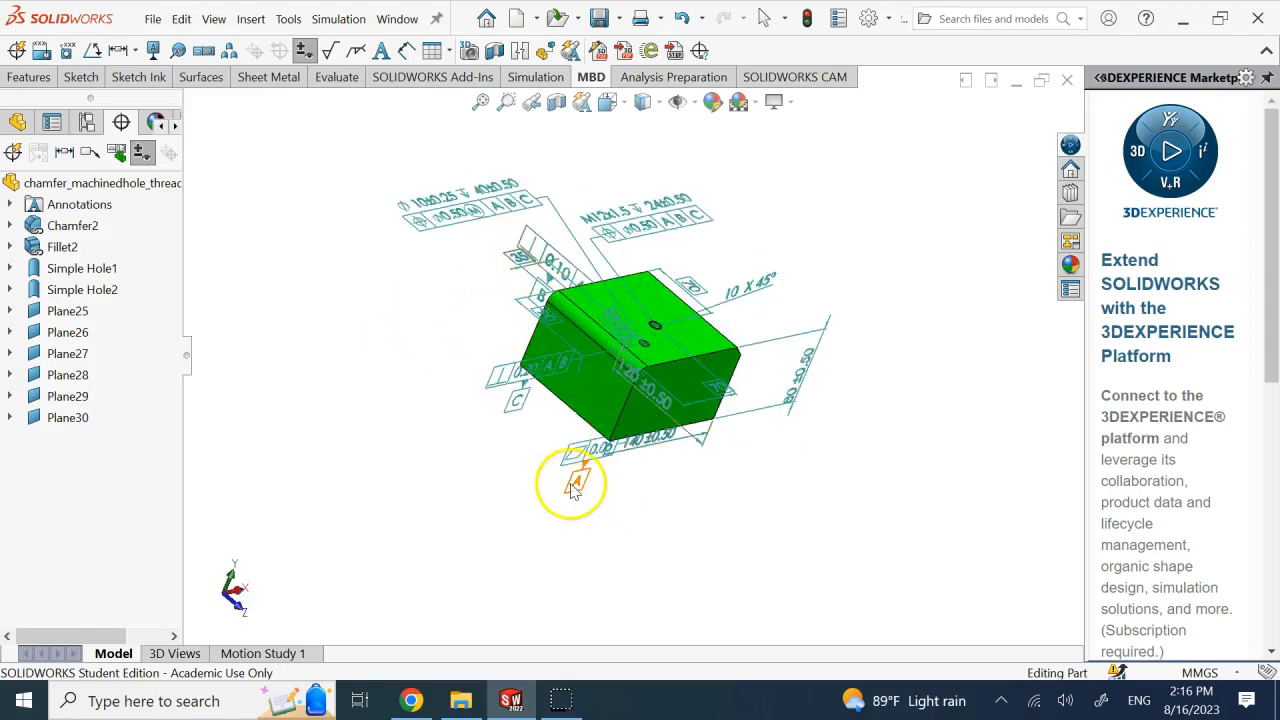
{"action": "key", "text": "Left"}
{"action": "key", "text": "Left"}
{"action": "left_click", "coordinate": [750, 532]}
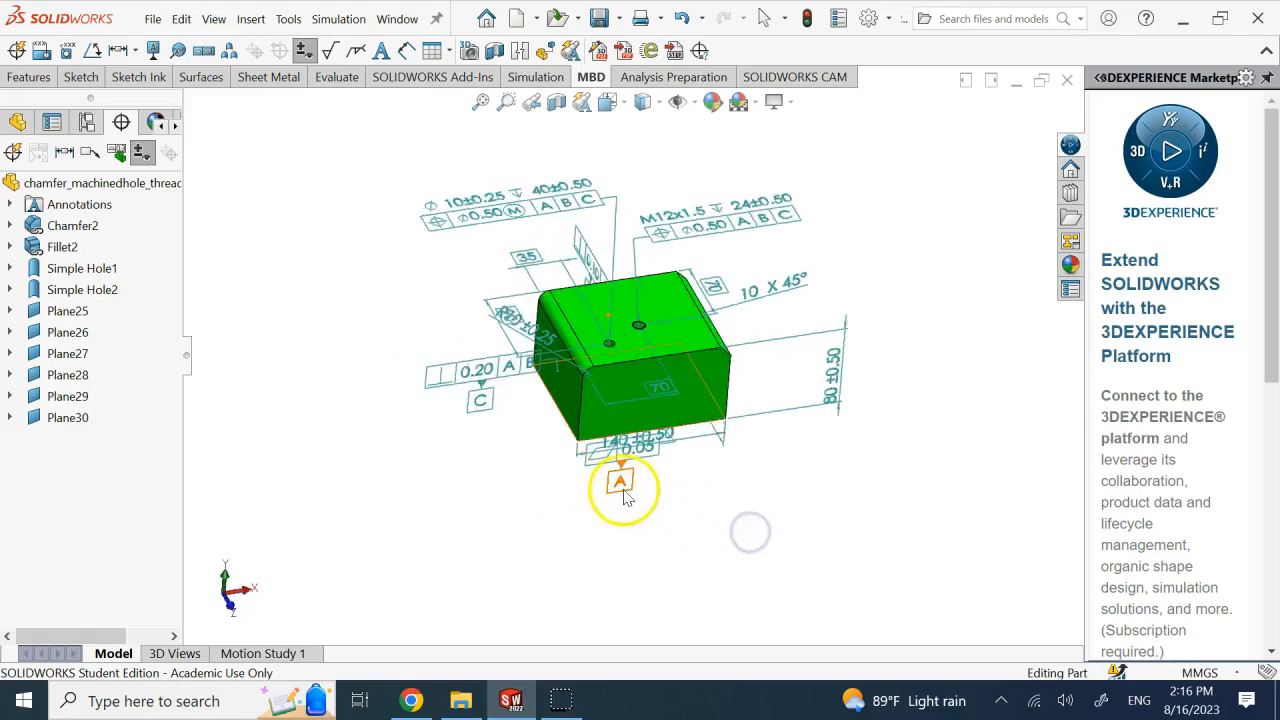
{"action": "key", "text": "Up"}
{"action": "left_click_drag", "start_coordinate": [828, 390], "coordinate": [757, 383]}
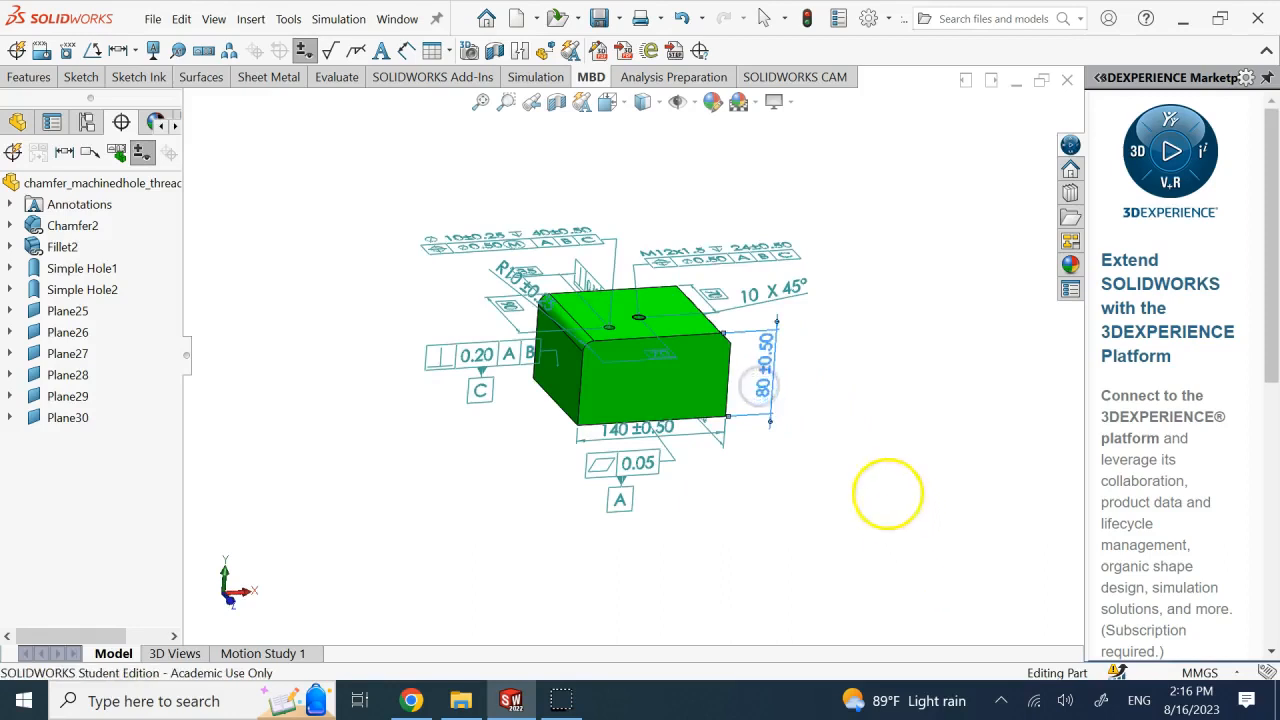
- Change the 10 mm hole's diameter tolerance to Bilateral with +0.20 mm and -0.15 mm
{"action": "left_click", "coordinate": [709, 108]}
{"action": "key", "text": "Right"}
{"action": "key", "text": "Right"}
{"action": "left_click", "coordinate": [831, 163]}
{"action": "key", "text": "Down"}
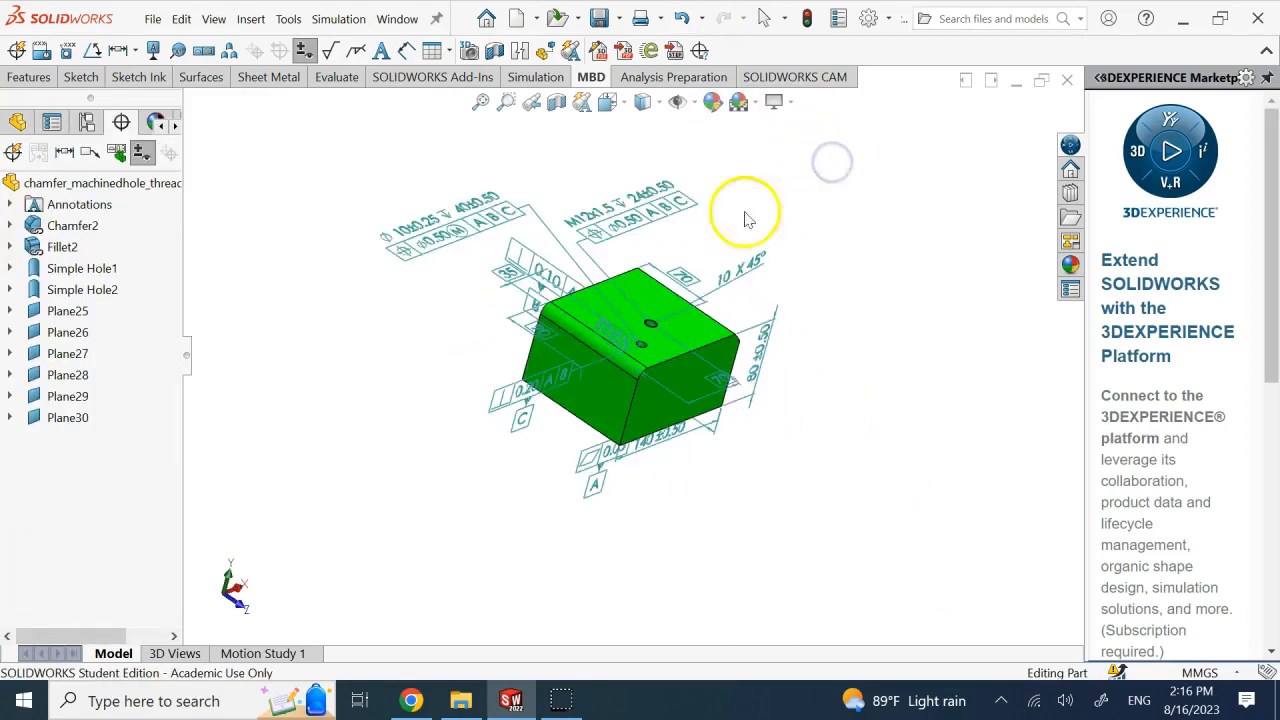
{"action": "scroll", "coordinate": [713, 236], "scroll_direction": "up", "scroll_amount": 1}
{"action": "scroll", "coordinate": [643, 240], "scroll_direction": "down", "scroll_amount": 2}
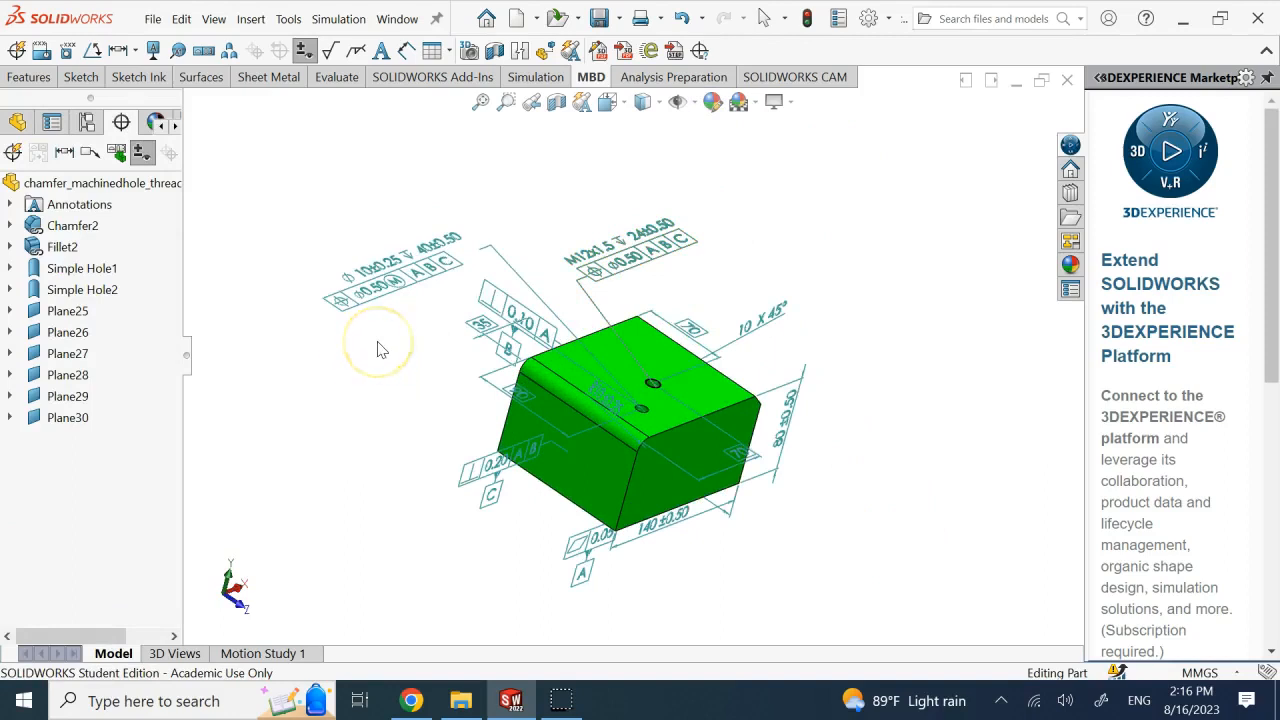
{"action": "left_click", "coordinate": [449, 242]}
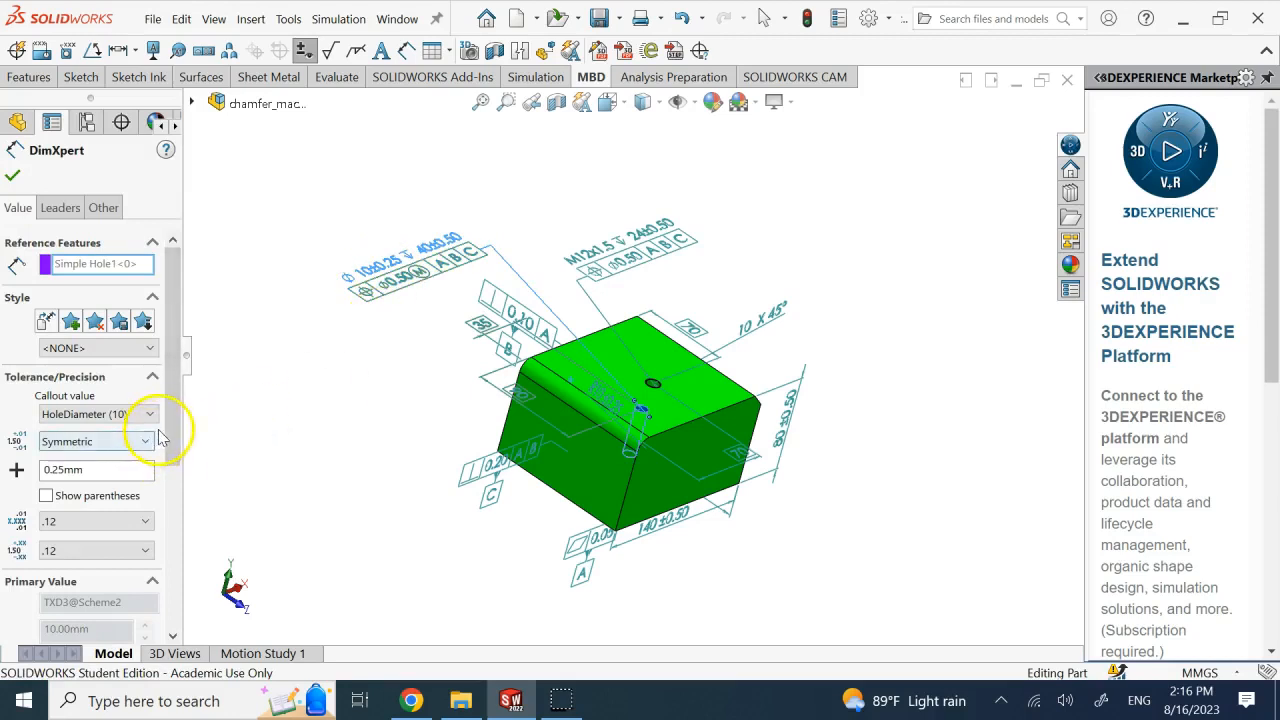
{"action": "left_click_drag", "start_coordinate": [171, 423], "coordinate": [173, 460]}
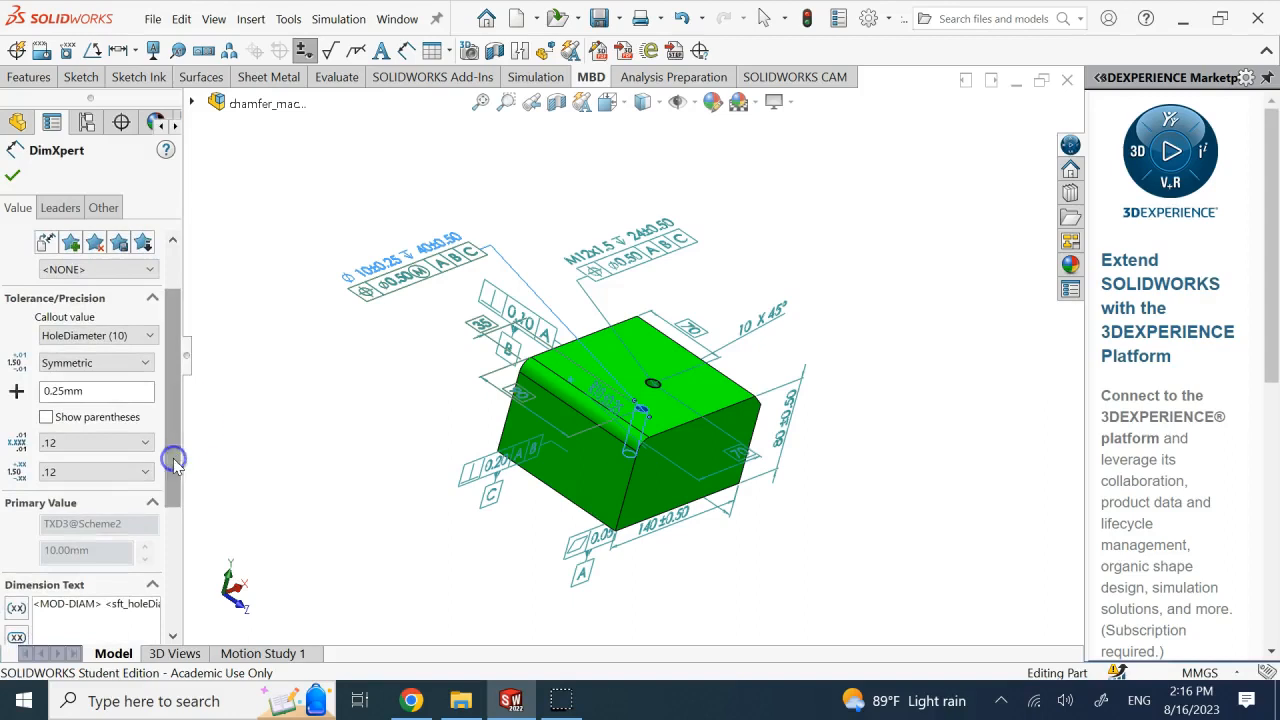
{"action": "left_click", "coordinate": [133, 365]}
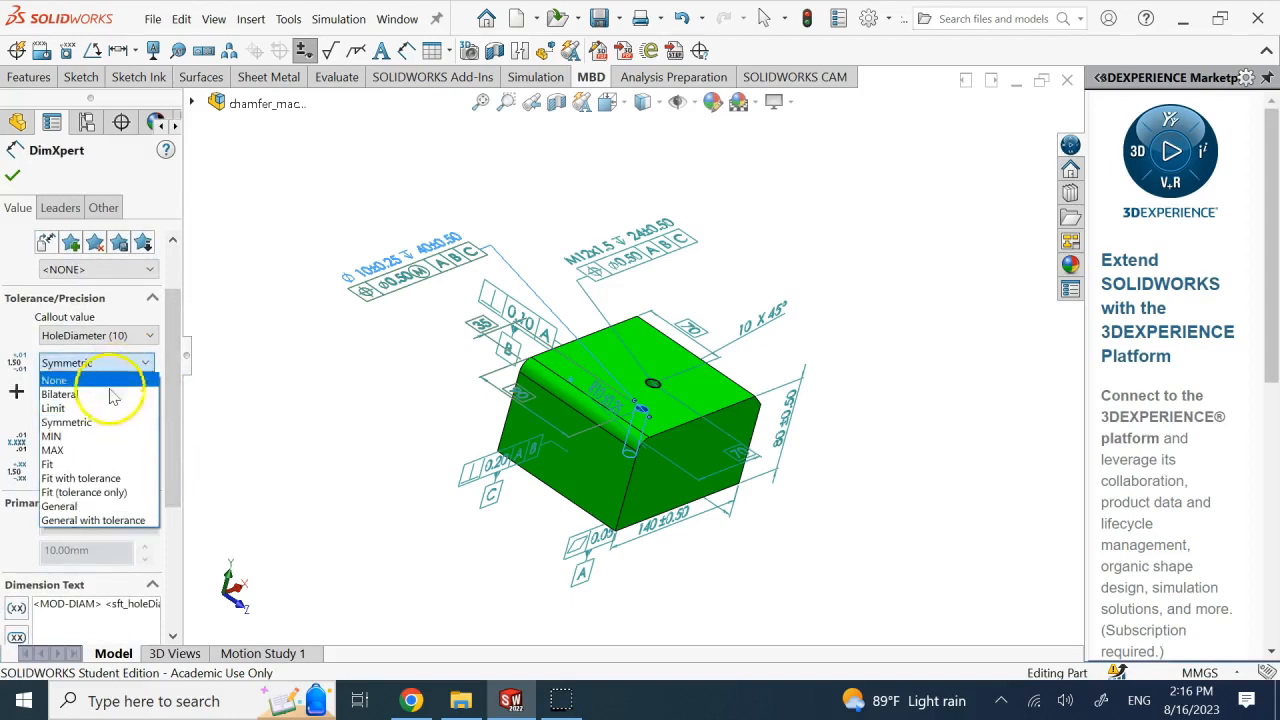
{"action": "left_click", "coordinate": [103, 396]}
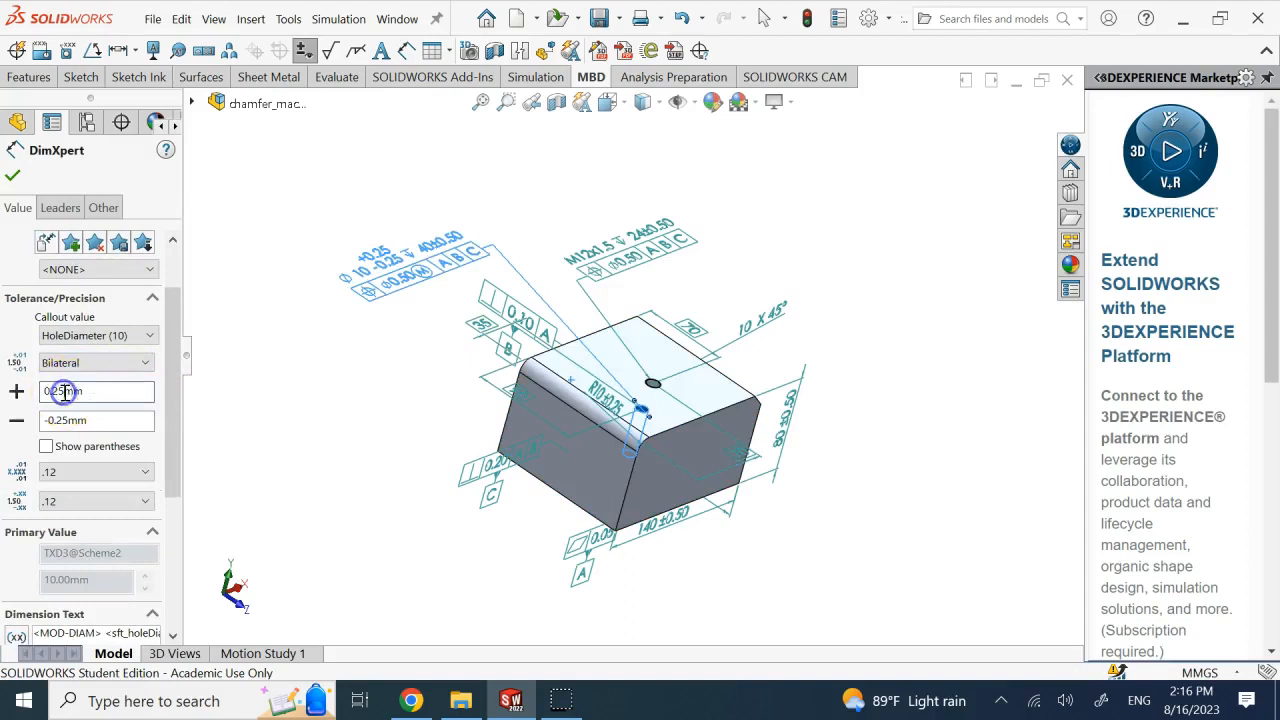
{"action": "left_click", "coordinate": [63, 421]}
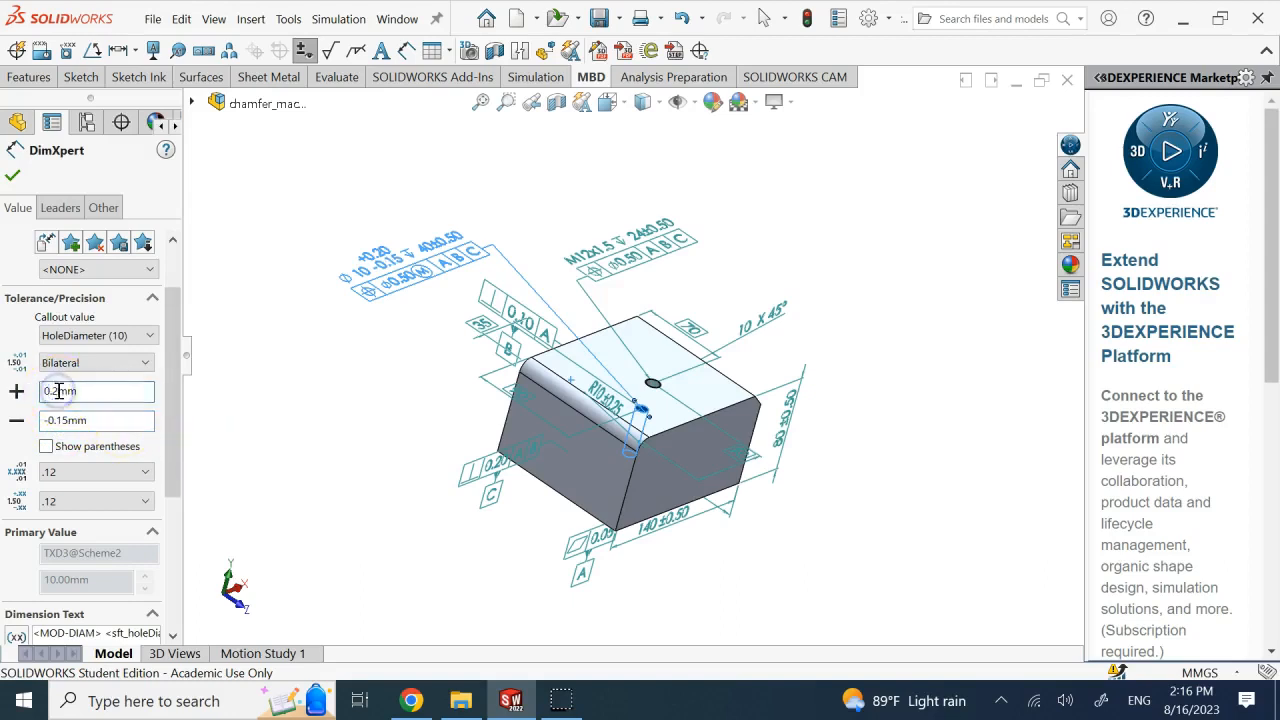
{"action": "left_click", "coordinate": [389, 437]}
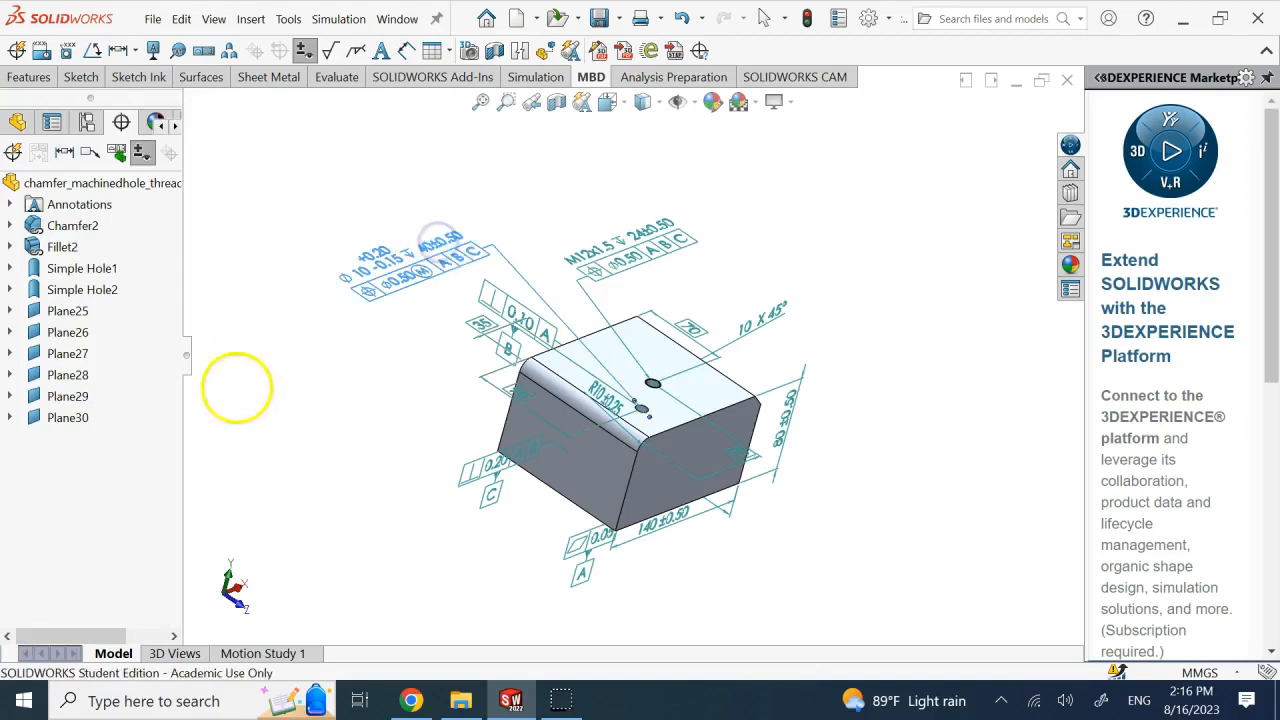
- Review the tolerance and dimension text settings of the 10 mm hole callout
{"action": "left_click_drag", "start_coordinate": [168, 374], "coordinate": [177, 575]}
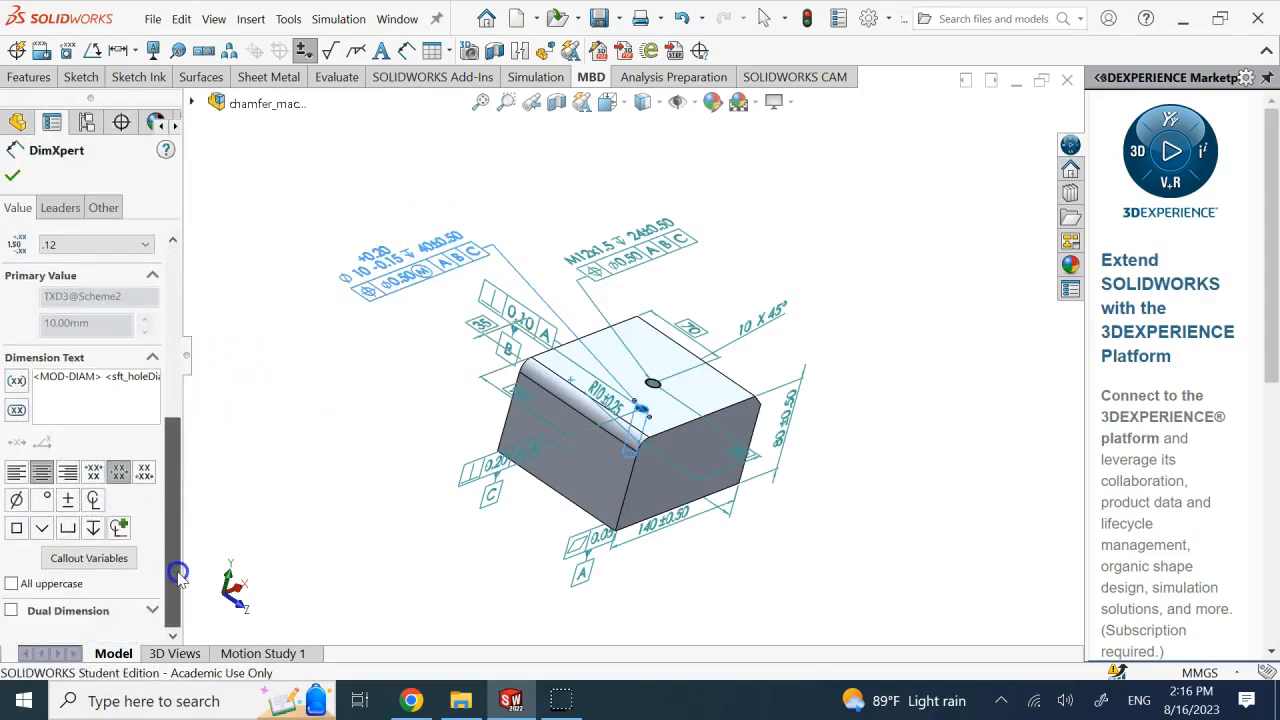
{"action": "left_click_drag", "start_coordinate": [180, 572], "coordinate": [201, 349]}
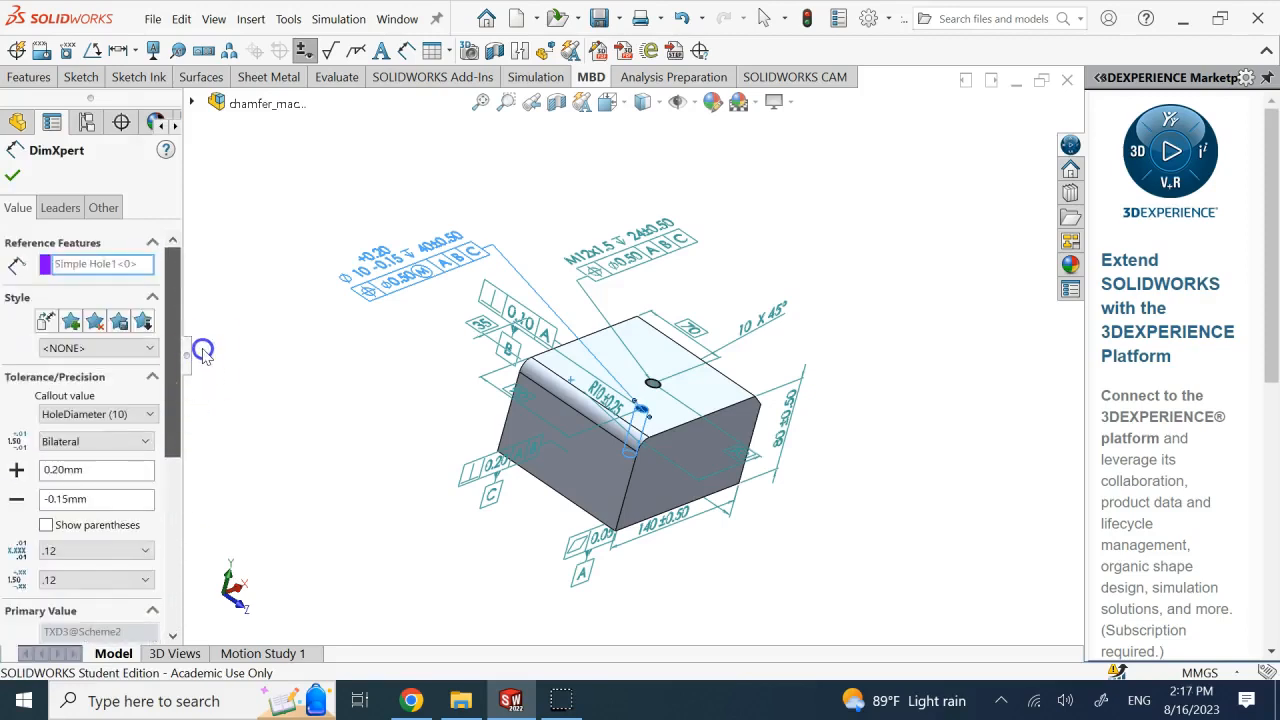
{"action": "left_click", "coordinate": [12, 175]}
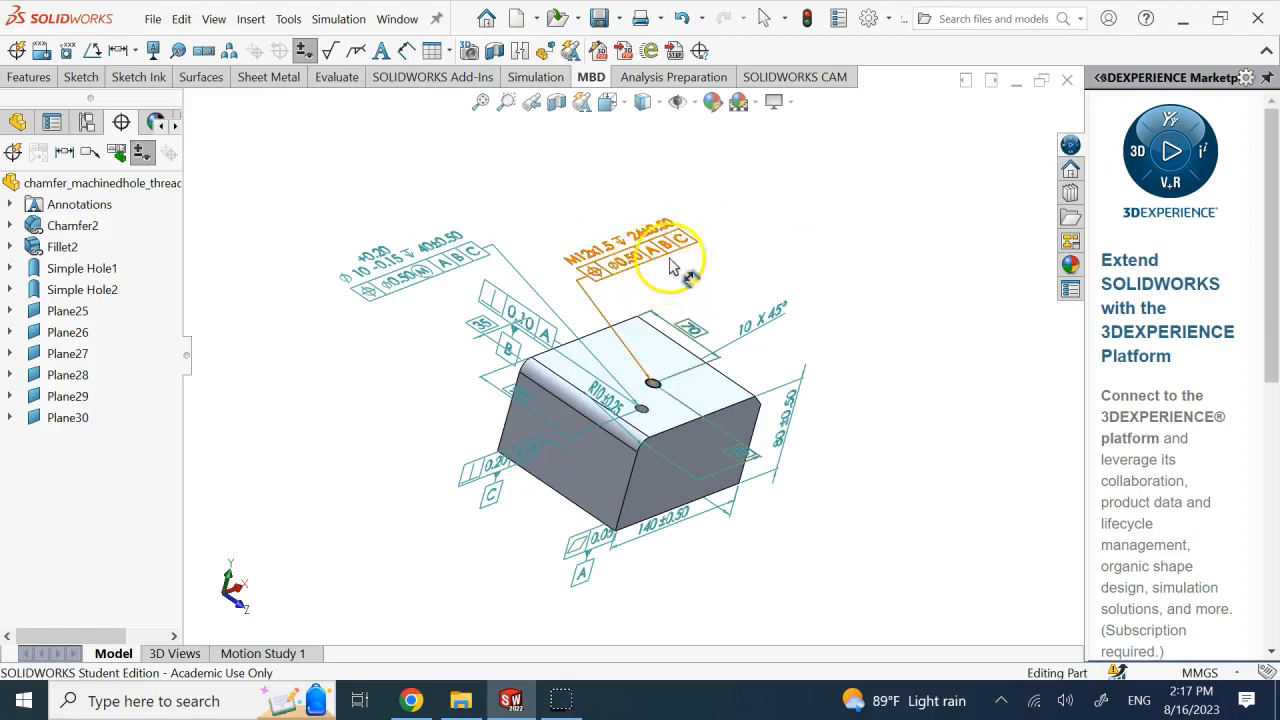
- Set the position tolerance in the 10 mm hole's feature control frame to 0.20
{"action": "left_click", "coordinate": [408, 283]}
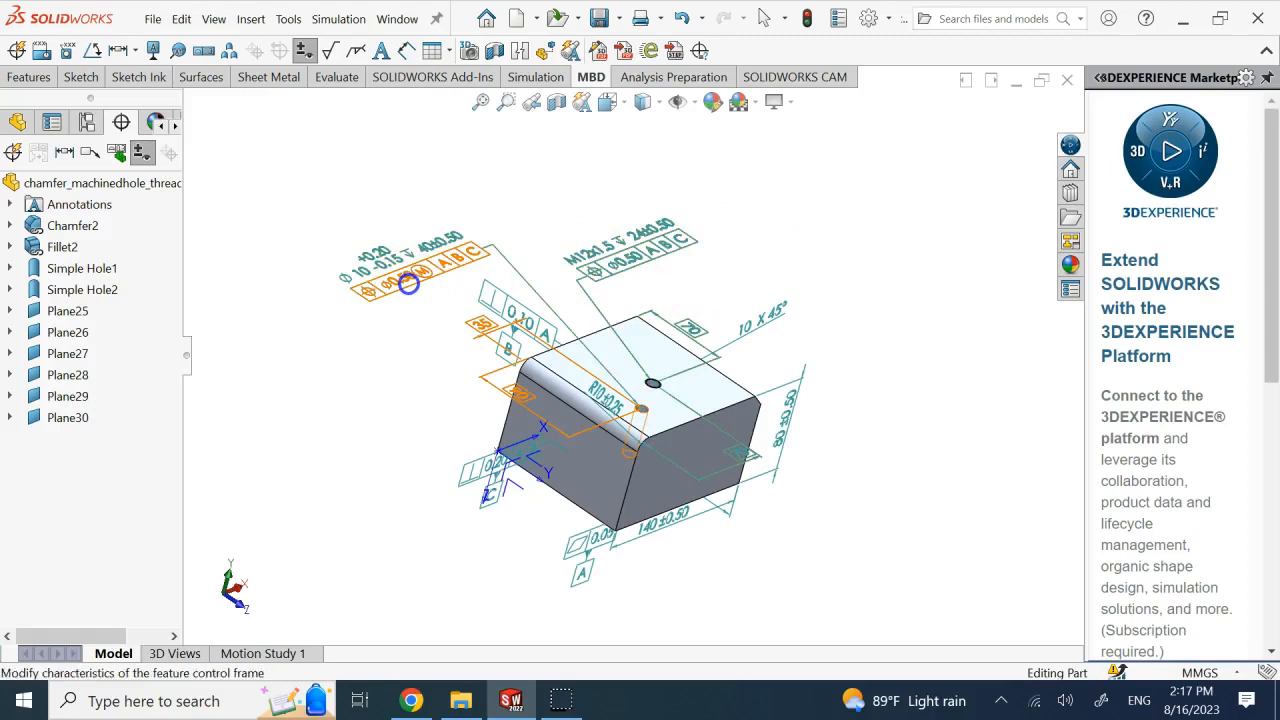
{"action": "left_click_drag", "start_coordinate": [172, 371], "coordinate": [193, 541]}
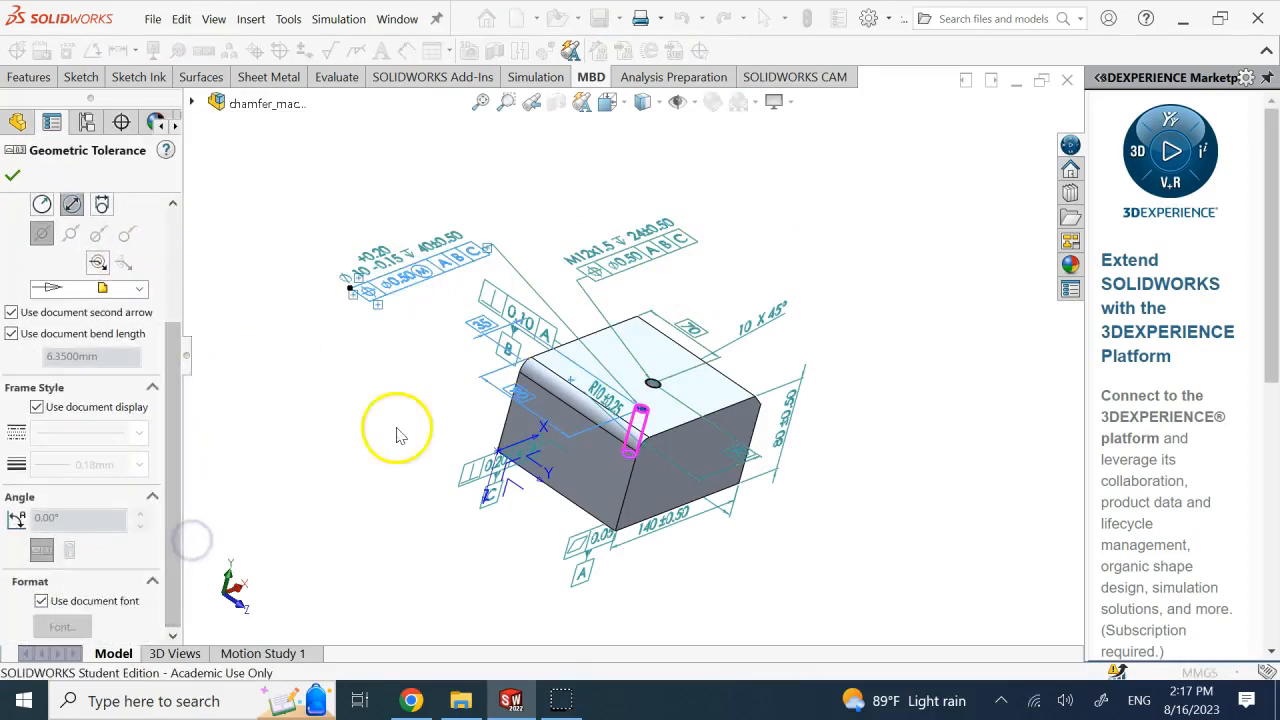
{"action": "double_click", "coordinate": [418, 284]}
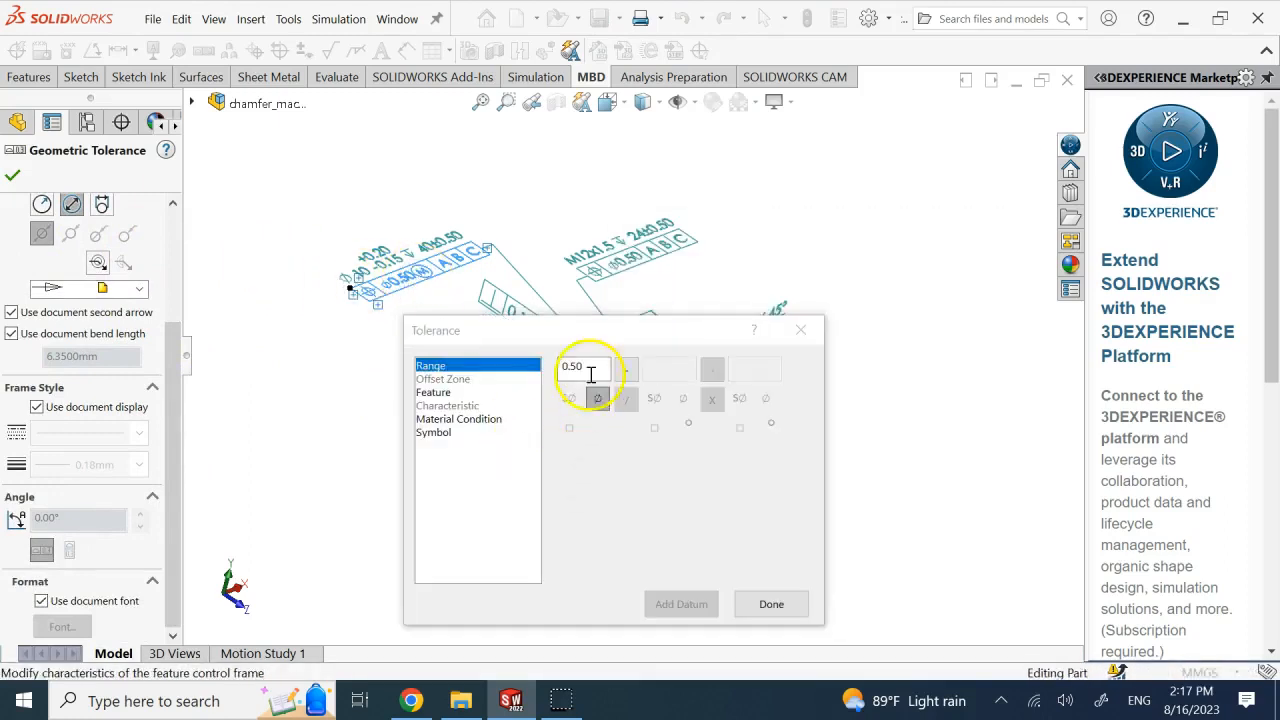
{"action": "double_click", "coordinate": [575, 366]}
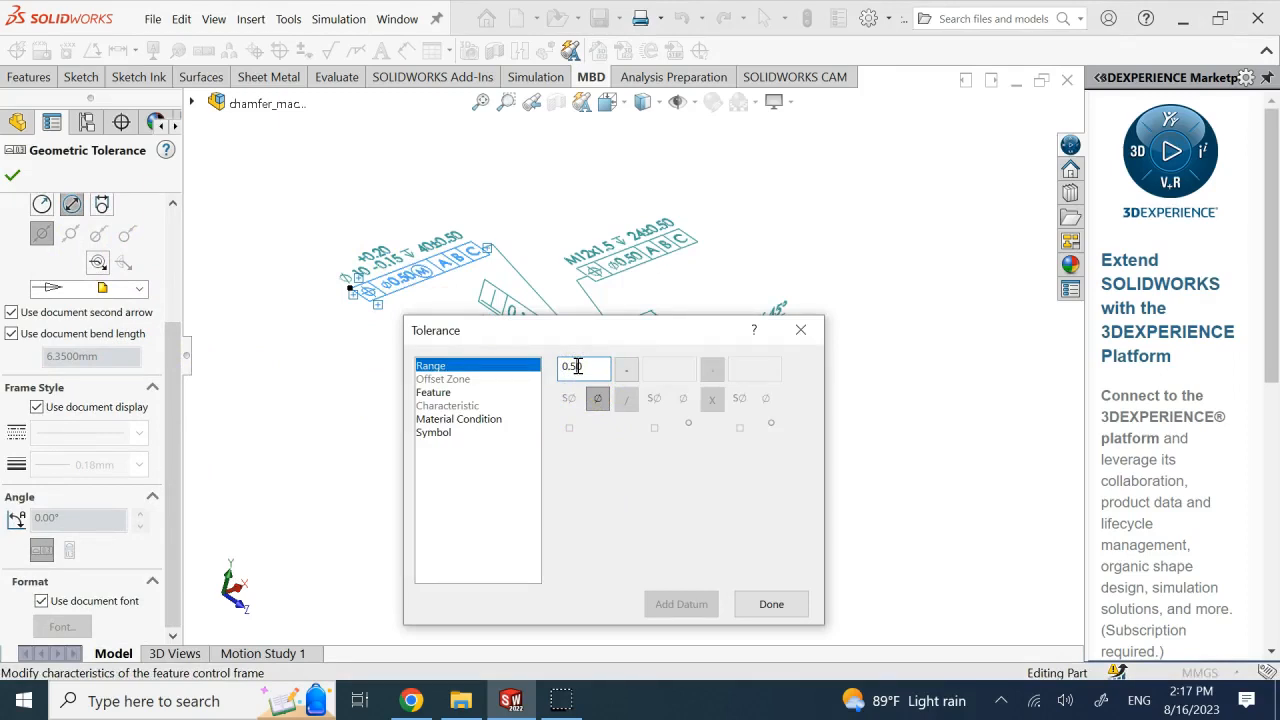
{"action": "type", "text": "0.20"}
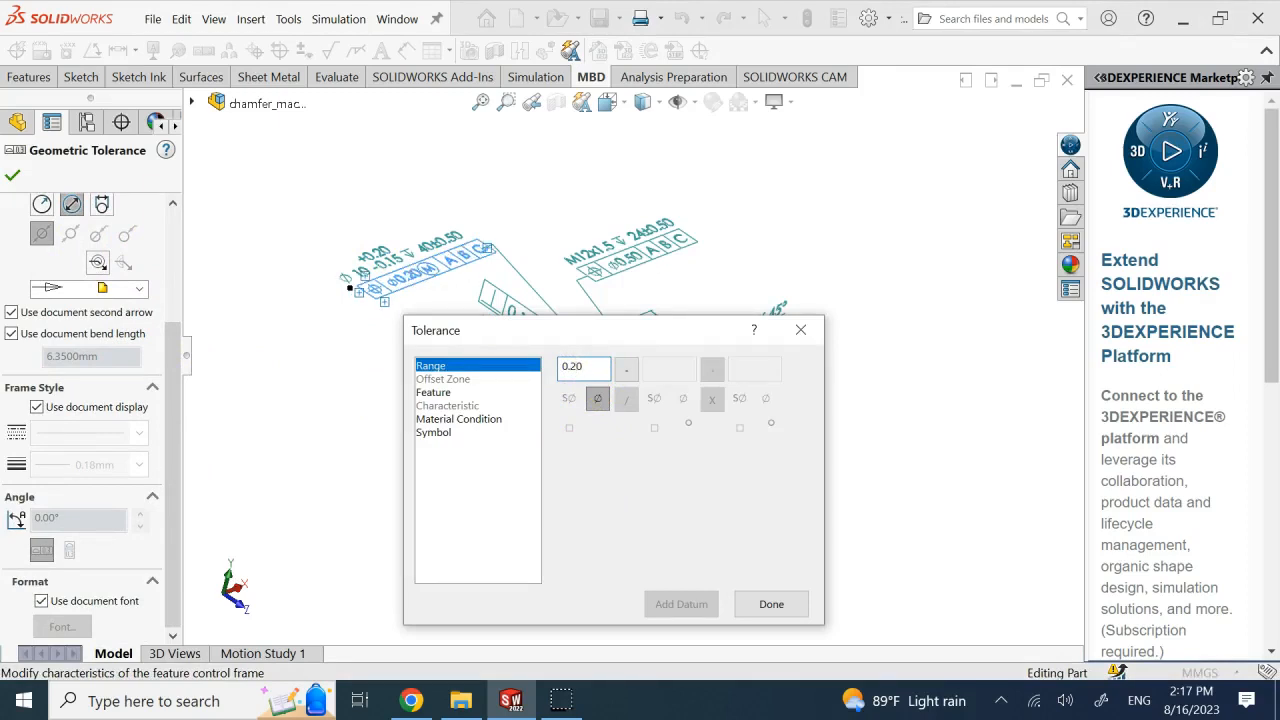
{"action": "left_click", "coordinate": [759, 610]}
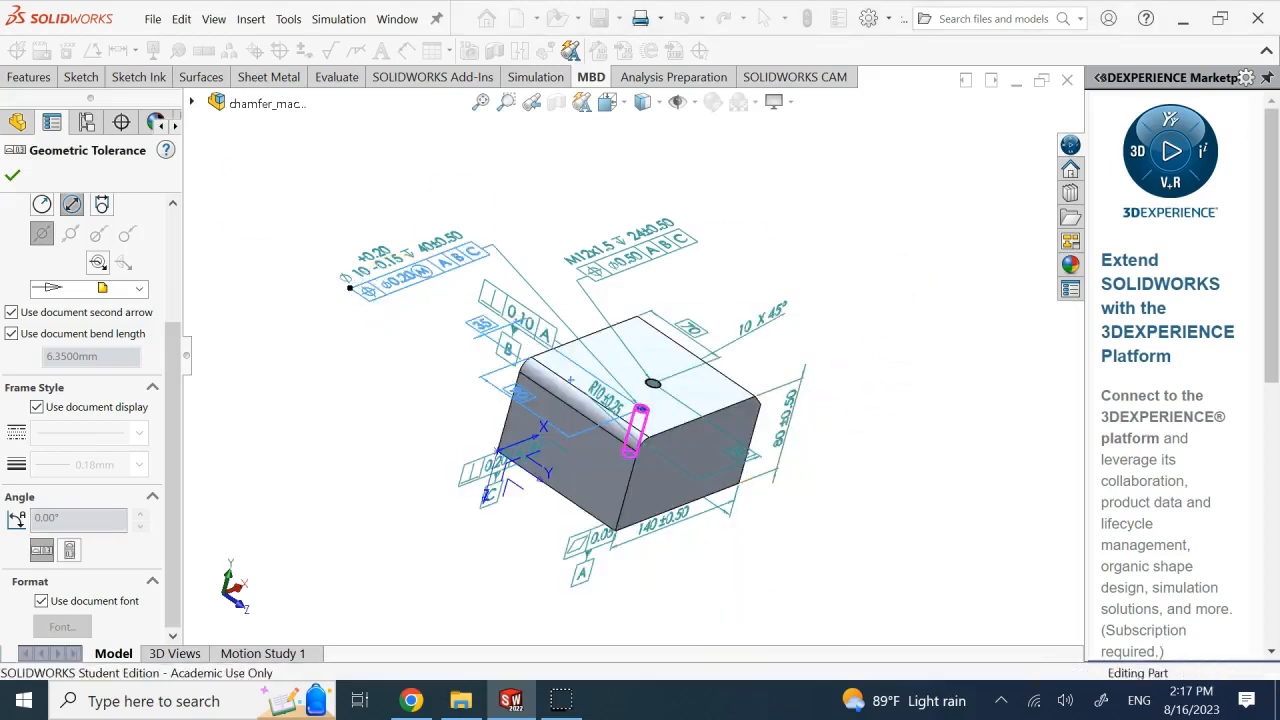
{"action": "left_click", "coordinate": [22, 176]}
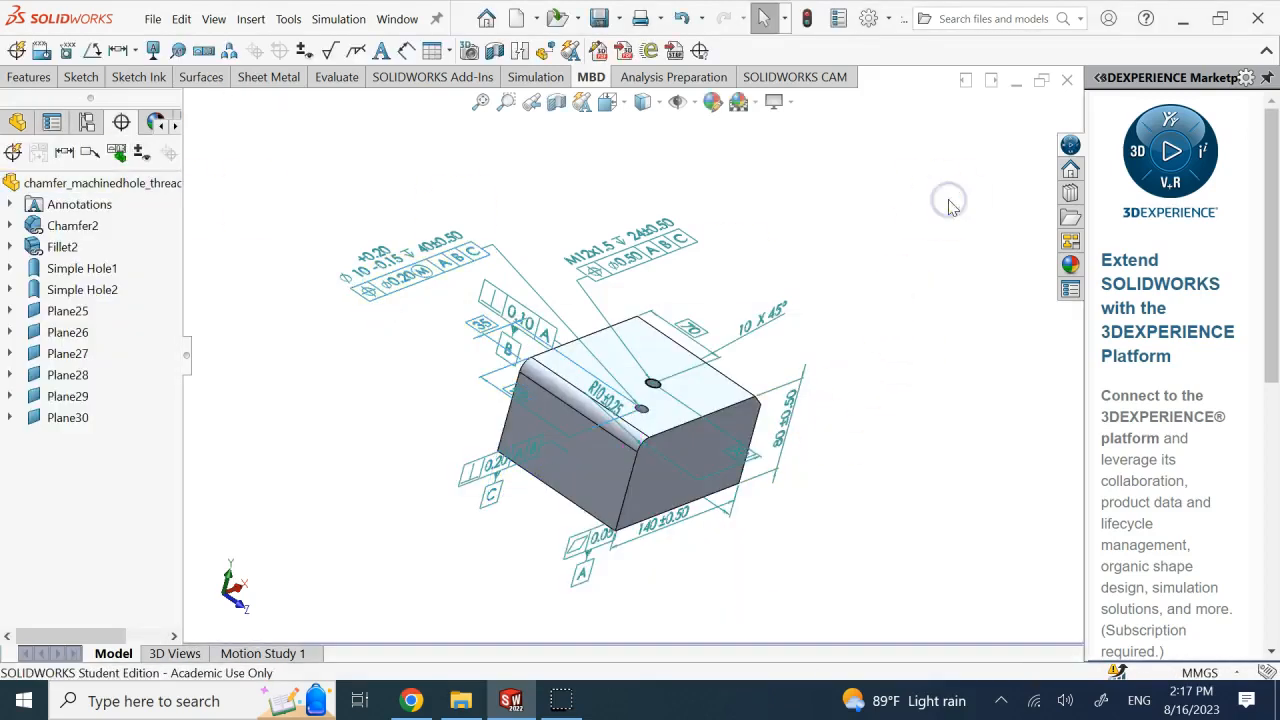
- Examine the R10 fillet dimension and the surrounding annotations from the fillet side of the block
{"action": "scroll", "coordinate": [617, 421], "scroll_direction": "down", "scroll_amount": 2}
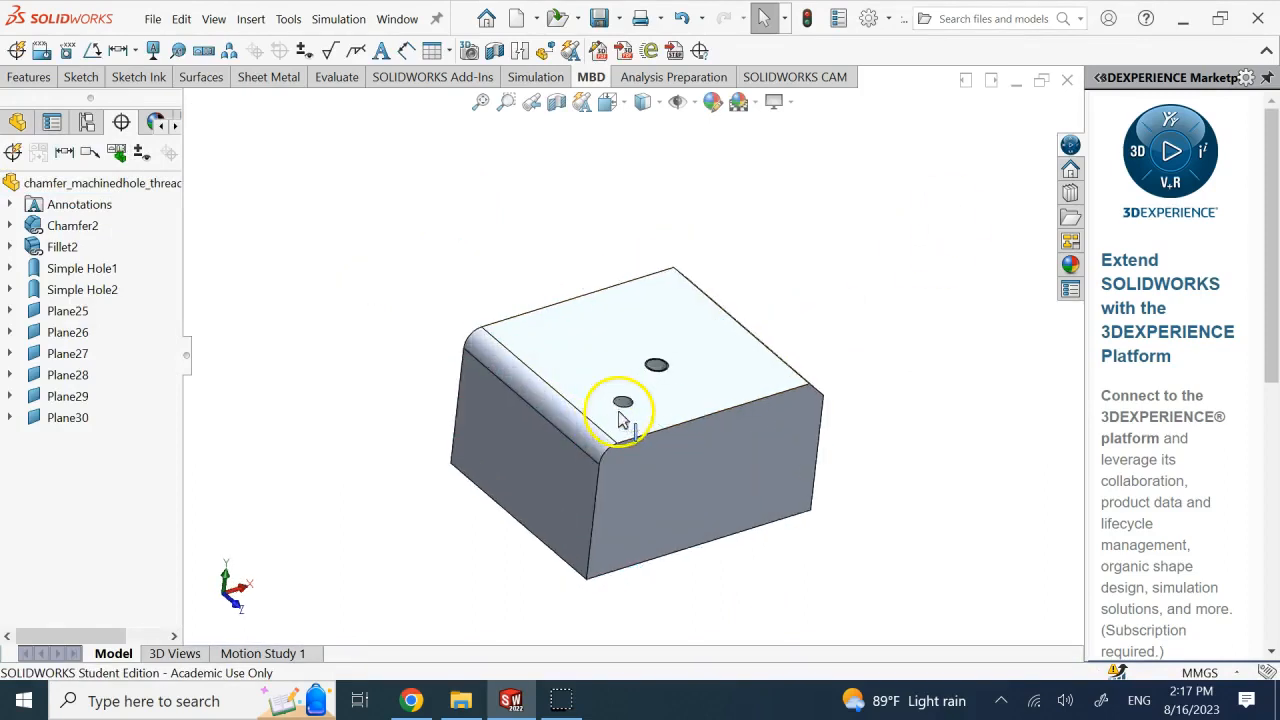
{"action": "left_click", "coordinate": [505, 372]}
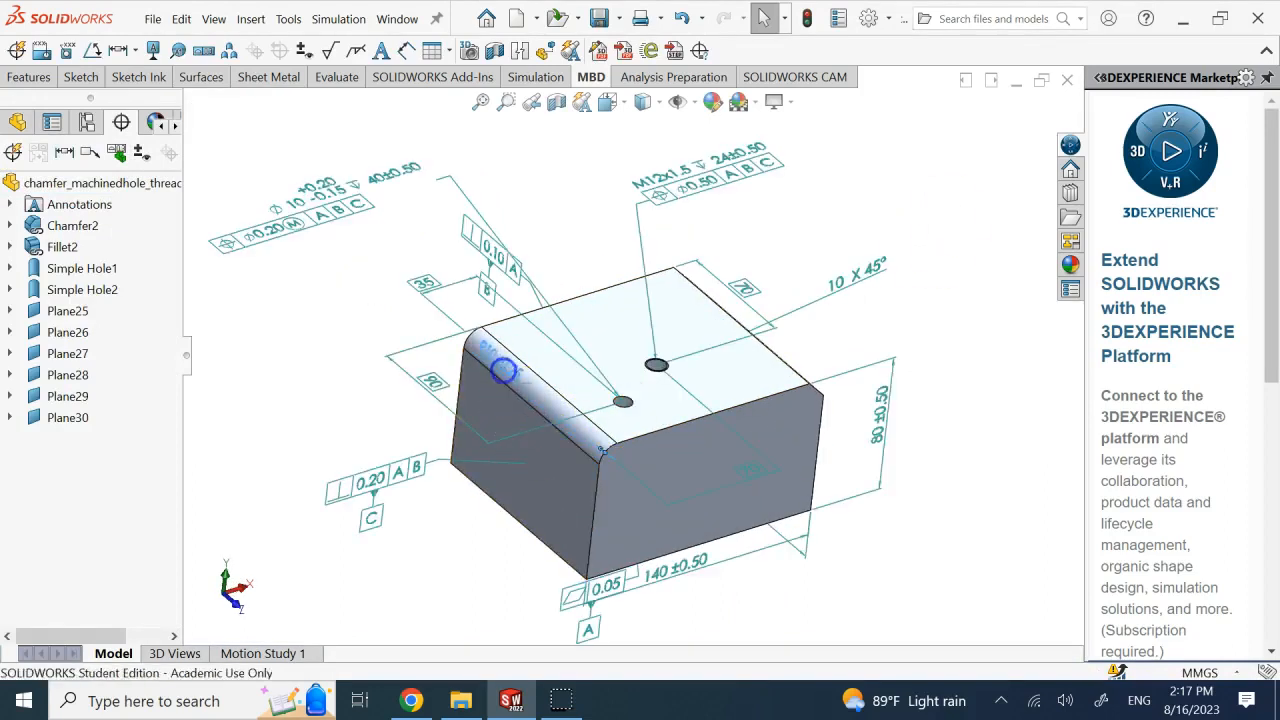
{"action": "left_click", "coordinate": [1047, 579]}
{"action": "scroll", "coordinate": [1047, 580], "scroll_direction": "up", "scroll_amount": 2}
{"action": "key", "text": "Right"}
{"action": "key", "text": "Right"}
{"action": "key", "text": "Right"}
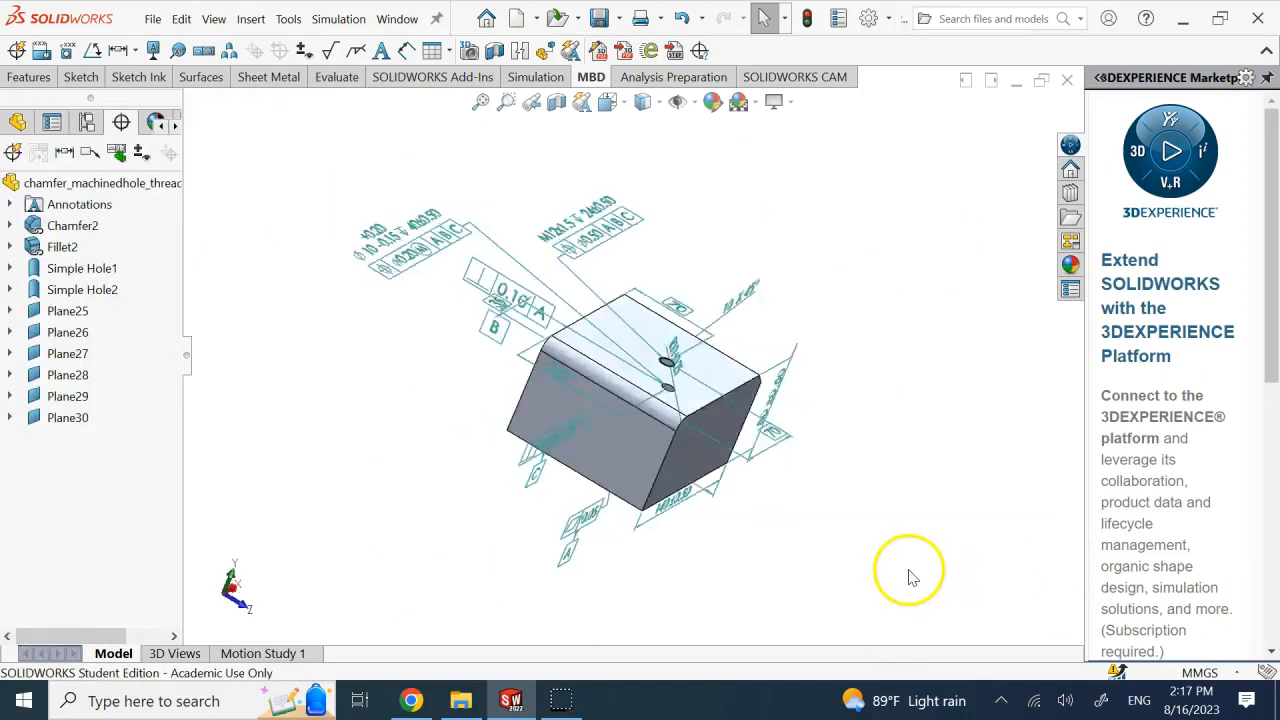
- Examine the hole callouts, basic dimensions and datum annotations from several sides of the block
{"action": "key", "text": "Right"}
{"action": "key", "text": "Right"}
{"action": "key", "text": "Right"}
{"action": "key", "text": "Left"}
{"action": "key", "text": "Left"}
{"action": "key", "text": "Left"}
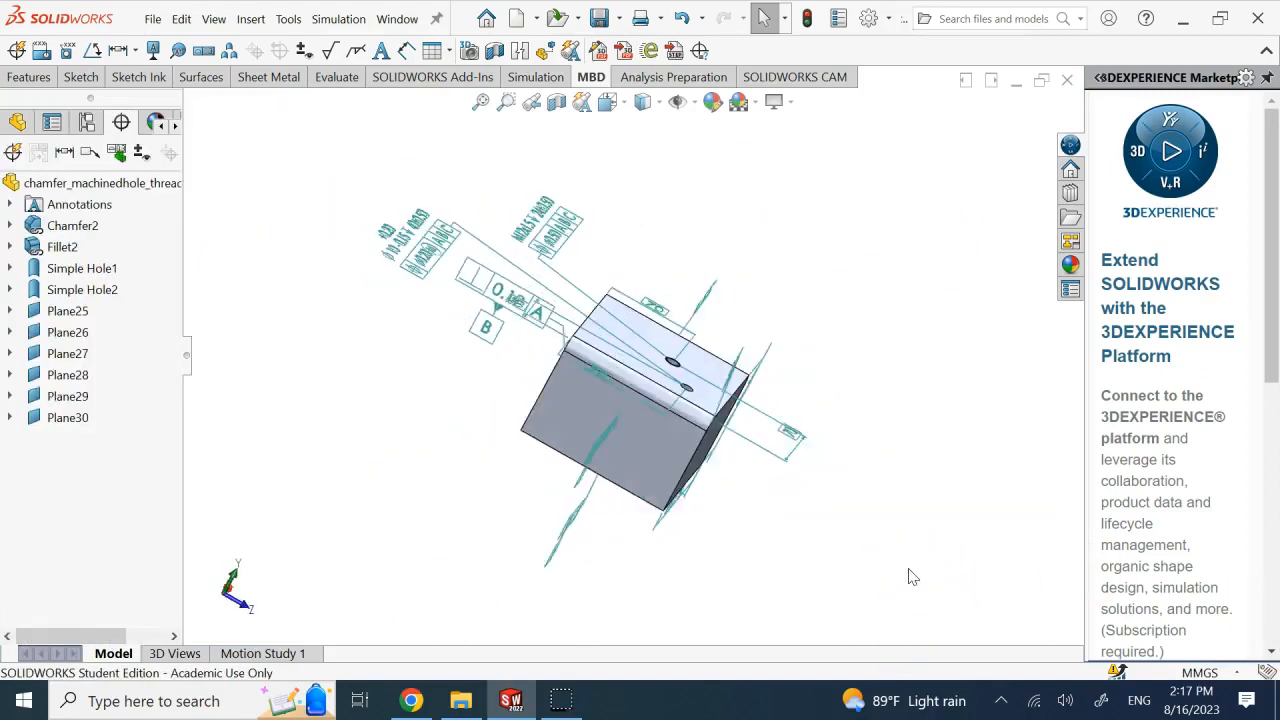
{"action": "key", "text": "Down"}
{"action": "key", "text": "Down"}
{"action": "key", "text": "Up"}
{"action": "key", "text": "Up"}
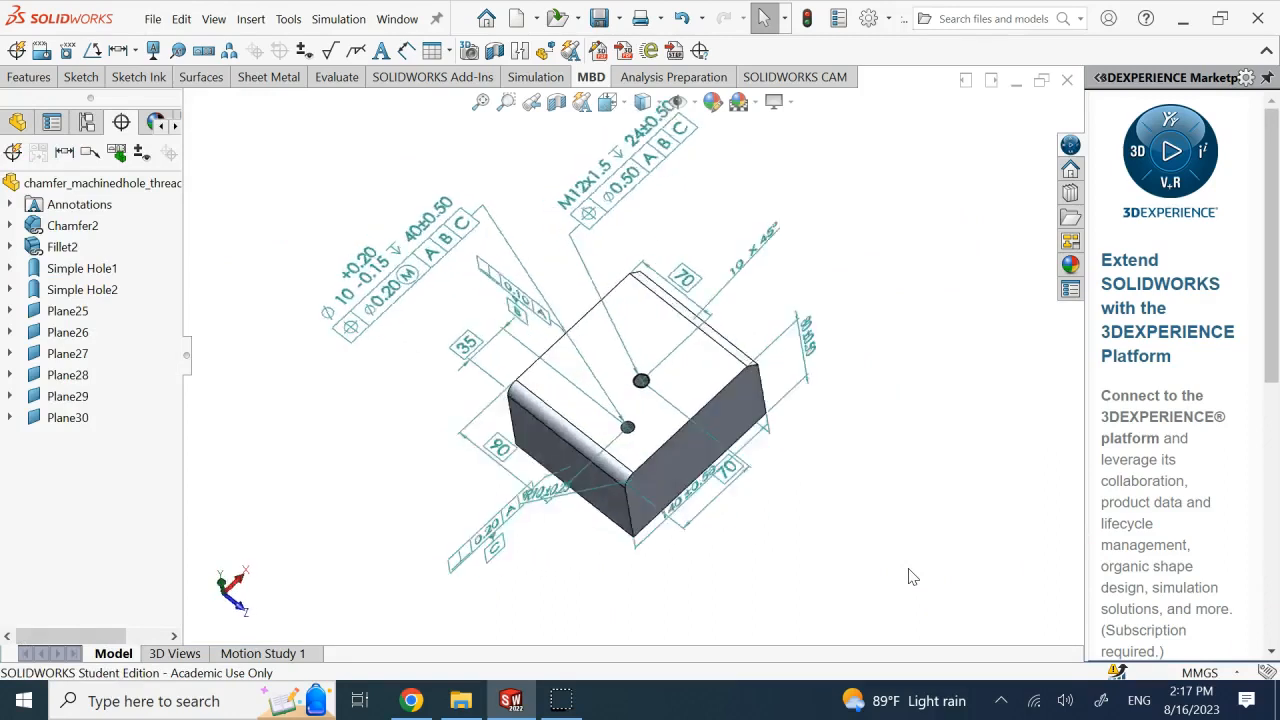
{"action": "key", "text": "Right"}
{"action": "key", "text": "Right"}
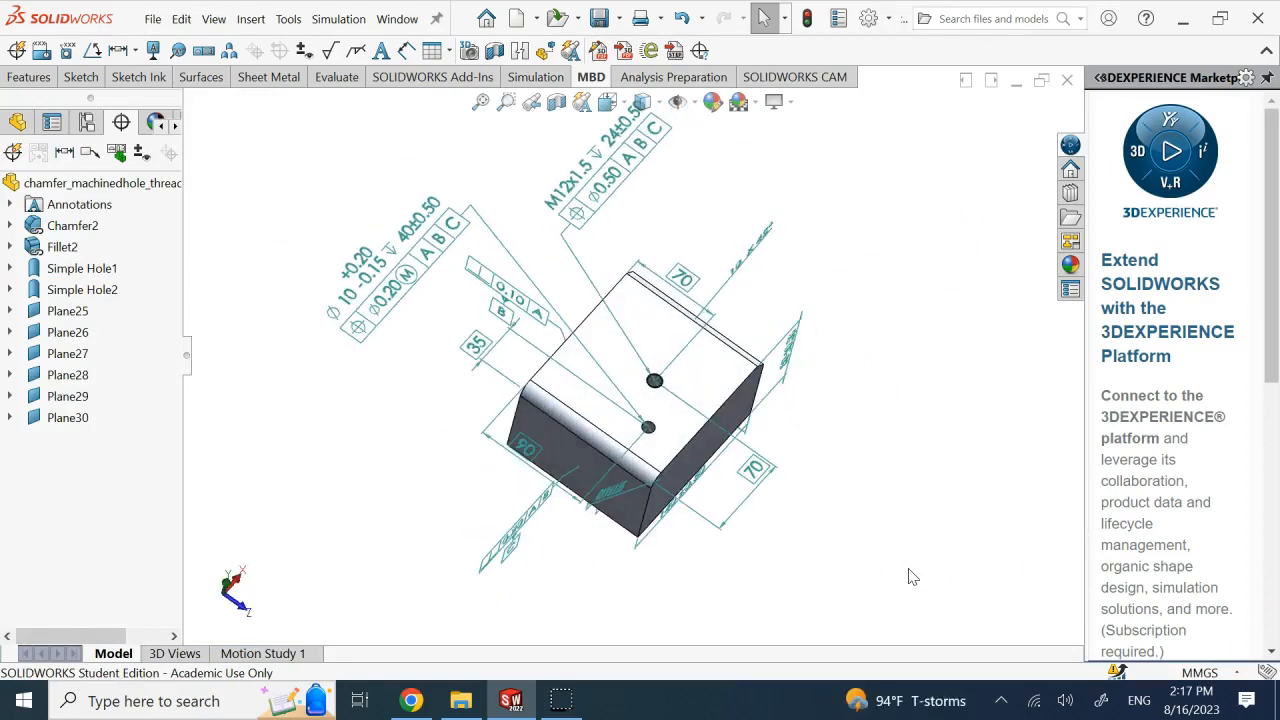
{"action": "key", "text": "Up"}
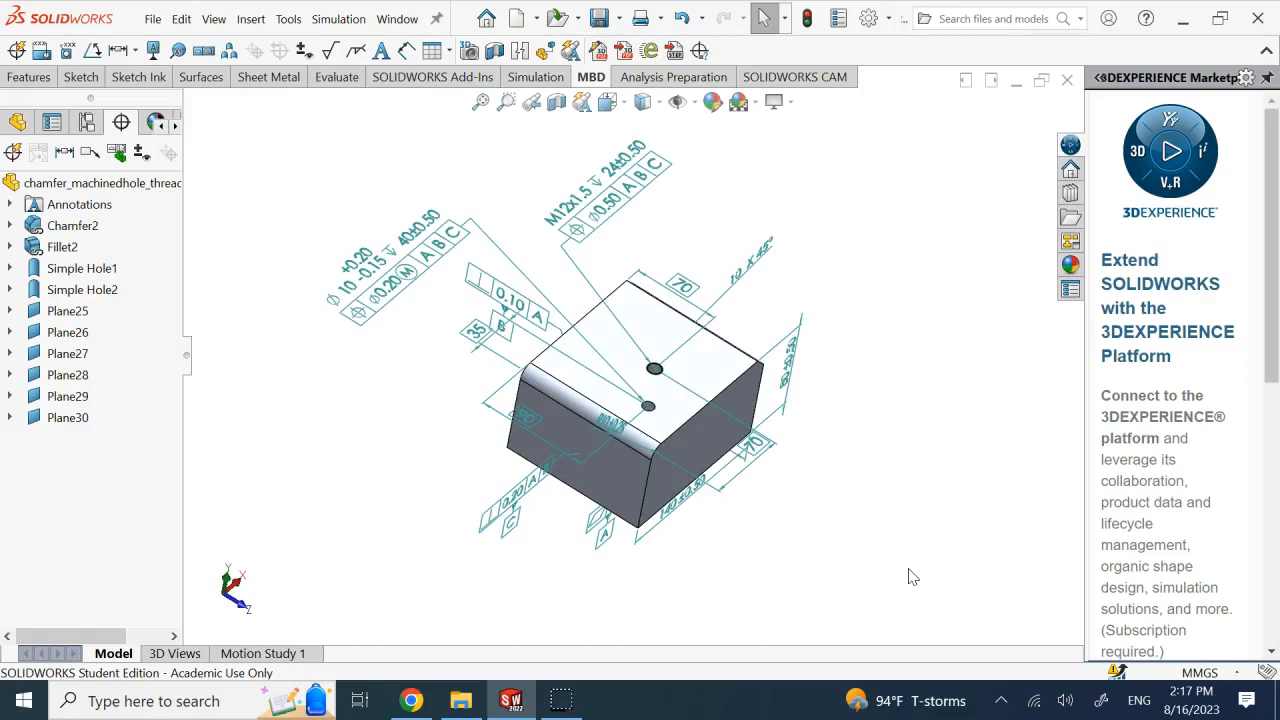
{"action": "key", "text": "Left"}
{"action": "key", "text": "Left"}
{"action": "key", "text": "Left"}
{"action": "key", "text": "Left"}
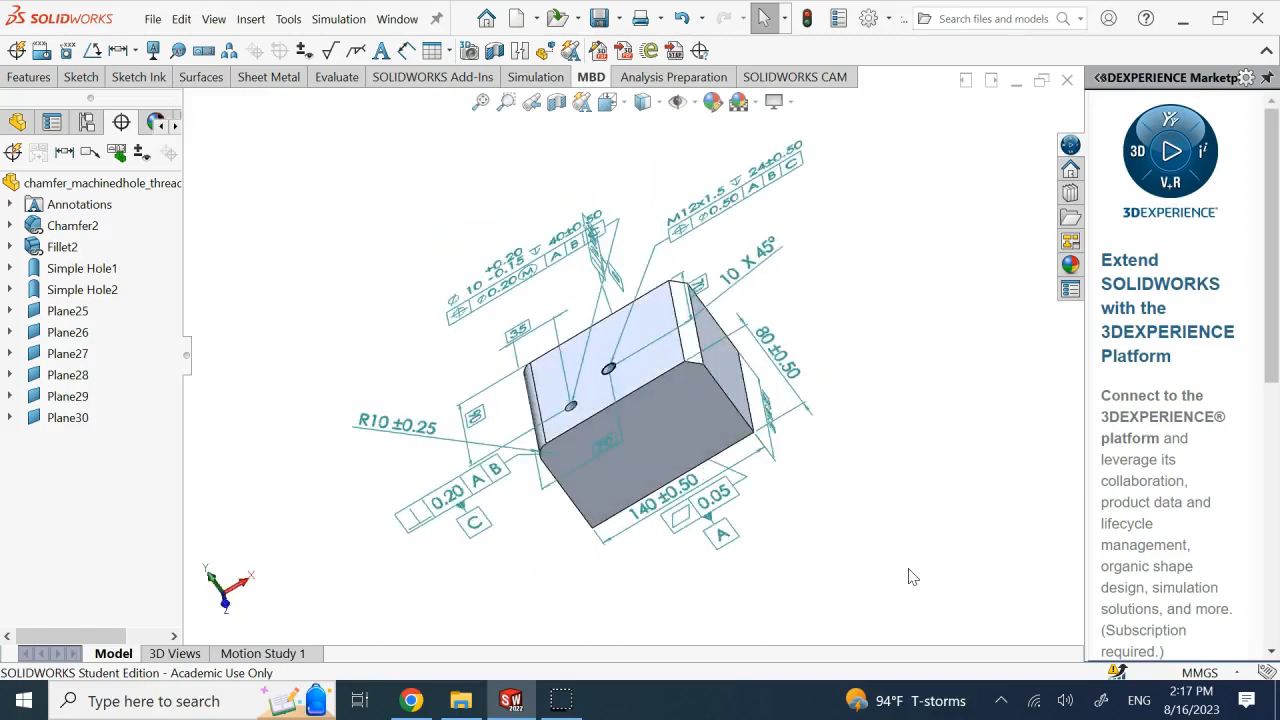
{"action": "key", "text": "Right"}
{"action": "key", "text": "Right"}
{"action": "key", "text": "Right"}
{"action": "key", "text": "Right"}
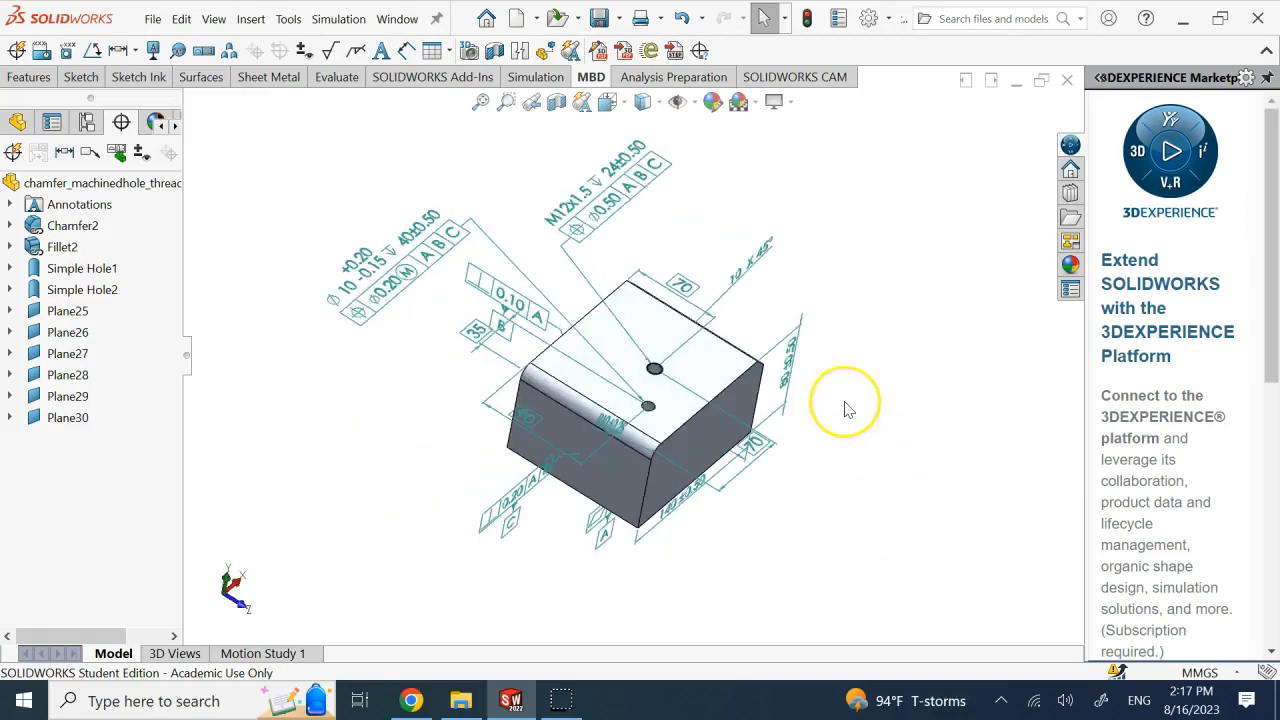
- Move the 10 X 45° chamfer dimension farther out from the chamfered edge of the block
{"action": "key", "text": "Left"}
{"action": "key", "text": "Left"}
{"action": "key", "text": "Left"}
{"action": "left_click_drag", "start_coordinate": [797, 279], "coordinate": [850, 311]}
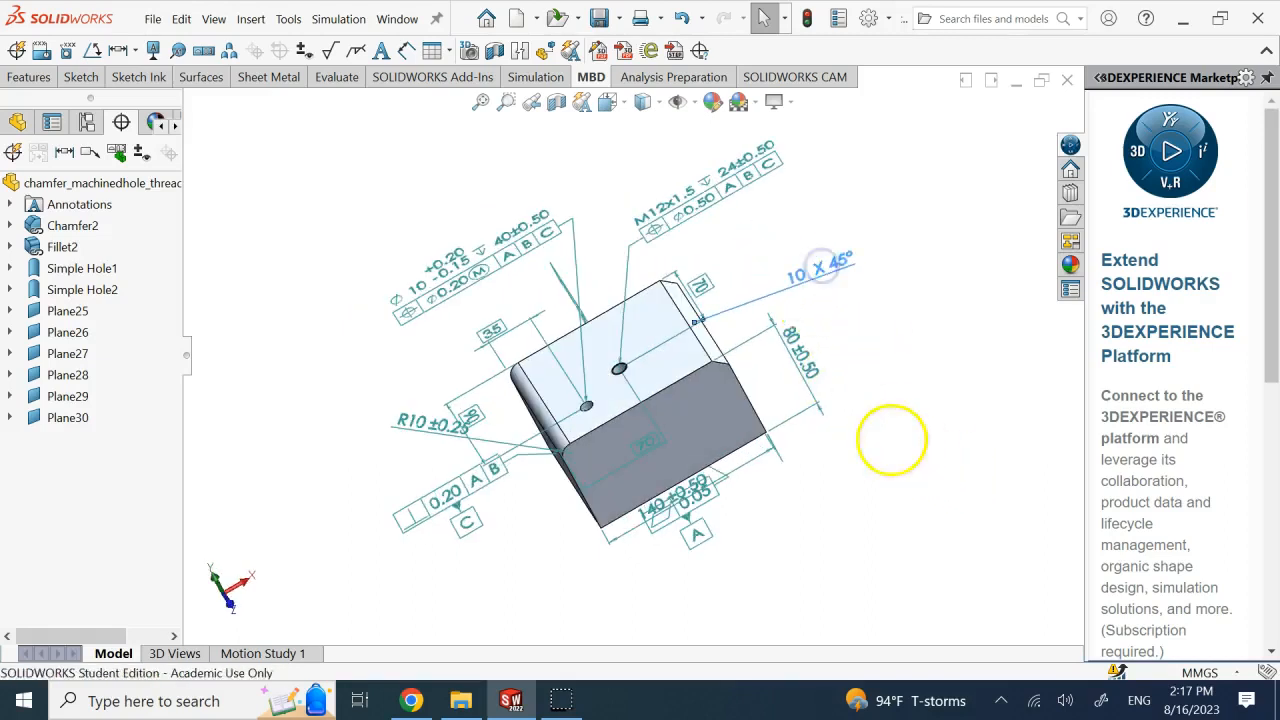
{"action": "left_click", "coordinate": [916, 438]}
- Inspect the size dimensions, datums and hole callouts all around the block, ending in an enlarged isometric view
{"action": "key", "text": "Right"}
{"action": "key", "text": "Right"}
{"action": "key", "text": "Right"}
{"action": "key", "text": "Right"}
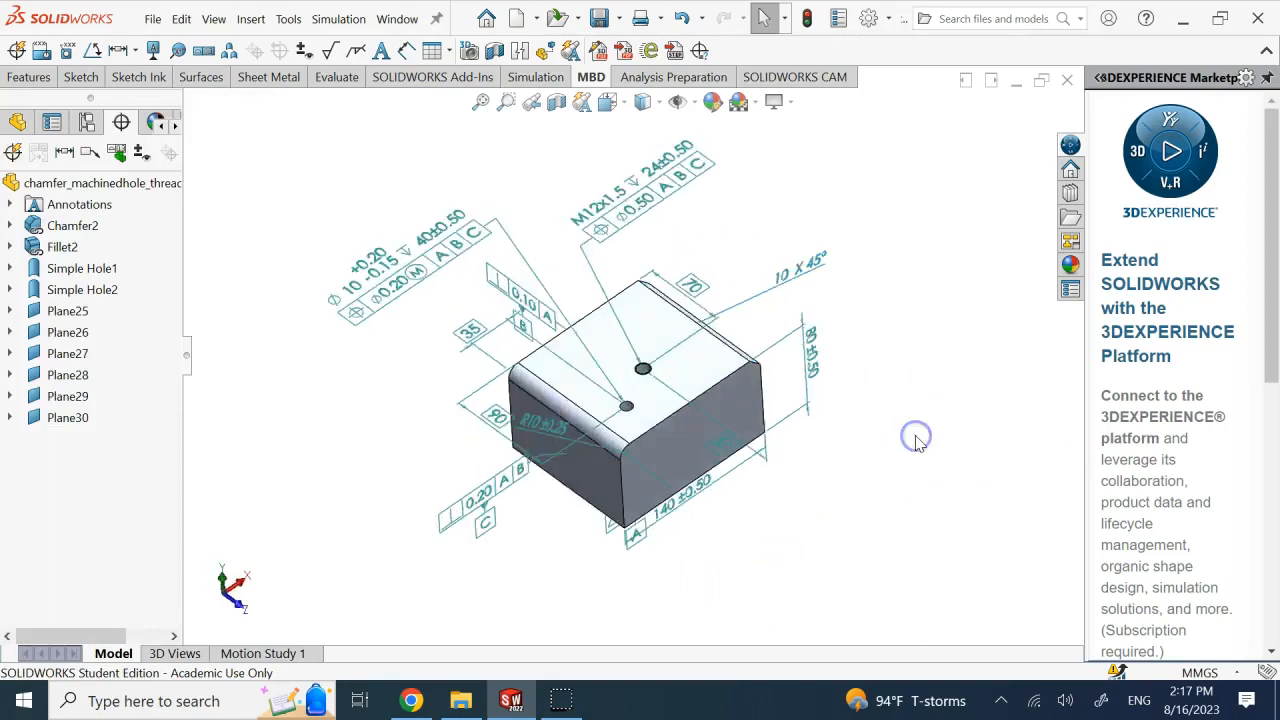
{"action": "key", "text": "Up"}
{"action": "key", "text": "Up"}
{"action": "key", "text": "Up"}
{"action": "key", "text": "Right"}
{"action": "key", "text": "Right"}
{"action": "key", "text": "Right"}
{"action": "key", "text": "Right"}
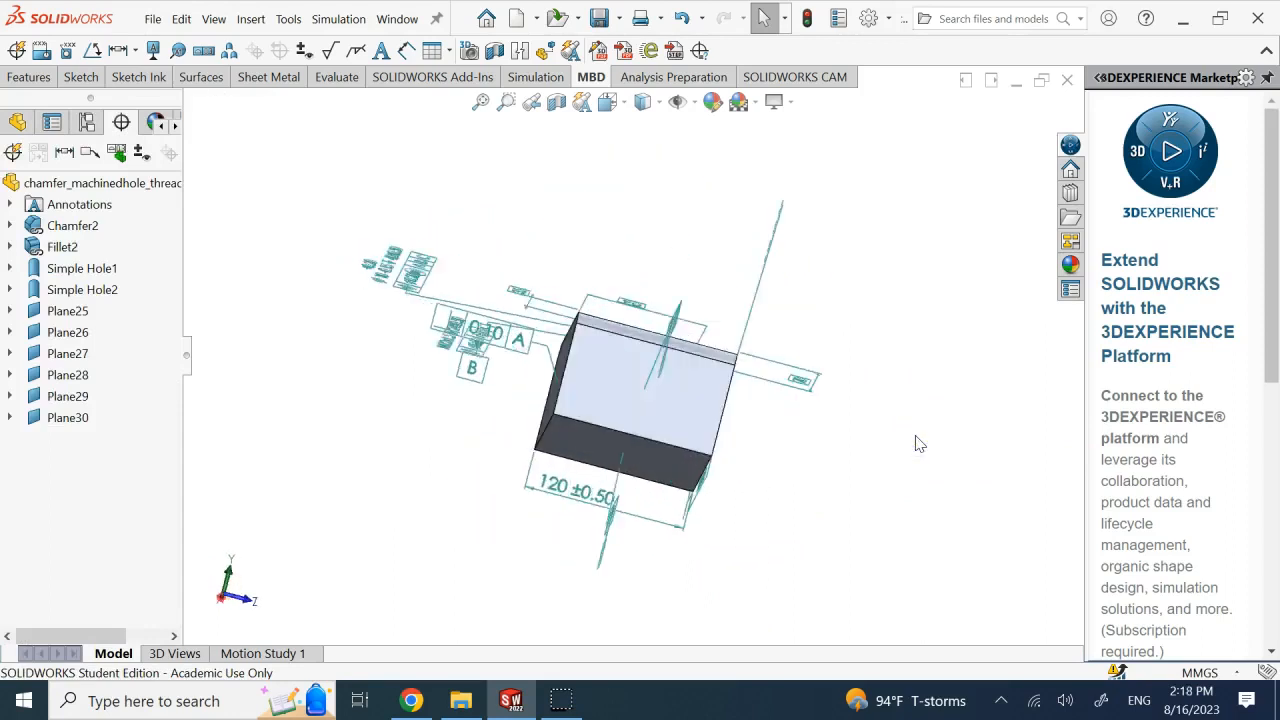
{"action": "key", "text": "Left"}
{"action": "key", "text": "Left"}
{"action": "key", "text": "Left"}
{"action": "key", "text": "Left"}
{"action": "key", "text": "Left"}
{"action": "key", "text": "Left"}
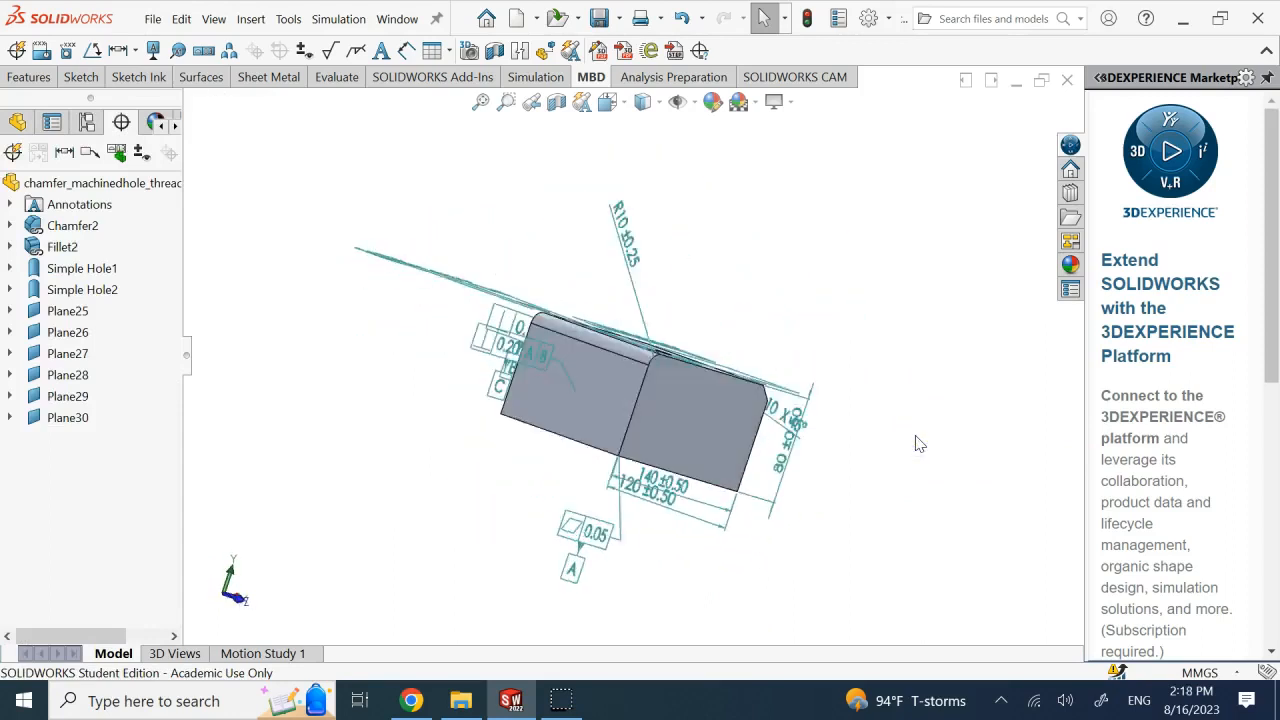
{"action": "key", "text": "Down"}
{"action": "key", "text": "Left"}
{"action": "key", "text": "Left"}
{"action": "key", "text": "Left"}
{"action": "key", "text": "Left"}
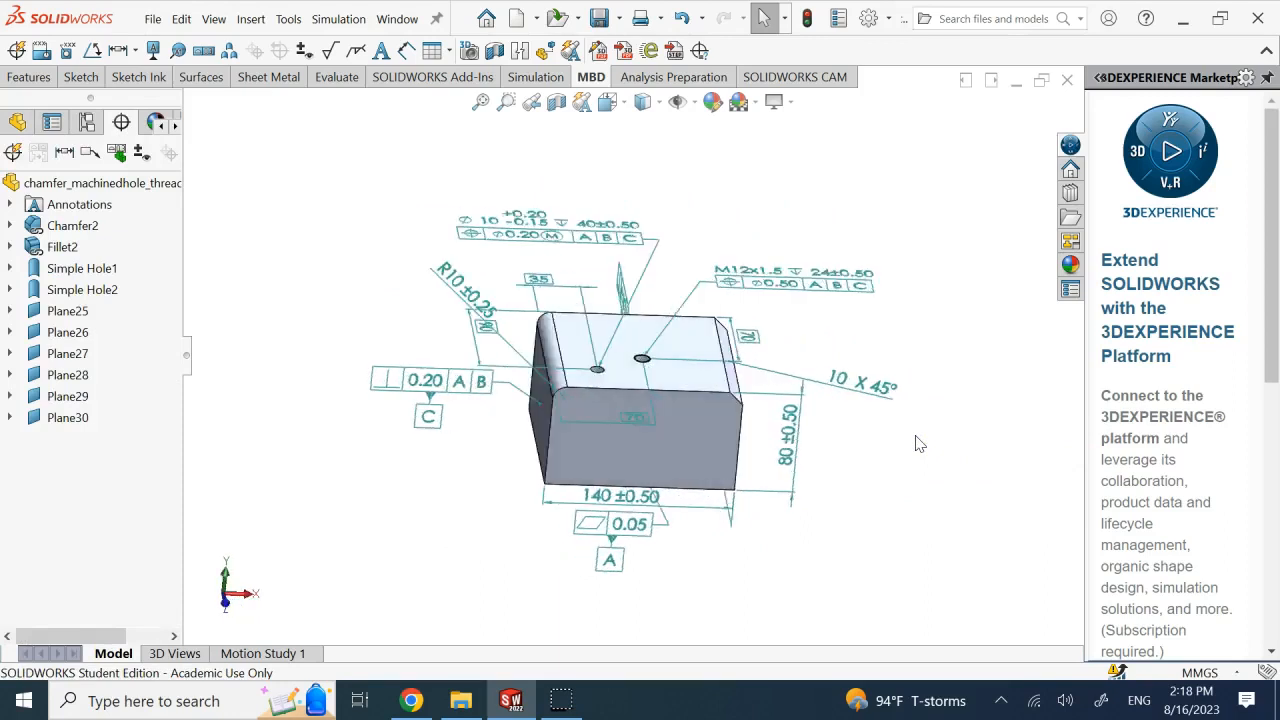
{"action": "key", "text": "Left"}
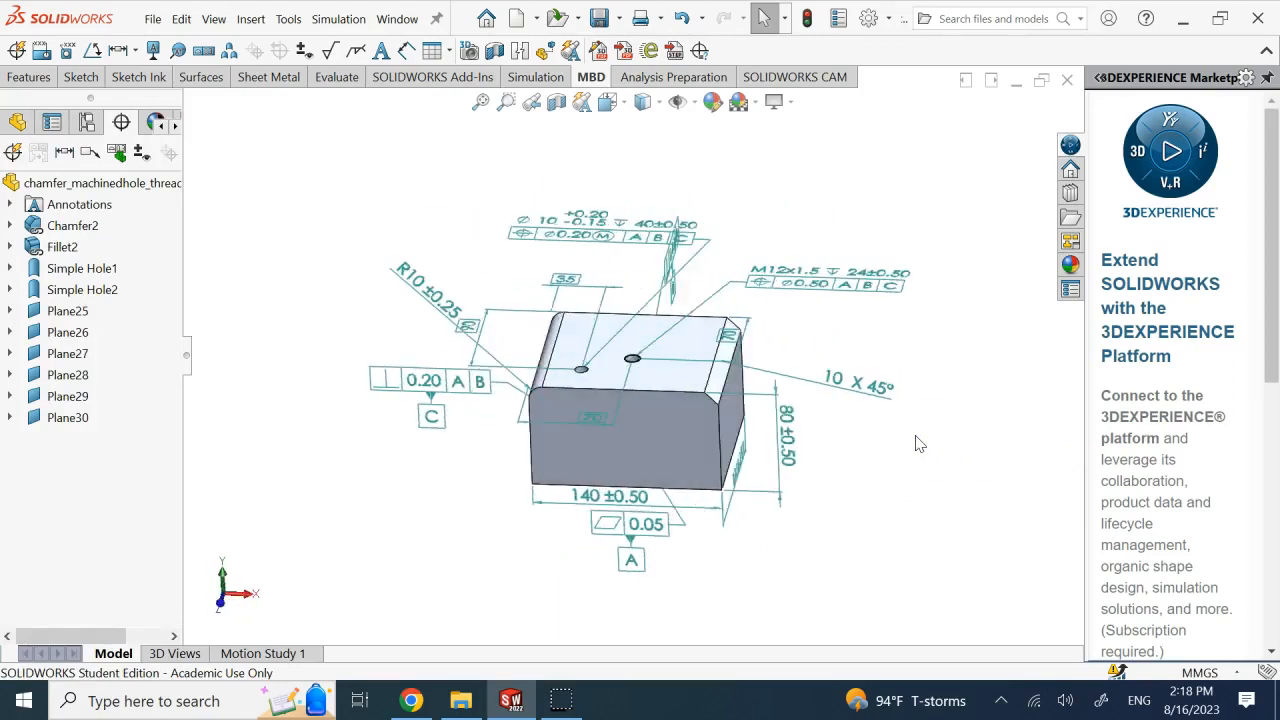
{"action": "key", "text": "ctrl+7"}
{"action": "scroll", "coordinate": [918, 443], "scroll_direction": "up", "scroll_amount": 5}
{"action": "left_click", "coordinate": [953, 464]}
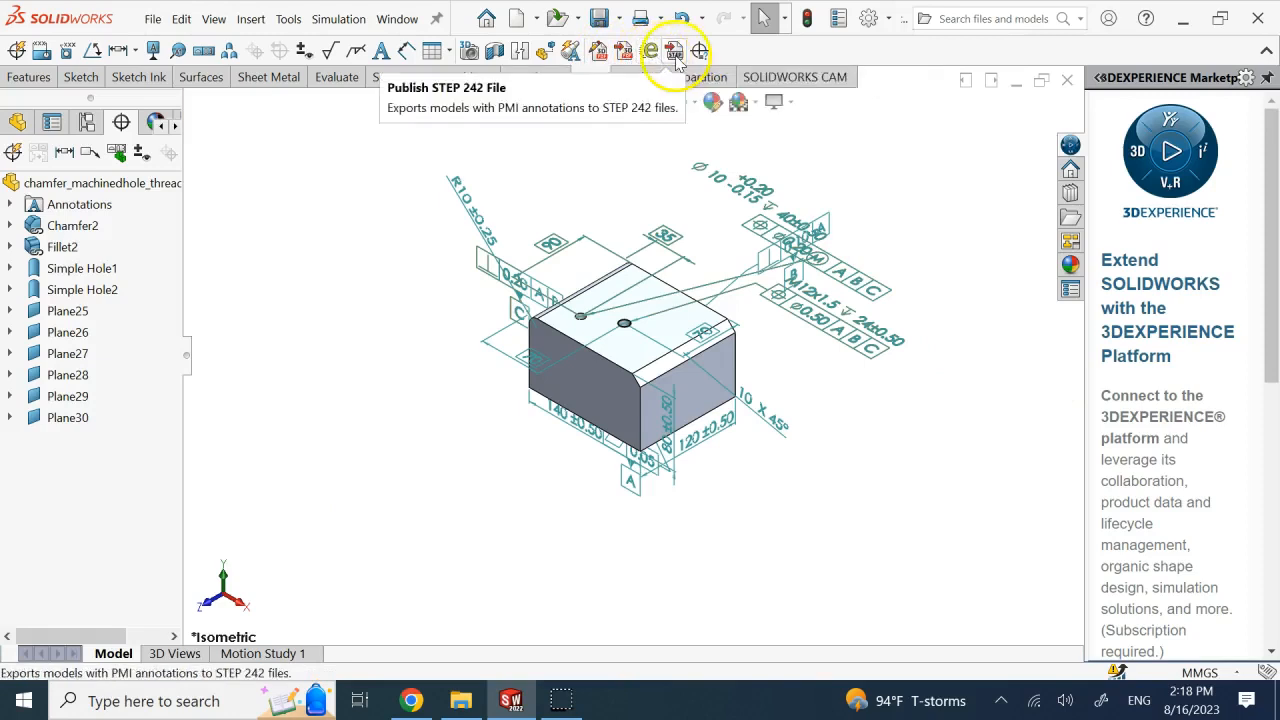
- Start publishing the part to 3D PDF with the template_approvals template, dismissing the Adobe Reader notice
{"action": "left_click", "coordinate": [623, 51]}
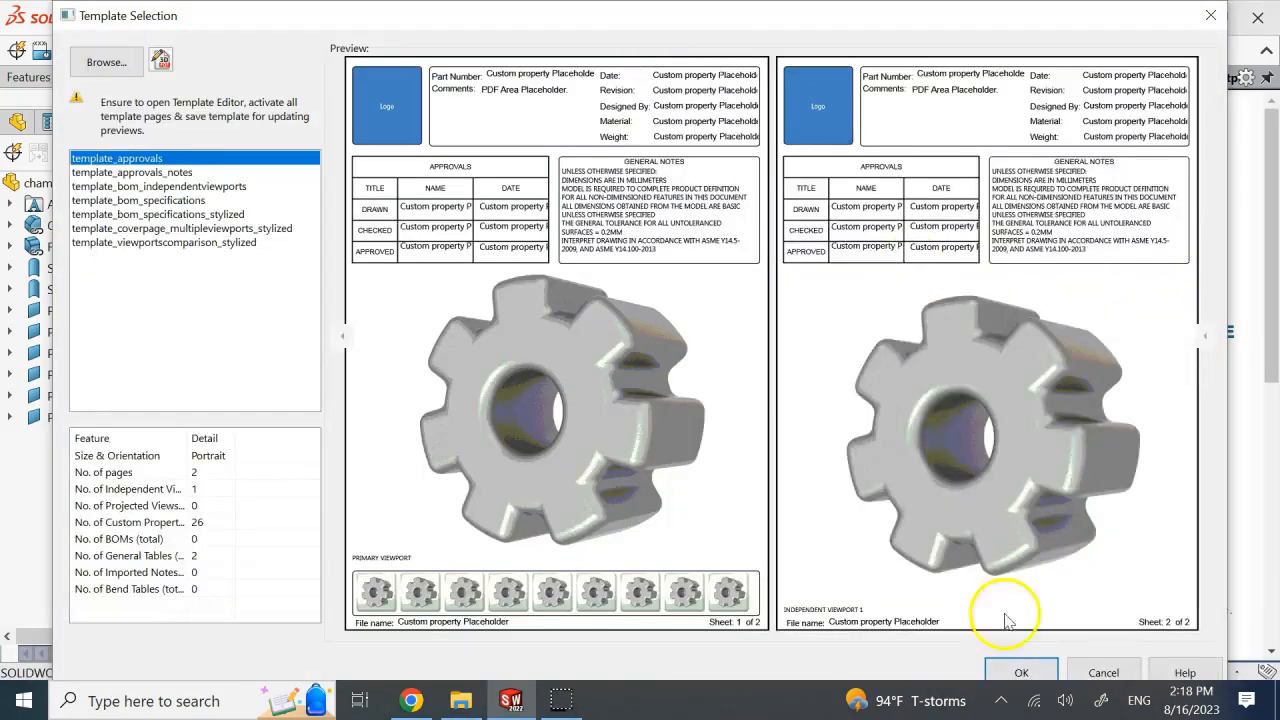
{"action": "left_click", "coordinate": [1018, 673]}
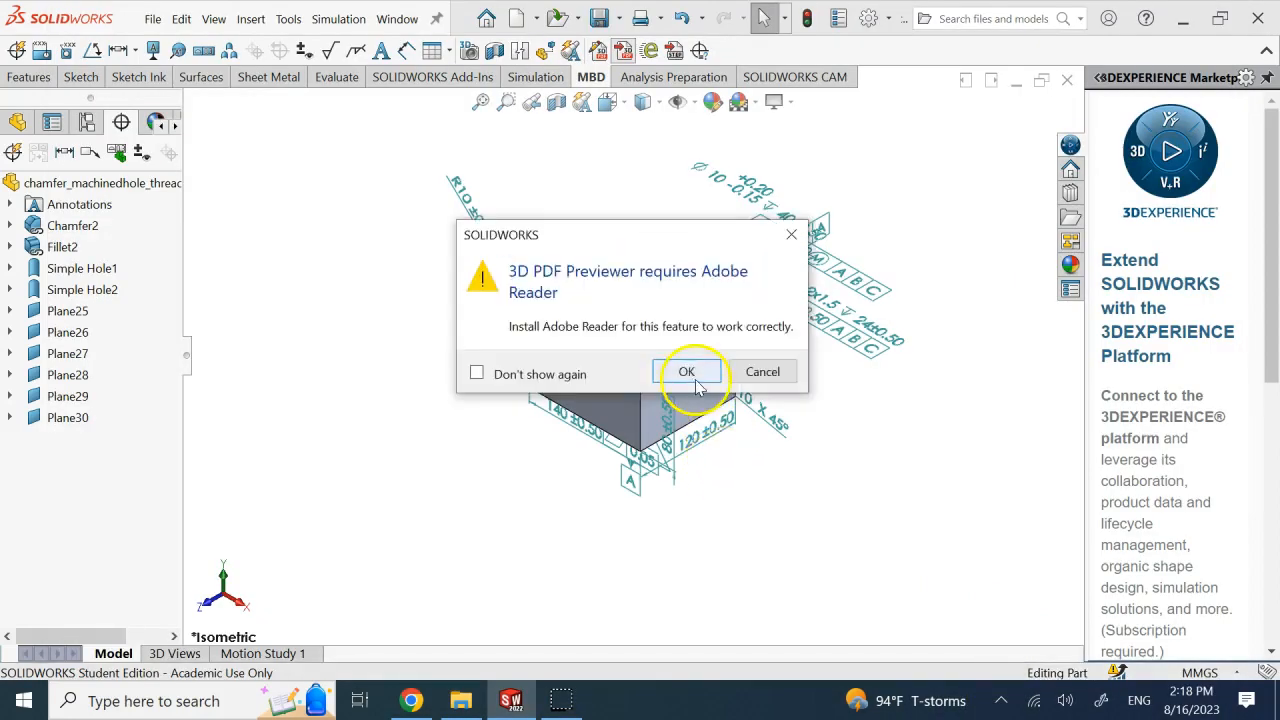
{"action": "left_click", "coordinate": [687, 372]}
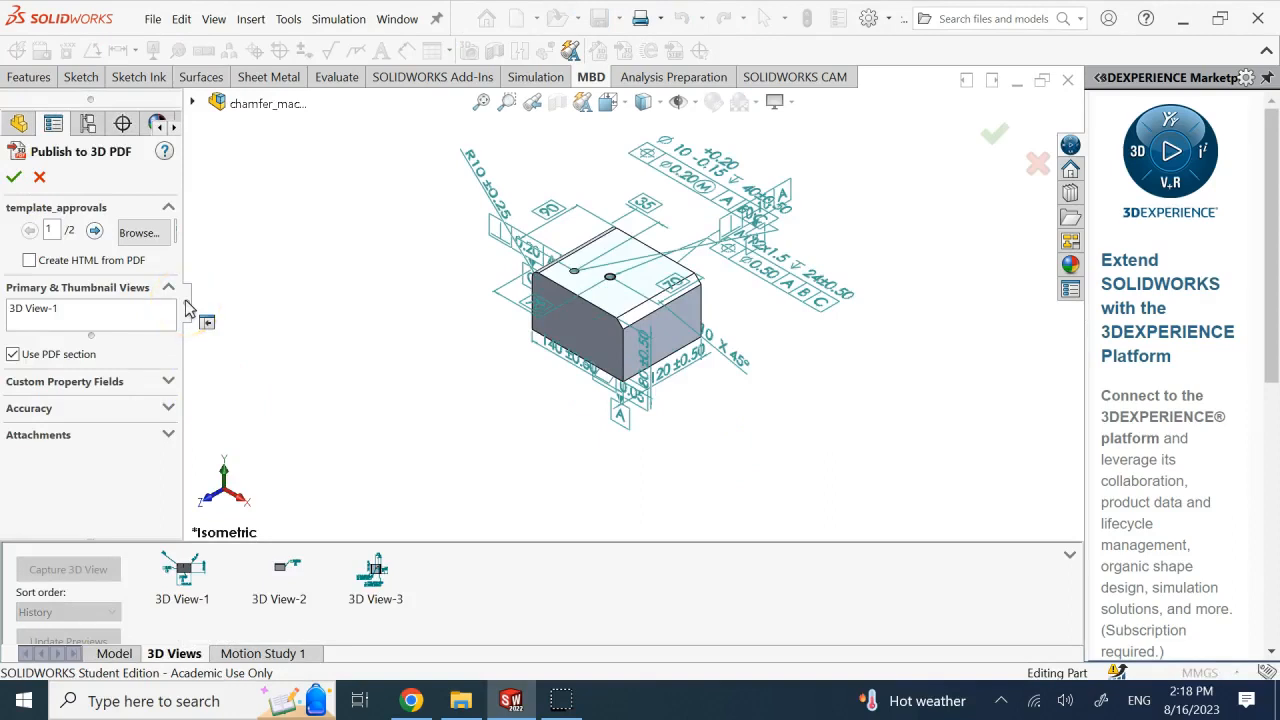
- Check the custom property fields and save the 3D PDF as chamfer_machinedhole_thread.pdf in Downloads, replacing the existing file
{"action": "left_click", "coordinate": [163, 390]}
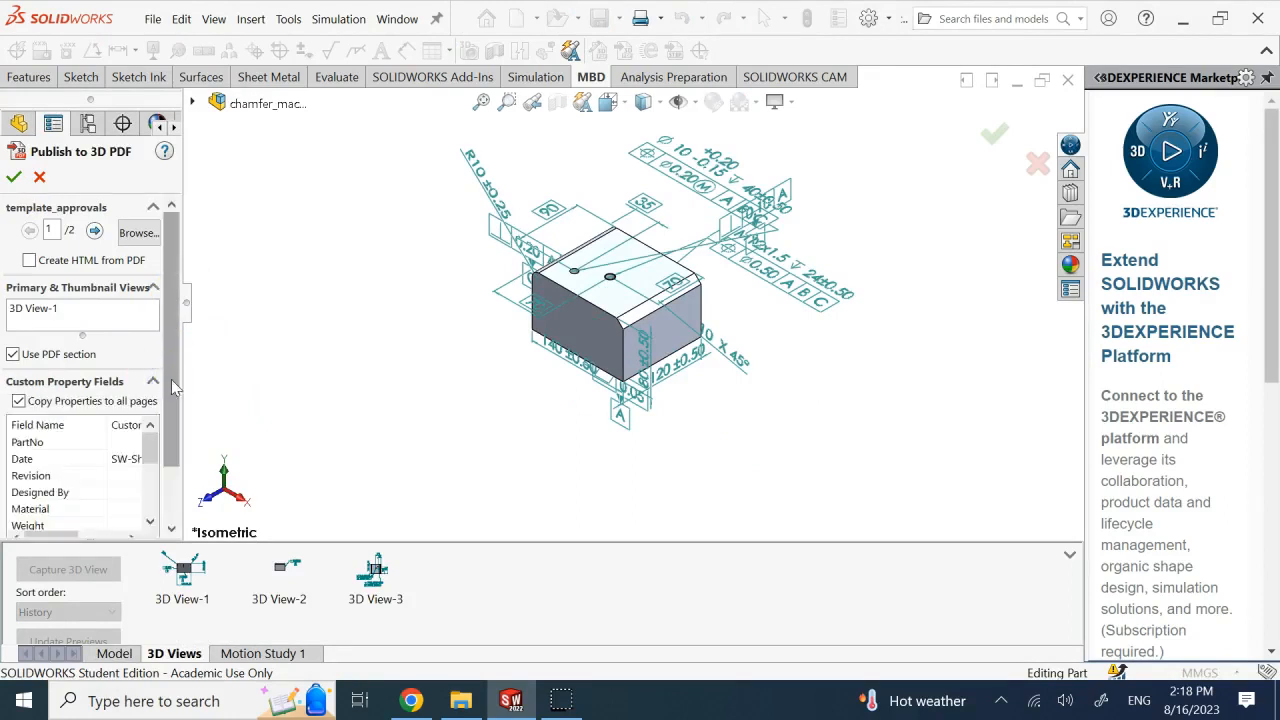
{"action": "scroll", "coordinate": [172, 388], "scroll_direction": "down", "scroll_amount": 2}
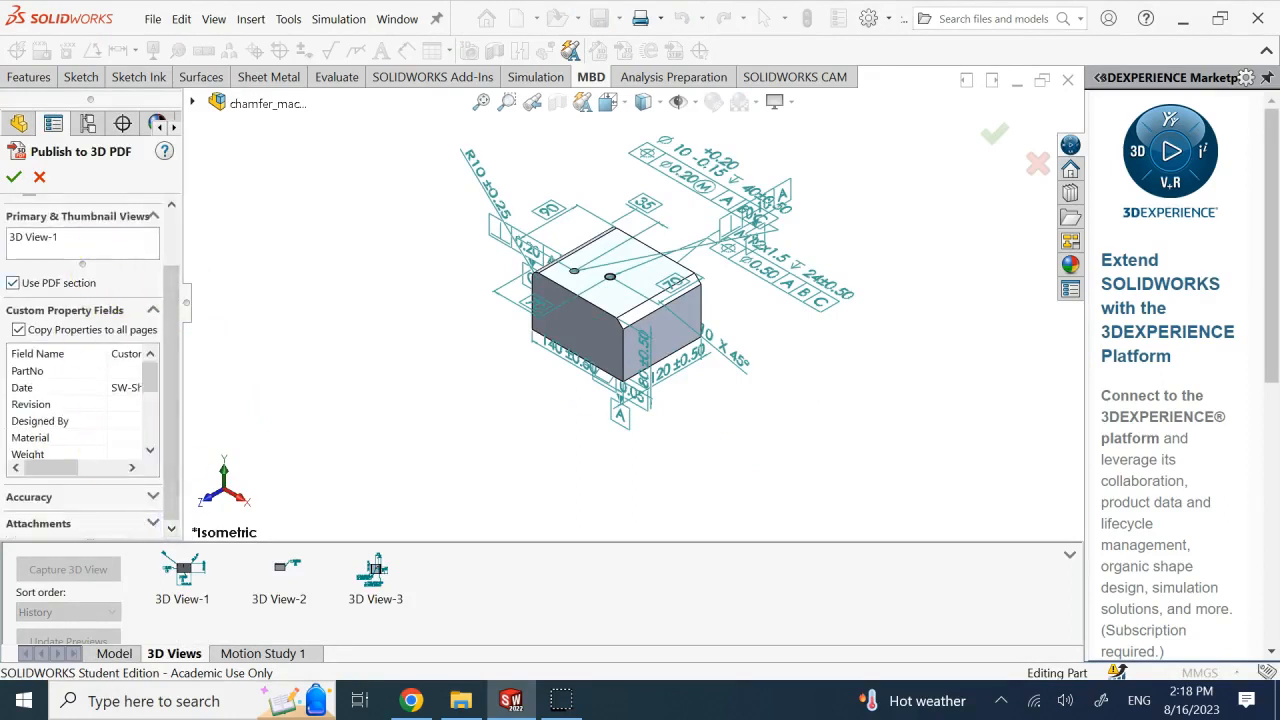
{"action": "left_click", "coordinate": [13, 179]}
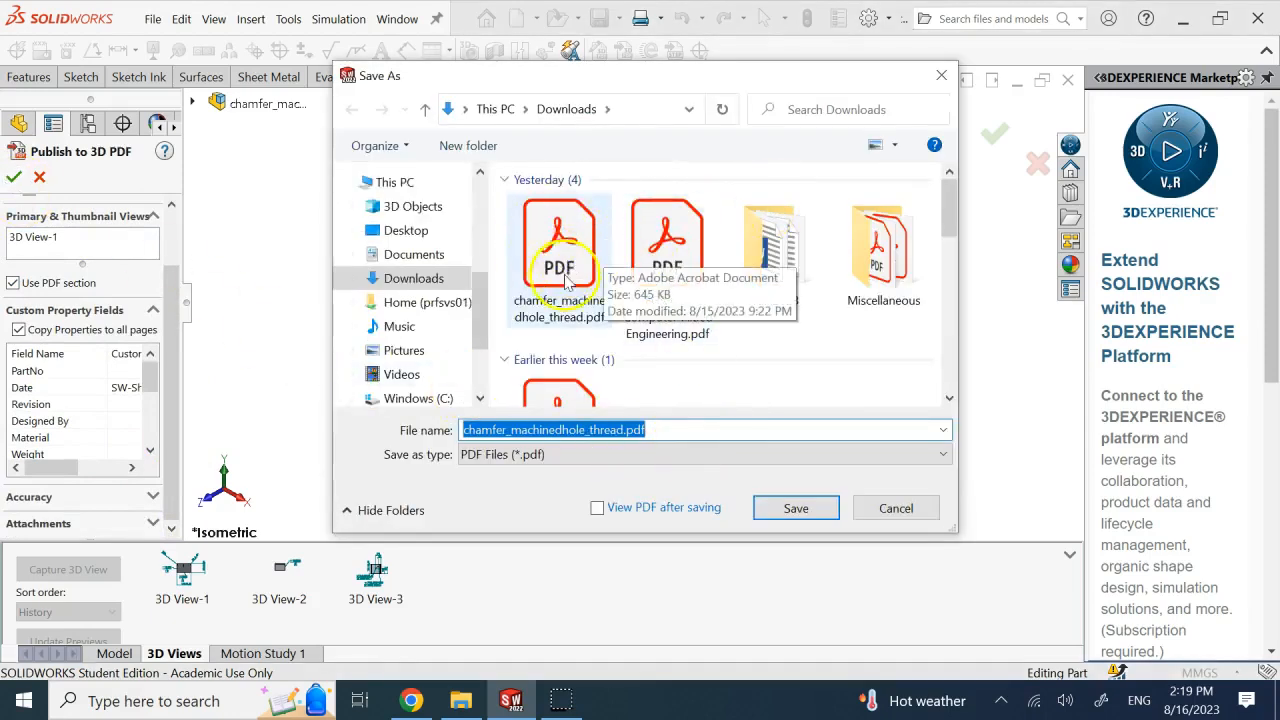
{"action": "left_click", "coordinate": [790, 507]}
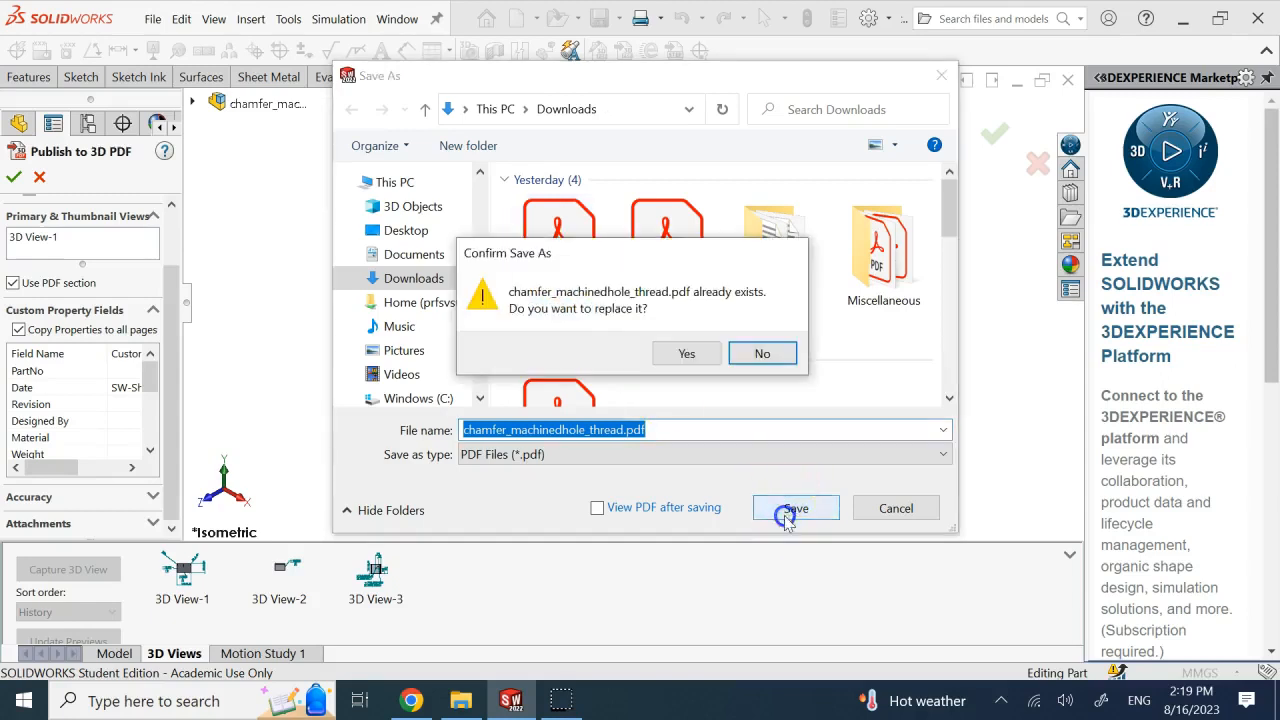
{"action": "left_click", "coordinate": [668, 352]}
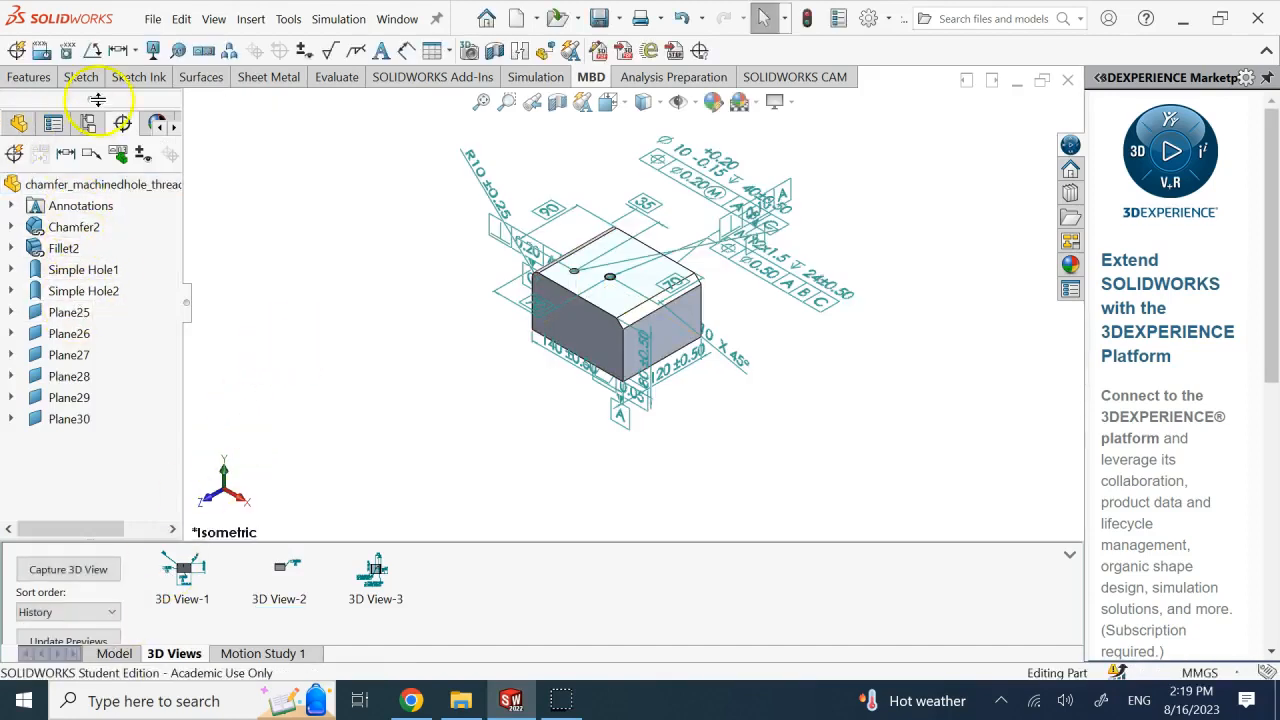
- Highlight the DimXpert planes, simple holes and fillet one after another on the model and clear the selection
{"action": "left_click", "coordinate": [78, 421]}
{"action": "left_click", "coordinate": [60, 333]}
{"action": "left_click", "coordinate": [60, 312]}
{"action": "left_click", "coordinate": [55, 291]}
{"action": "left_click", "coordinate": [42, 270]}
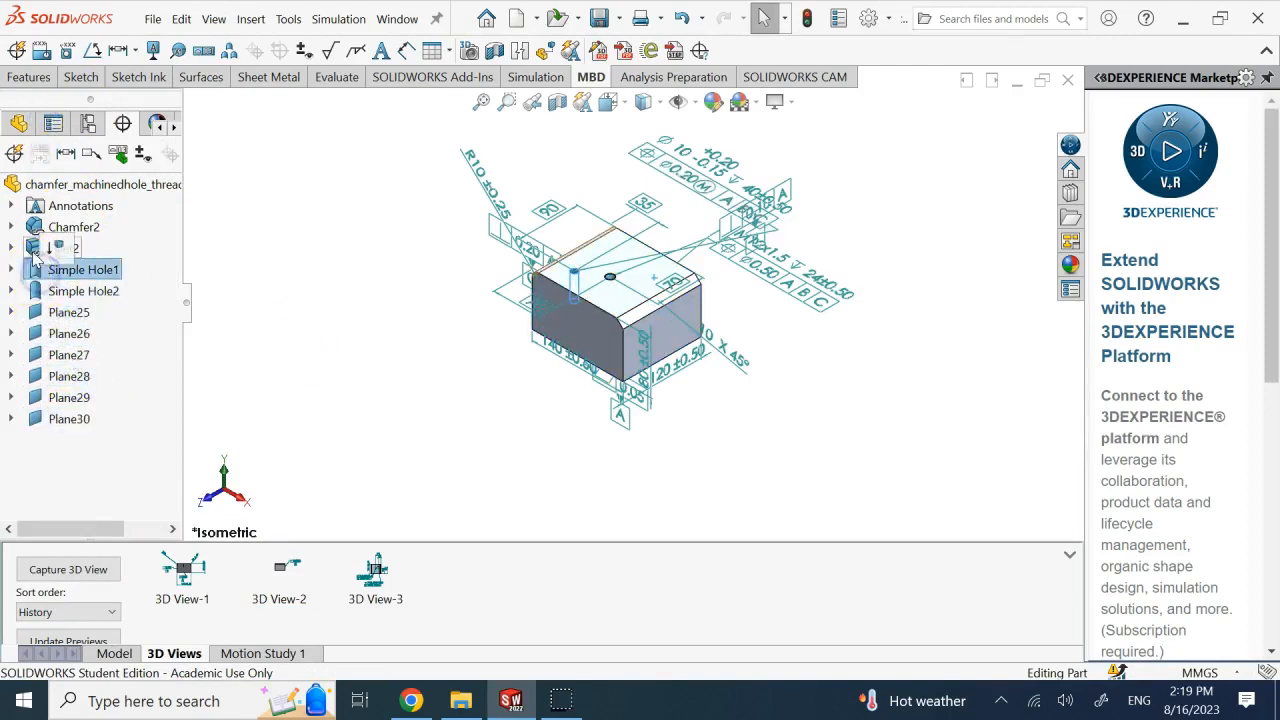
{"action": "left_click", "coordinate": [35, 250]}
{"action": "left_click", "coordinate": [254, 256]}
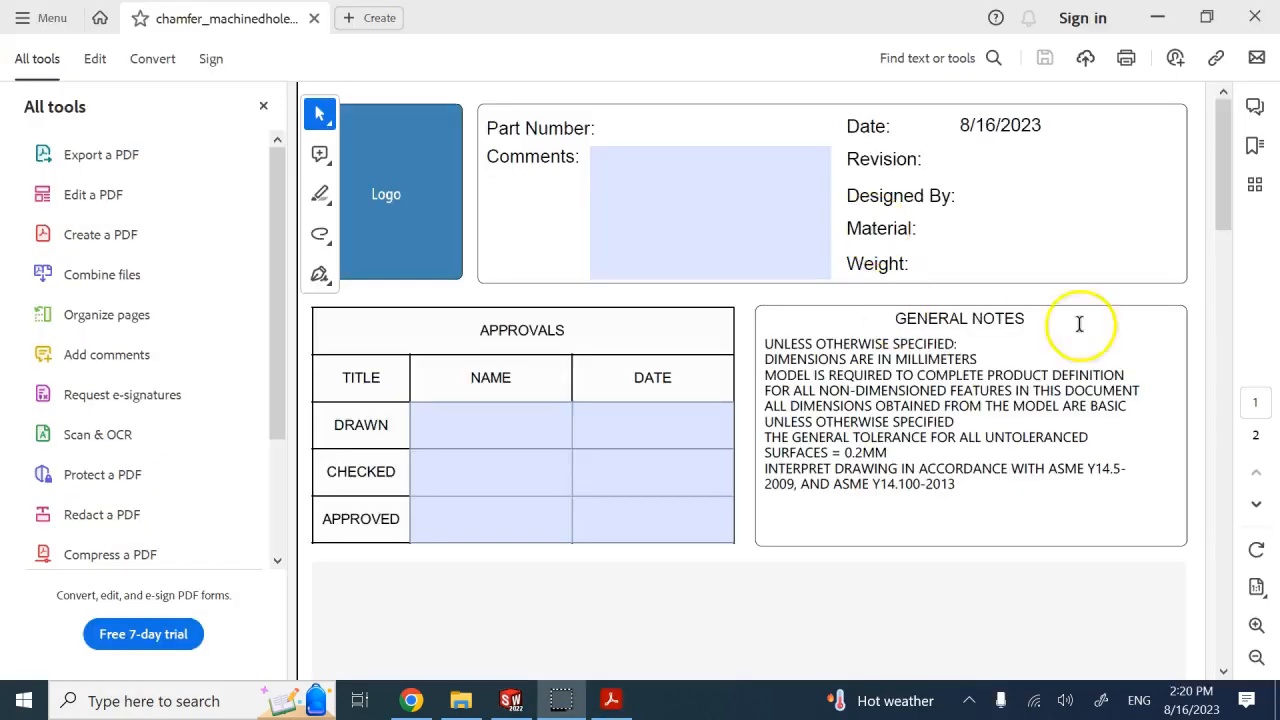
- Review the part information, comments field, approvals table and general notes in the published PDF, down to the 3D model
{"action": "left_click", "coordinate": [631, 190]}
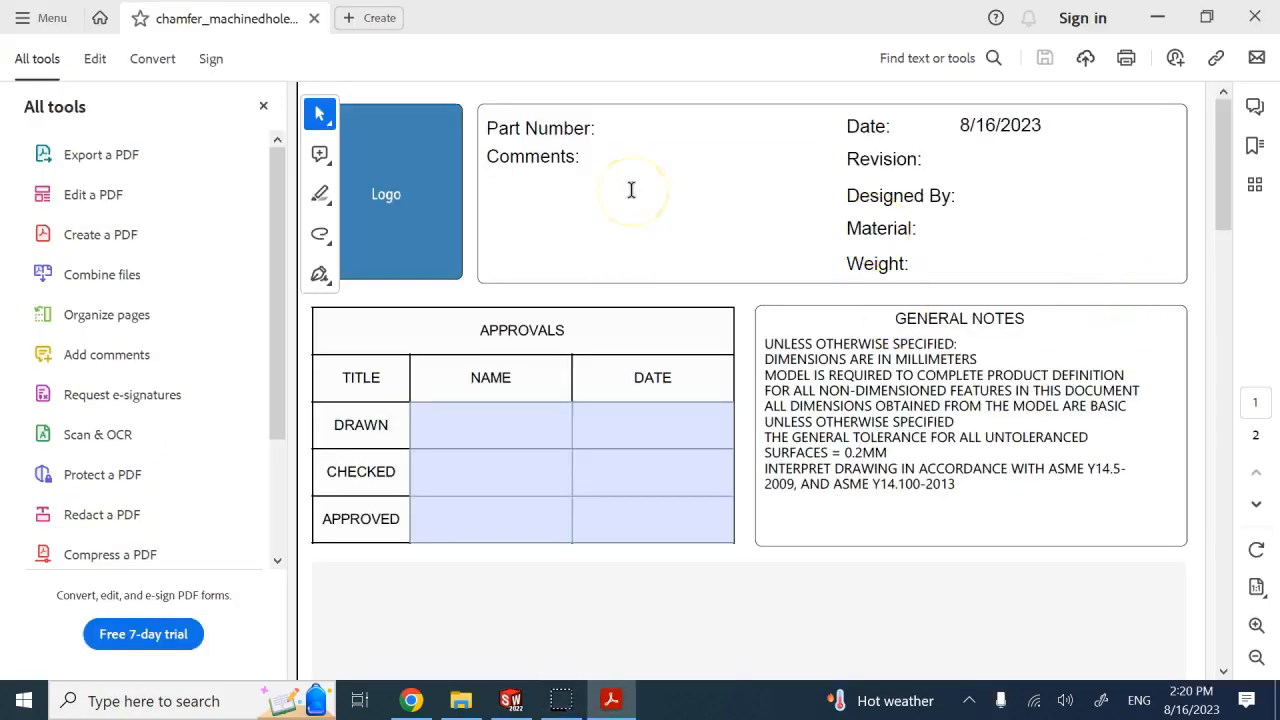
{"action": "left_click", "coordinate": [625, 134]}
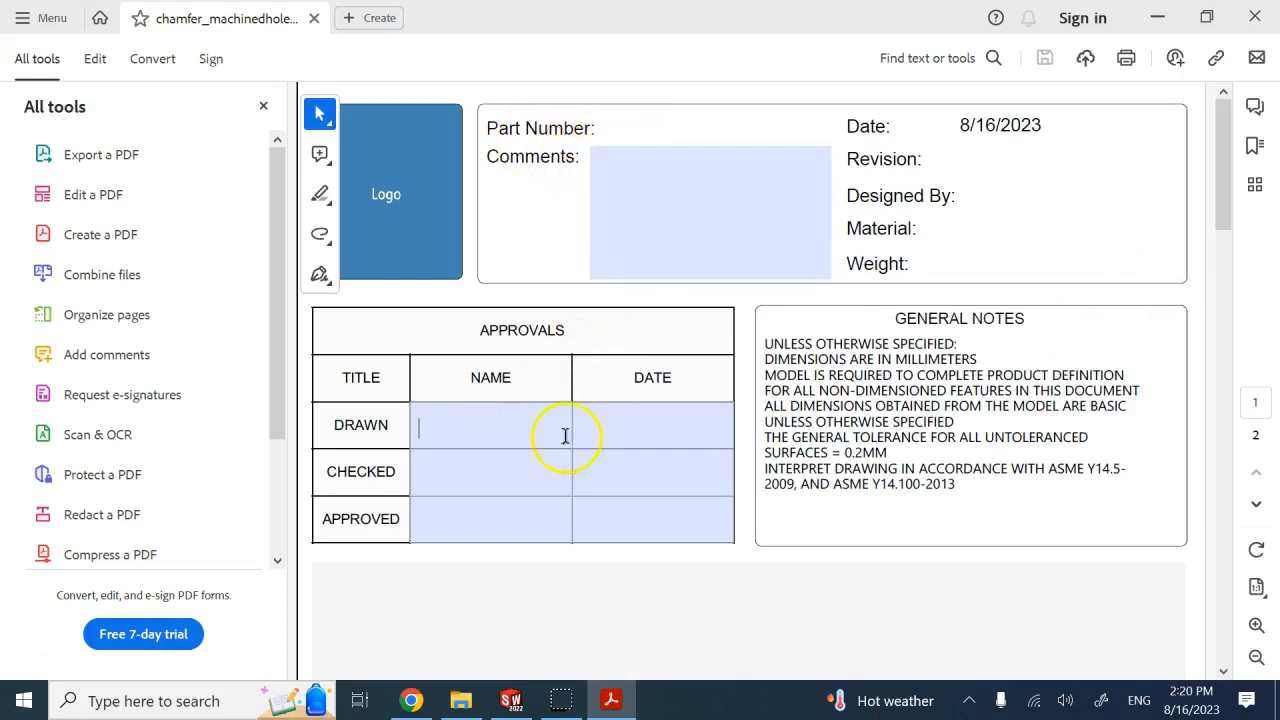
{"action": "scroll", "coordinate": [1049, 343], "scroll_direction": "down", "scroll_amount": 3}
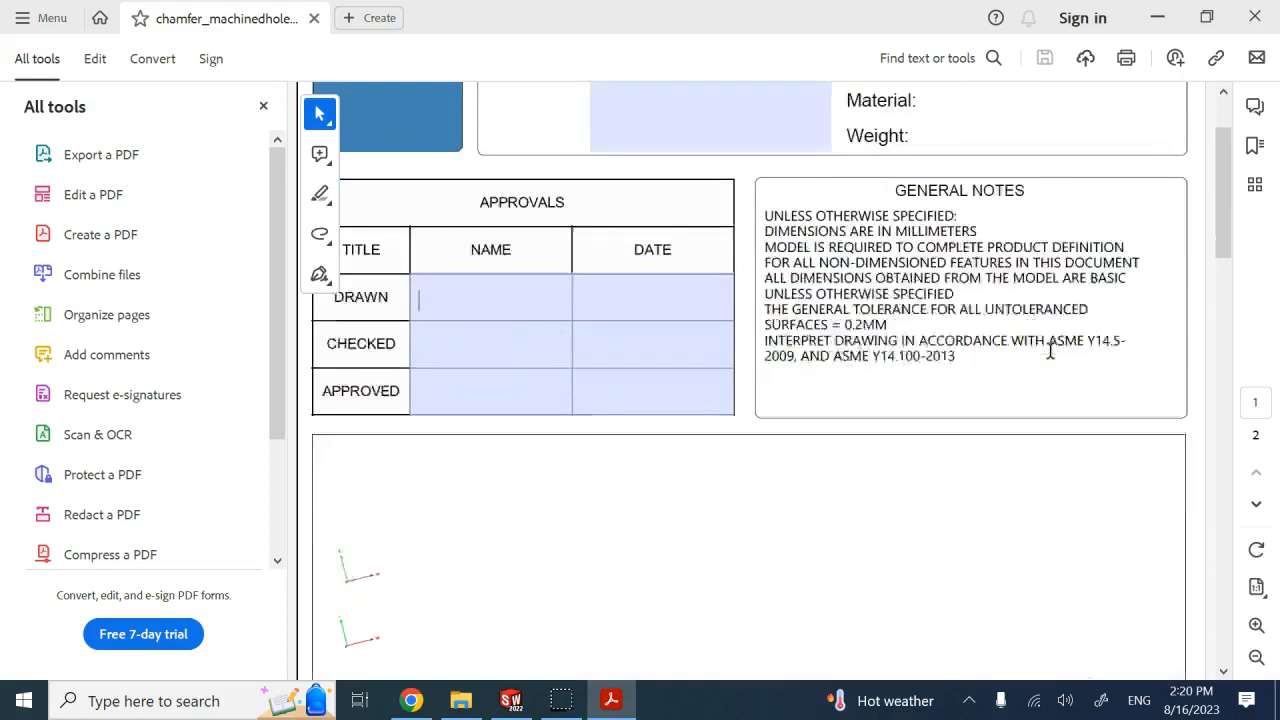
{"action": "scroll", "coordinate": [818, 378], "scroll_direction": "down", "scroll_amount": 4}
{"action": "scroll", "coordinate": [818, 378], "scroll_direction": "up", "scroll_amount": 1}
{"action": "scroll", "coordinate": [818, 383], "scroll_direction": "up", "scroll_amount": 2}
{"action": "left_click_drag", "start_coordinate": [1229, 229], "coordinate": [1229, 306]}
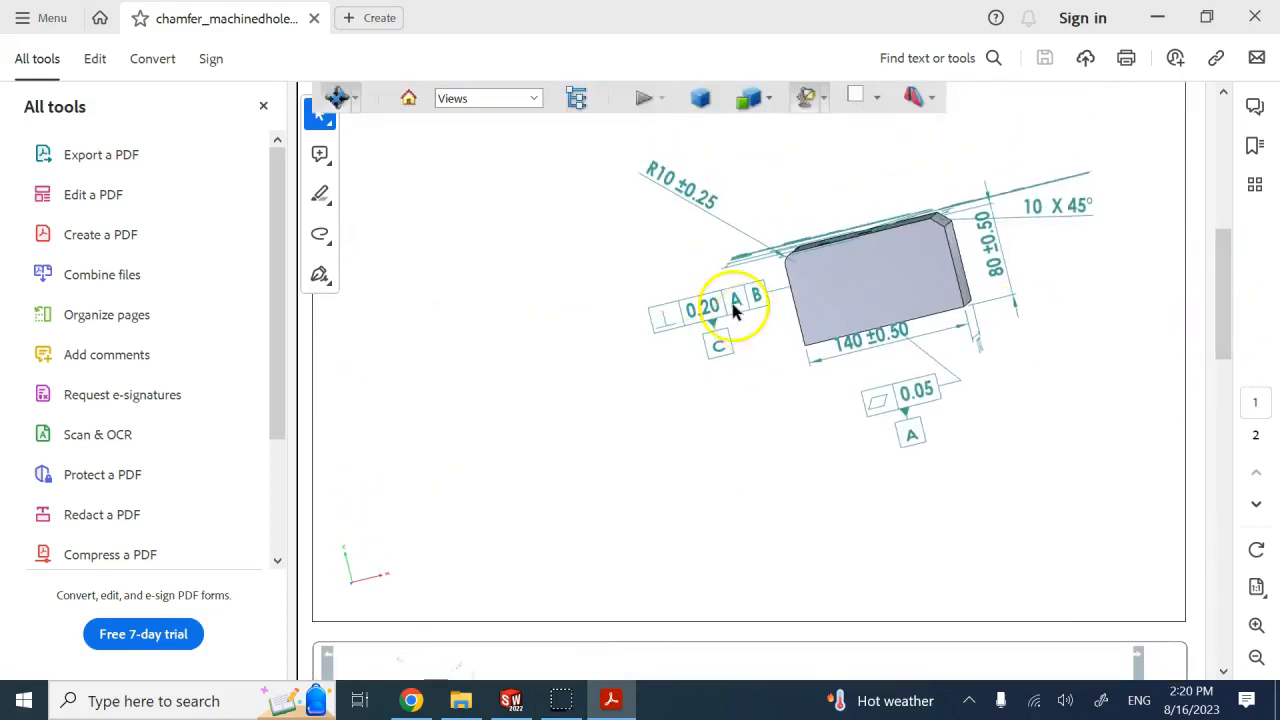
- Pan the 3D model toward the middle of its frame in the PDF
{"action": "right_click", "coordinate": [440, 230]}
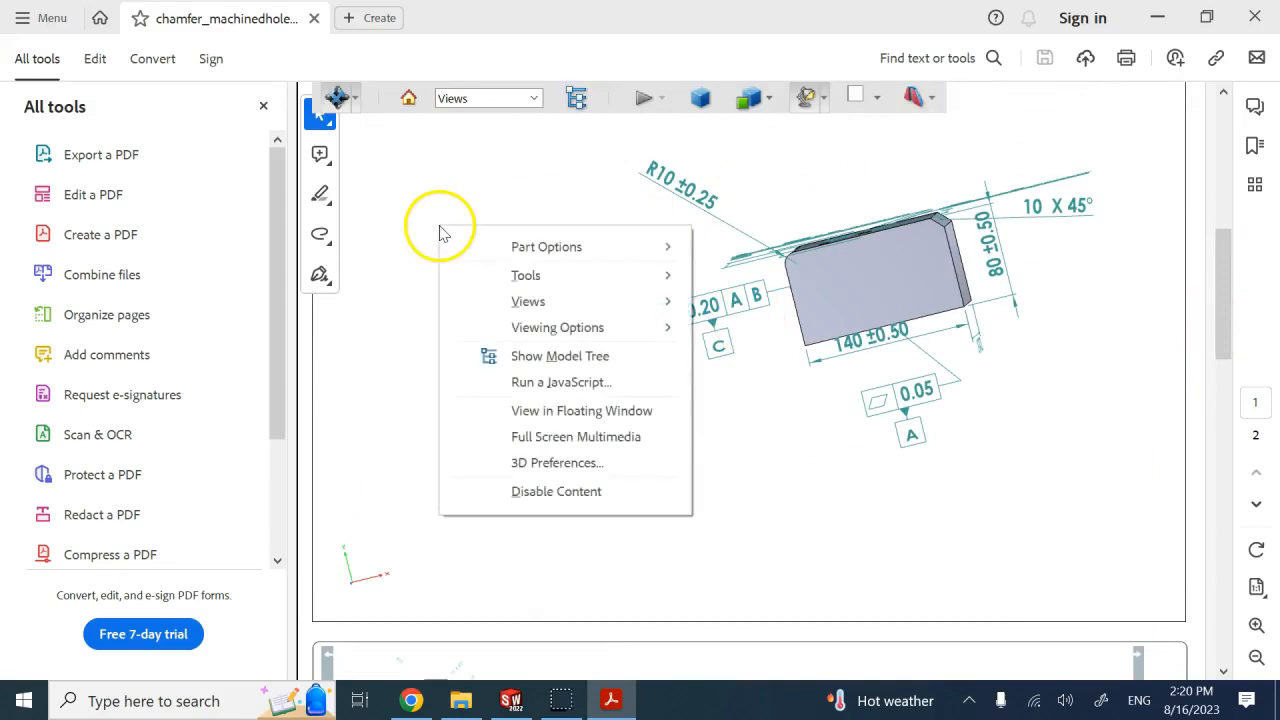
{"action": "mouse_move", "coordinate": [572, 279]}
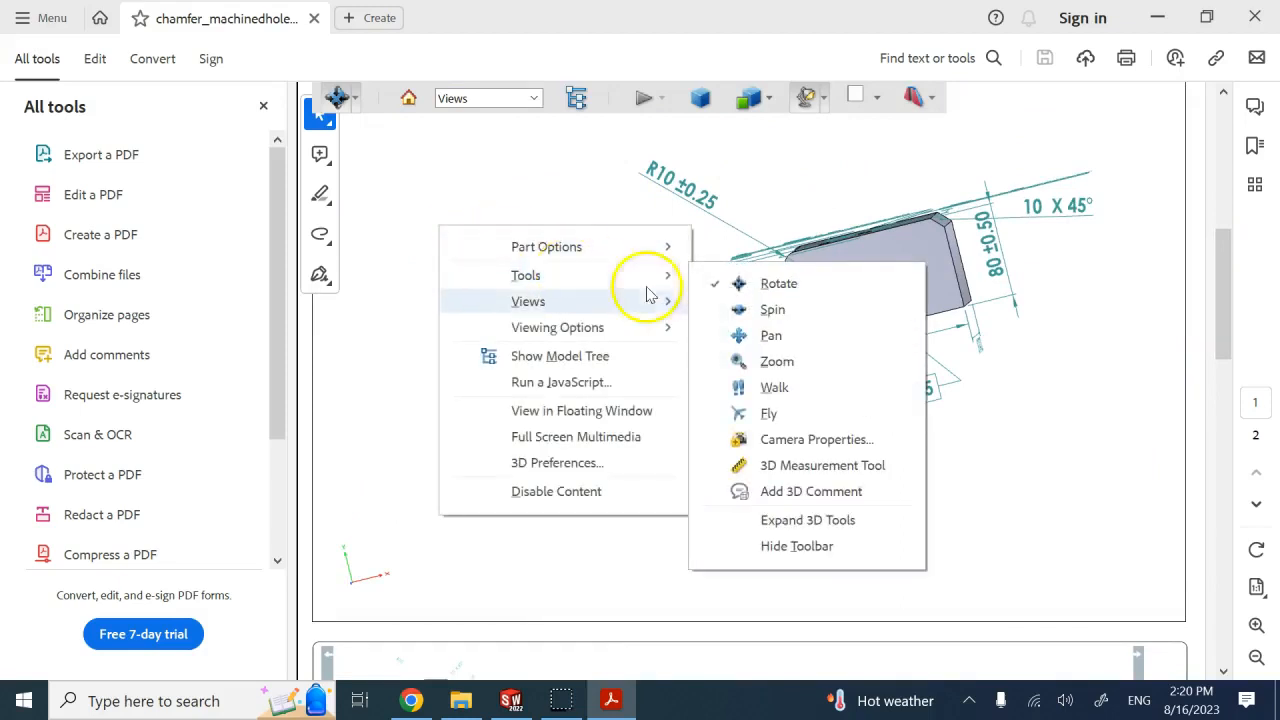
{"action": "left_click", "coordinate": [771, 335]}
{"action": "left_click_drag", "start_coordinate": [909, 320], "coordinate": [773, 358]}
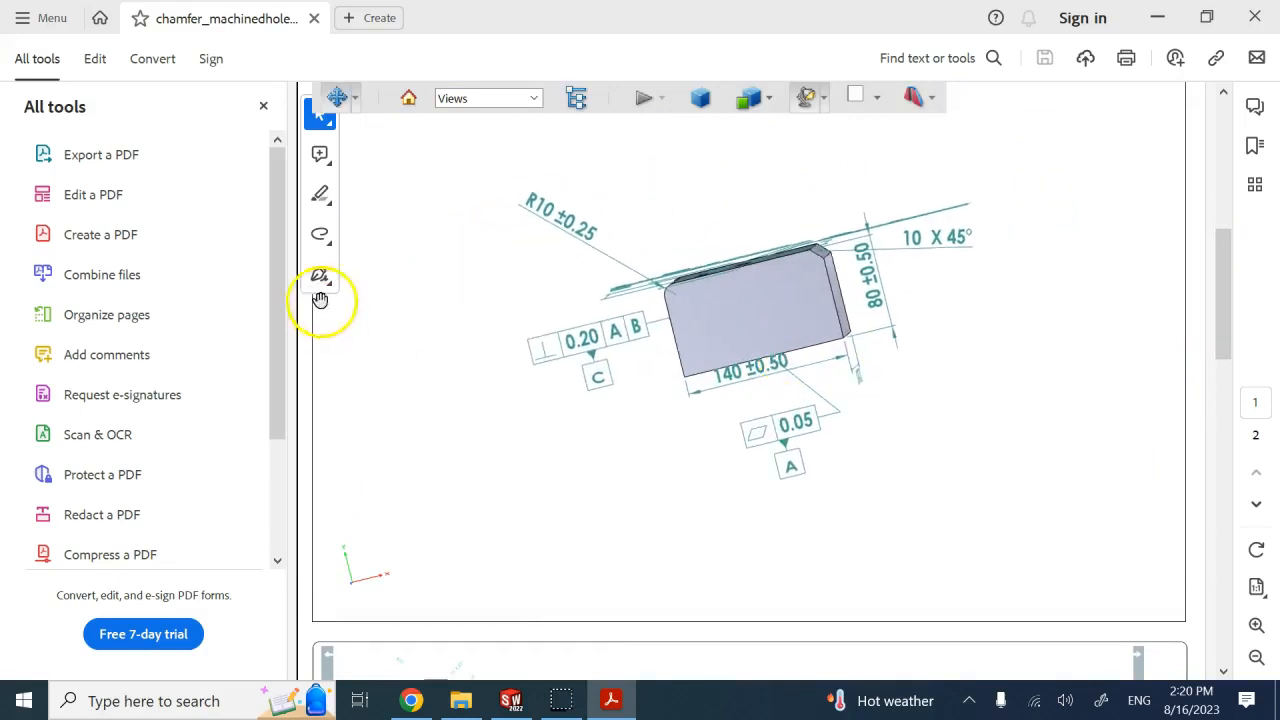
- Rotate the PDF's 3D model to inspect the top face with its hole callouts and the surrounding annotations
{"action": "right_click", "coordinate": [415, 258]}
{"action": "mouse_move", "coordinate": [522, 335]}
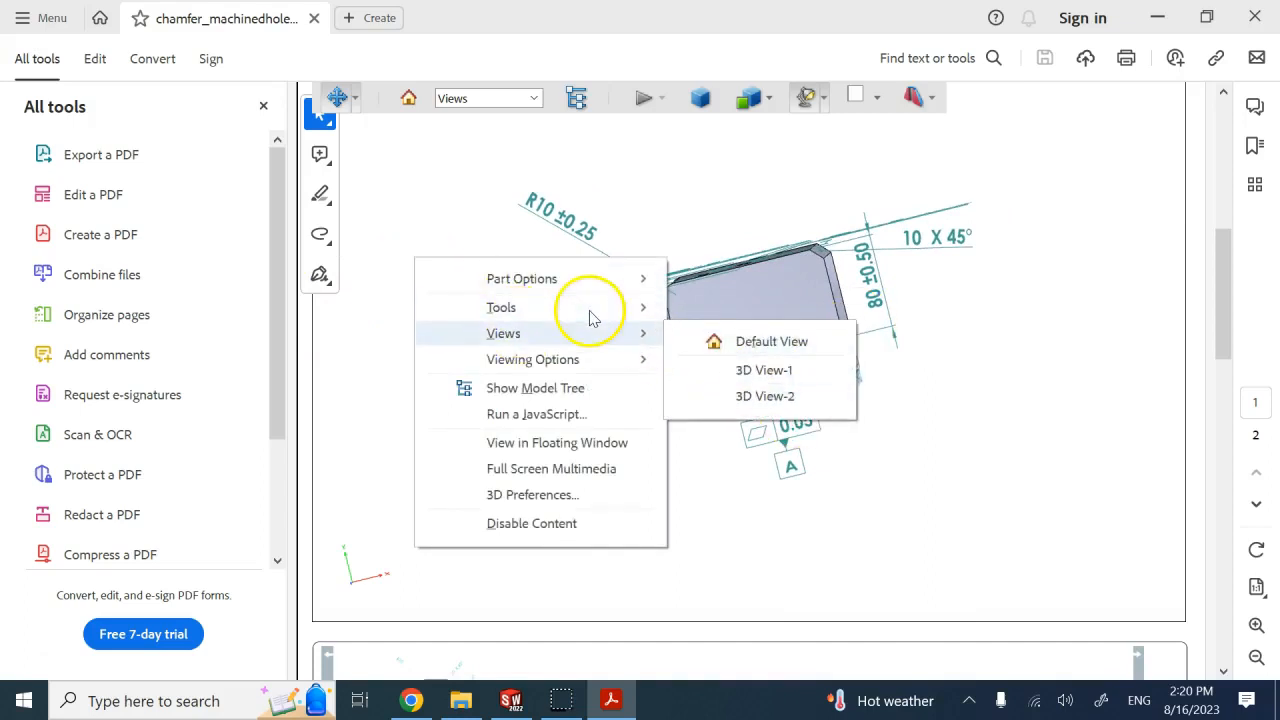
{"action": "mouse_move", "coordinate": [590, 310]}
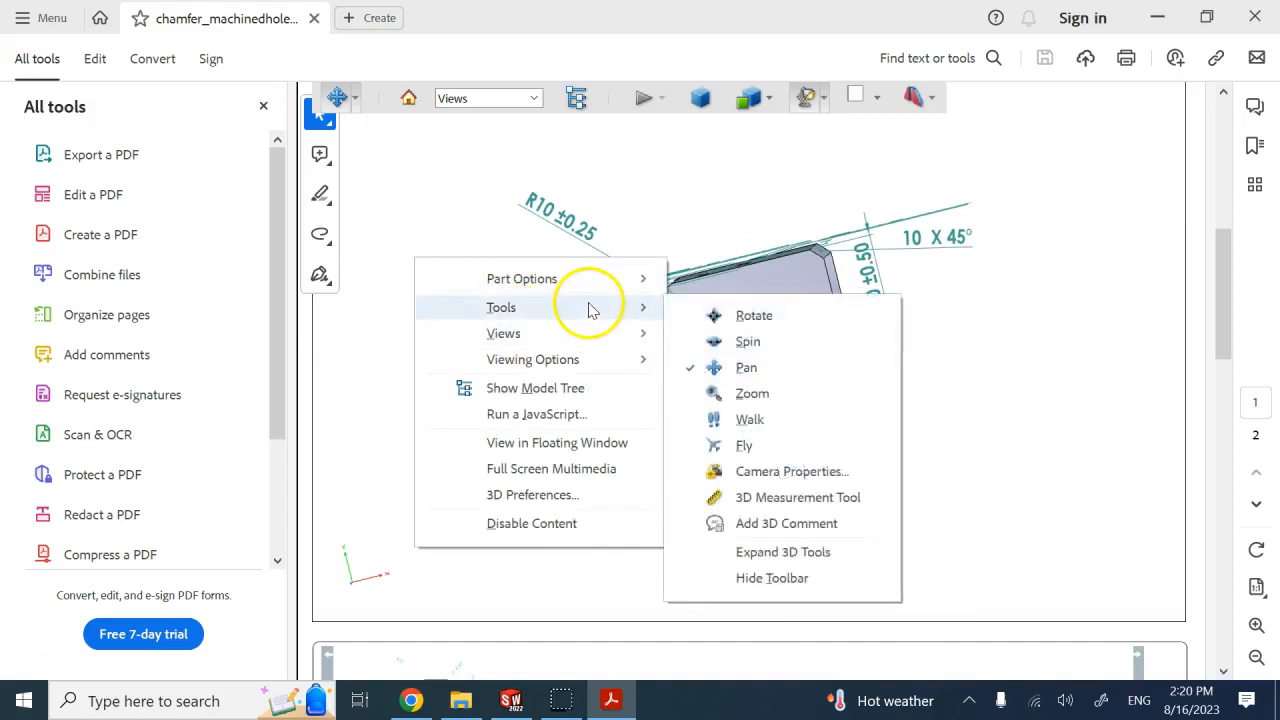
{"action": "left_click", "coordinate": [760, 316]}
{"action": "mouse_move", "coordinate": [689, 226]}
{"action": "left_mouse_down"}
{"action": "mouse_move", "coordinate": [751, 266]}
{"action": "mouse_move", "coordinate": [826, 354]}
{"action": "mouse_move", "coordinate": [903, 231]}
{"action": "mouse_move", "coordinate": [843, 163]}
{"action": "mouse_move", "coordinate": [766, 194]}
{"action": "mouse_move", "coordinate": [786, 252]}
{"action": "mouse_move", "coordinate": [828, 268]}
{"action": "mouse_move", "coordinate": [854, 371]}
{"action": "mouse_move", "coordinate": [734, 414]}
{"action": "mouse_move", "coordinate": [753, 422]}
{"action": "mouse_move", "coordinate": [829, 314]}
{"action": "mouse_move", "coordinate": [891, 266]}
{"action": "left_mouse_up"}
{"action": "left_click_drag", "start_coordinate": [766, 289], "coordinate": [743, 219]}
{"action": "mouse_move", "coordinate": [733, 283]}
{"action": "left_mouse_down"}
{"action": "mouse_move", "coordinate": [823, 266]}
{"action": "mouse_move", "coordinate": [891, 206]}
{"action": "mouse_move", "coordinate": [957, 186]}
{"action": "mouse_move", "coordinate": [965, 128]}
{"action": "mouse_move", "coordinate": [903, 177]}
{"action": "mouse_move", "coordinate": [871, 240]}
{"action": "mouse_move", "coordinate": [706, 269]}
{"action": "mouse_move", "coordinate": [665, 362]}
{"action": "mouse_move", "coordinate": [780, 220]}
{"action": "mouse_move", "coordinate": [866, 209]}
{"action": "mouse_move", "coordinate": [923, 337]}
{"action": "mouse_move", "coordinate": [826, 368]}
{"action": "mouse_move", "coordinate": [586, 354]}
{"action": "mouse_move", "coordinate": [400, 371]}
{"action": "left_mouse_up"}
{"action": "left_click_drag", "start_coordinate": [909, 263], "coordinate": [857, 458]}
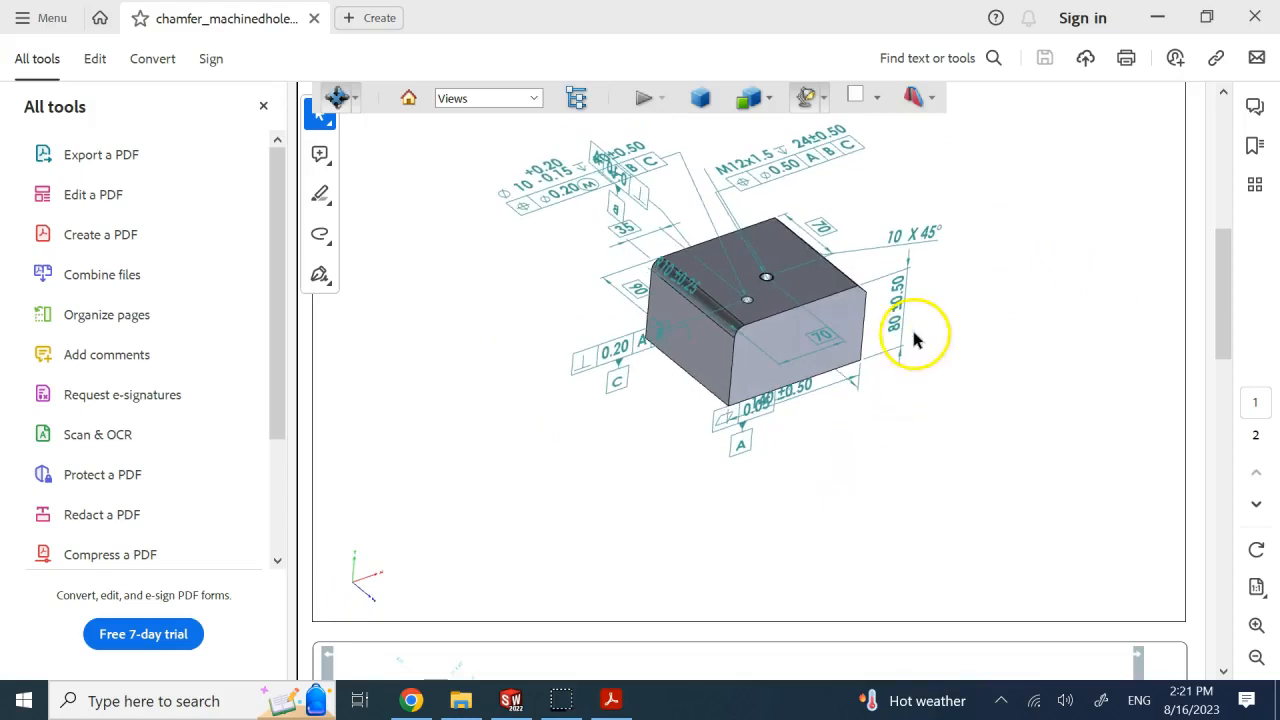
- Pan the rotated model lower in its PDF frame and enlarge it to read the annotations
{"action": "right_click", "coordinate": [943, 318]}
{"action": "mouse_move", "coordinate": [1058, 368]}
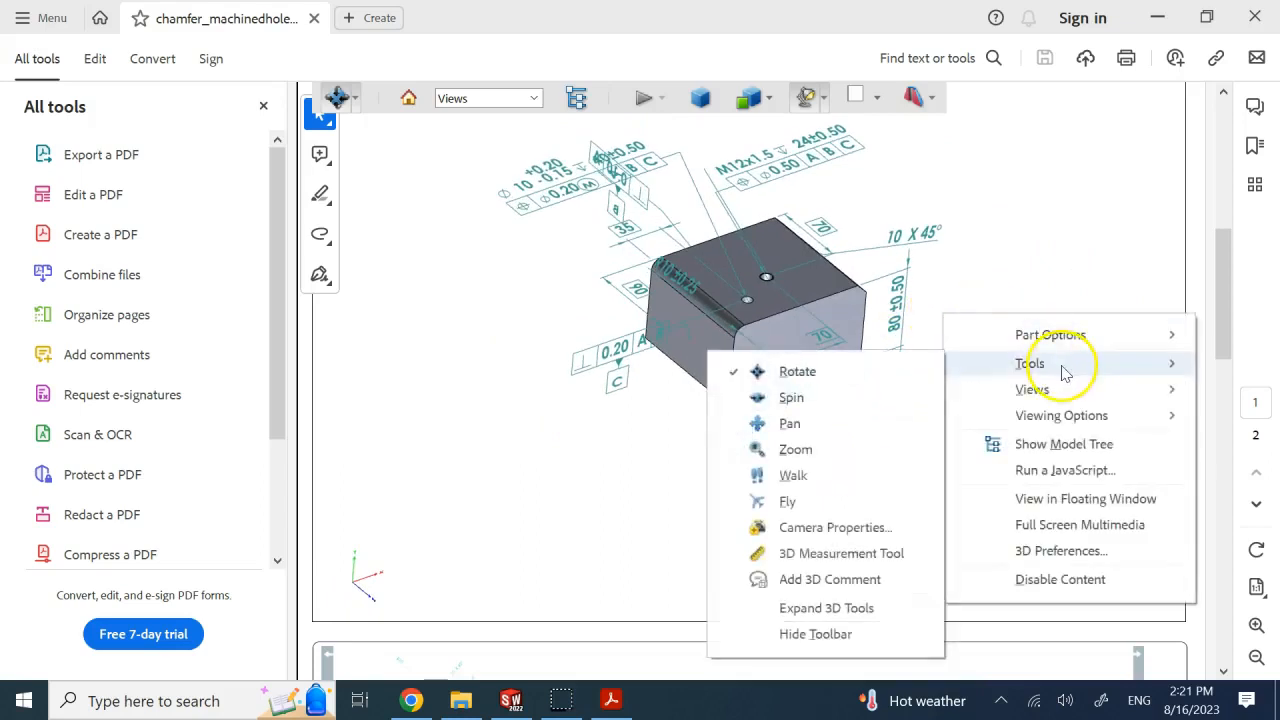
{"action": "left_click", "coordinate": [840, 428]}
{"action": "left_click_drag", "start_coordinate": [711, 254], "coordinate": [725, 322]}
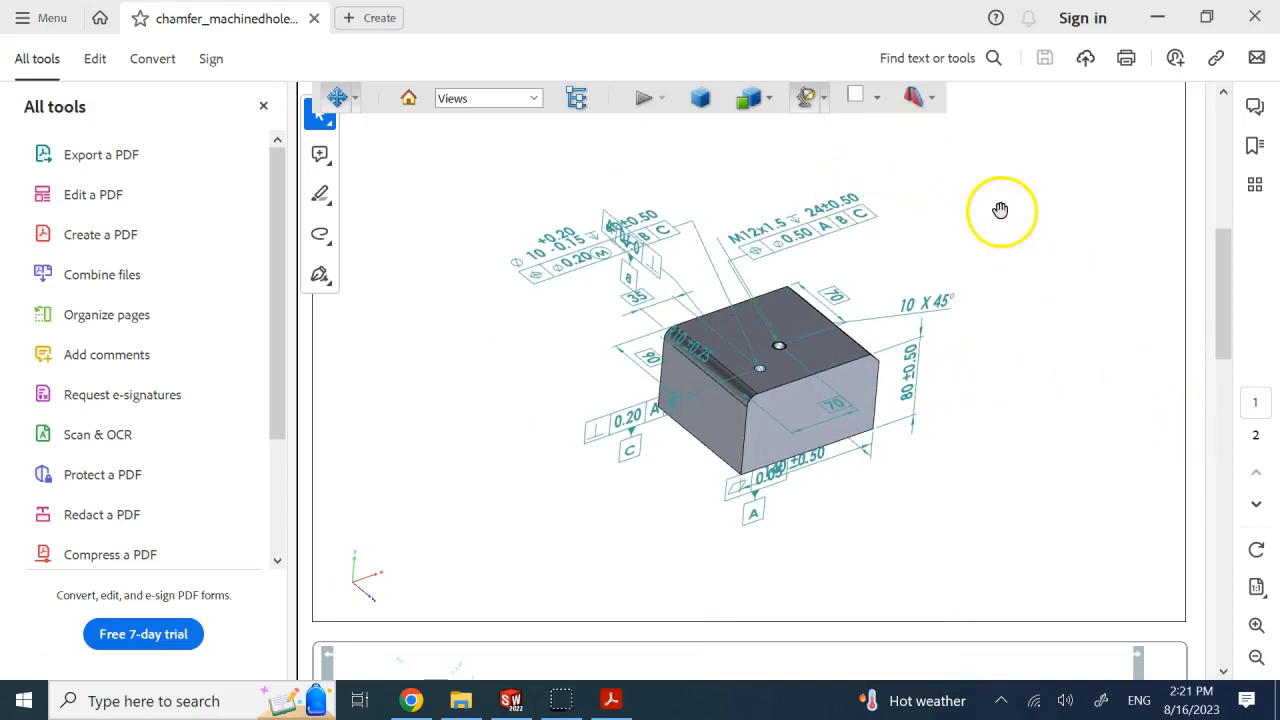
{"action": "scroll", "coordinate": [1000, 210], "scroll_direction": "up", "scroll_amount": 4}
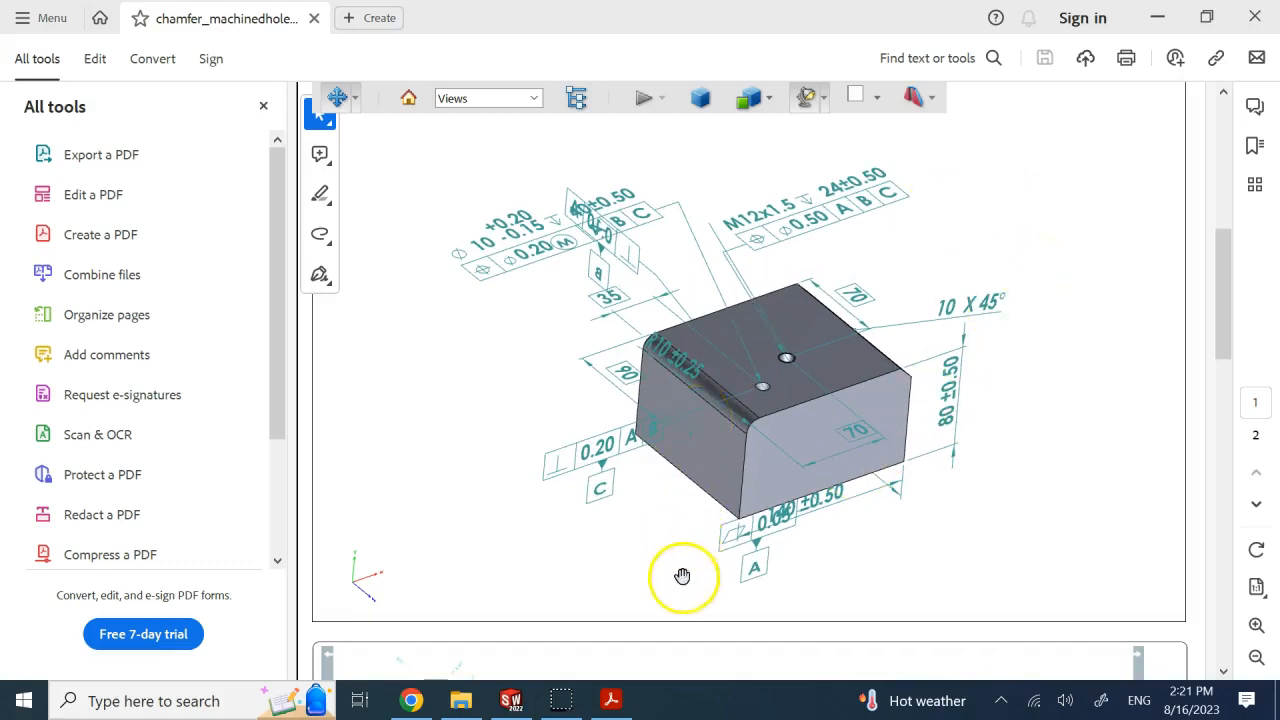
- Switch back to SOLIDWORKS, collapse the 3D Views thumbnails and hide the task pane to enlarge the modelling area
{"action": "left_click", "coordinate": [511, 700]}
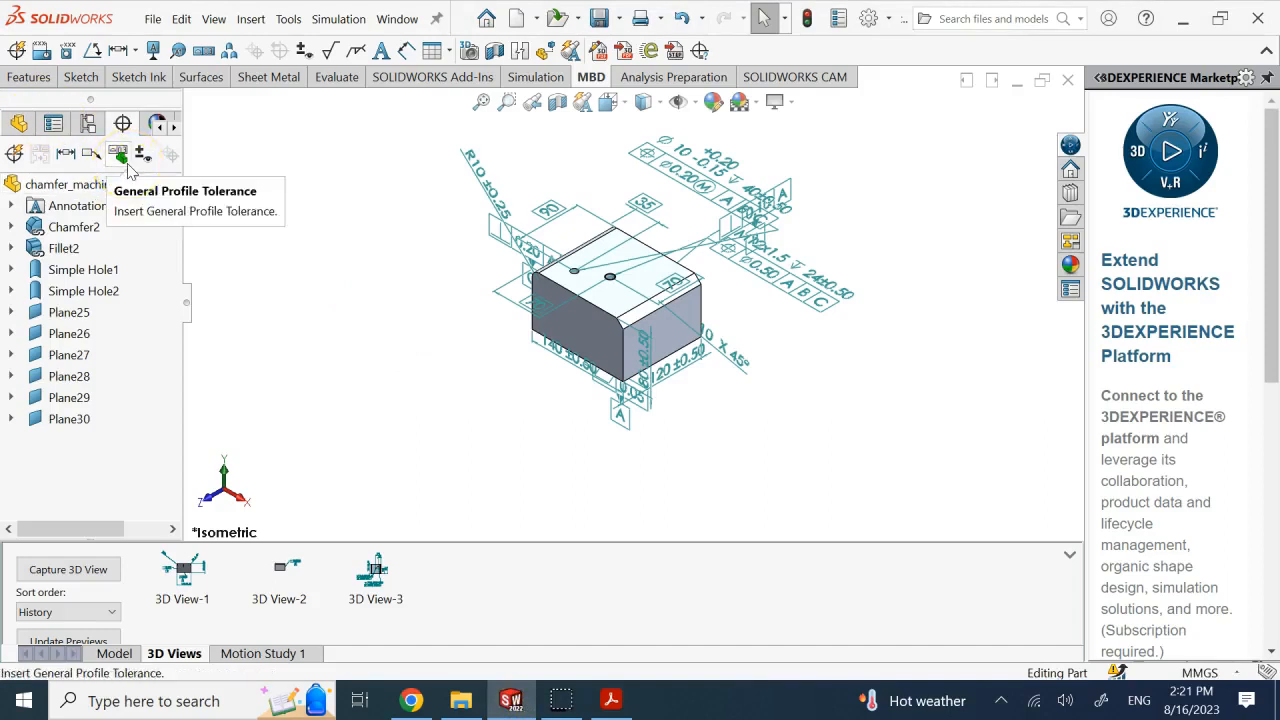
{"action": "left_click", "coordinate": [323, 222]}
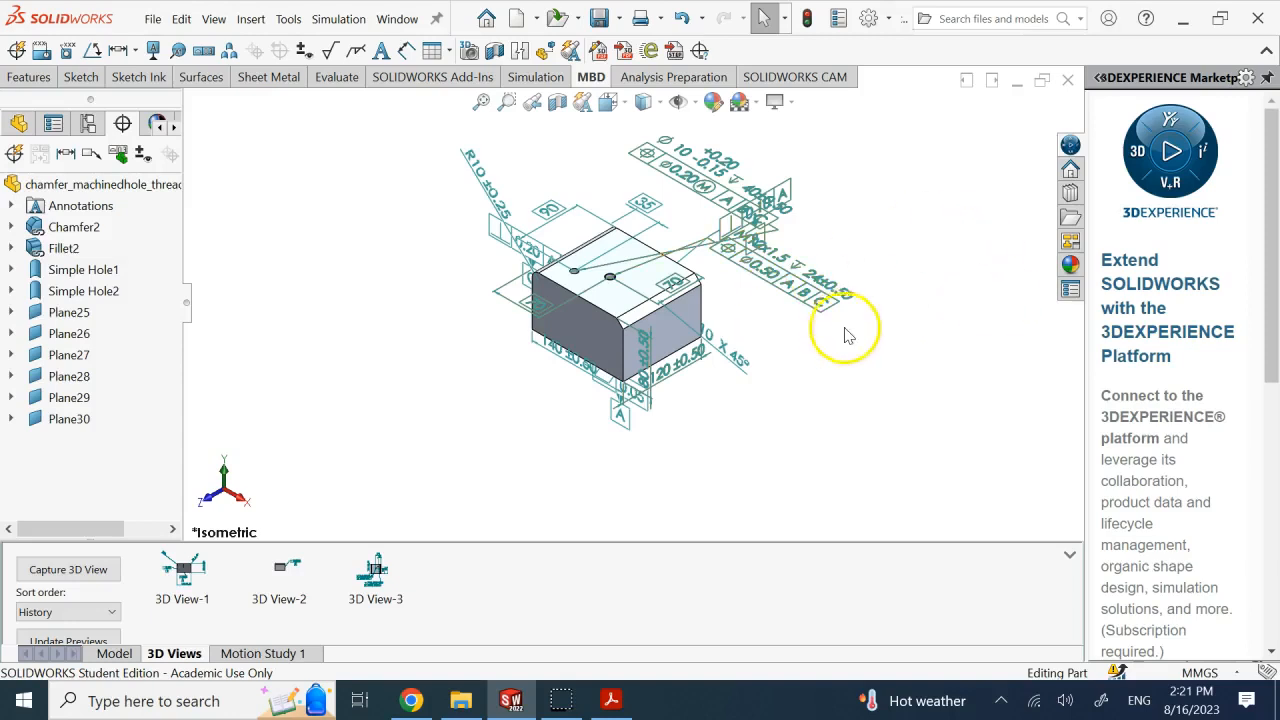
{"action": "left_click", "coordinate": [1069, 553]}
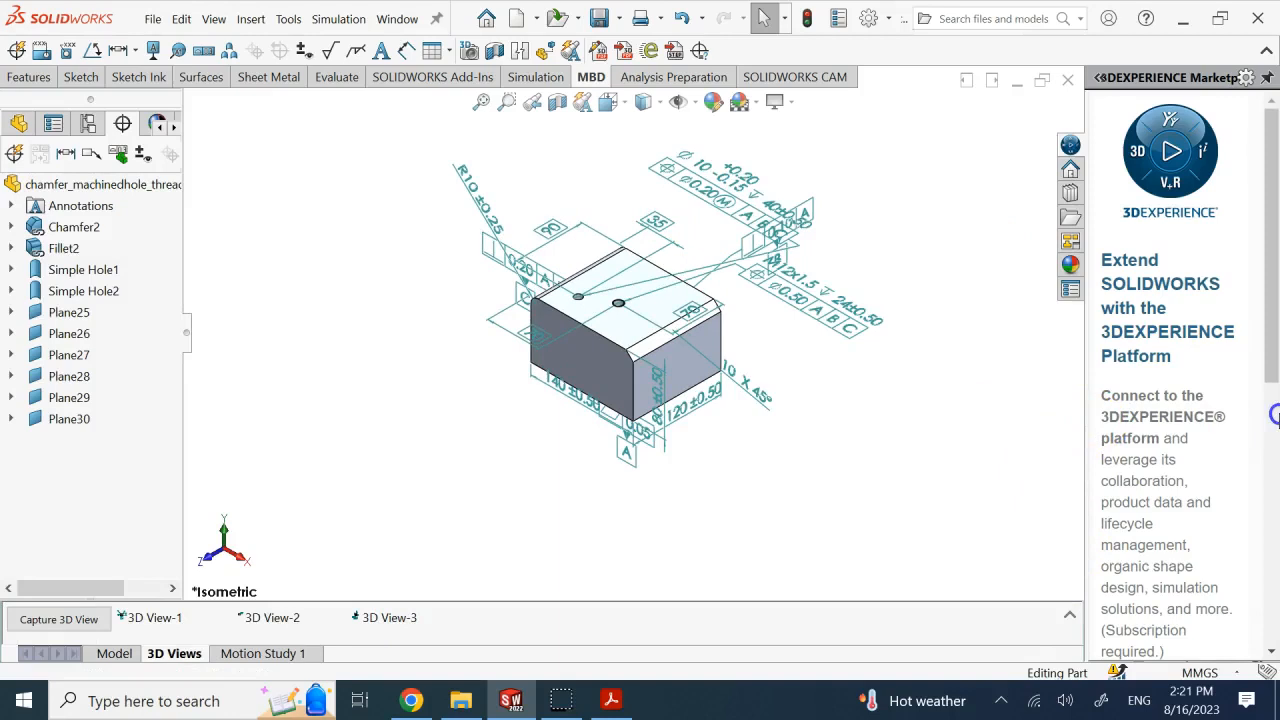
{"action": "left_click_drag", "start_coordinate": [1086, 437], "coordinate": [1279, 431]}
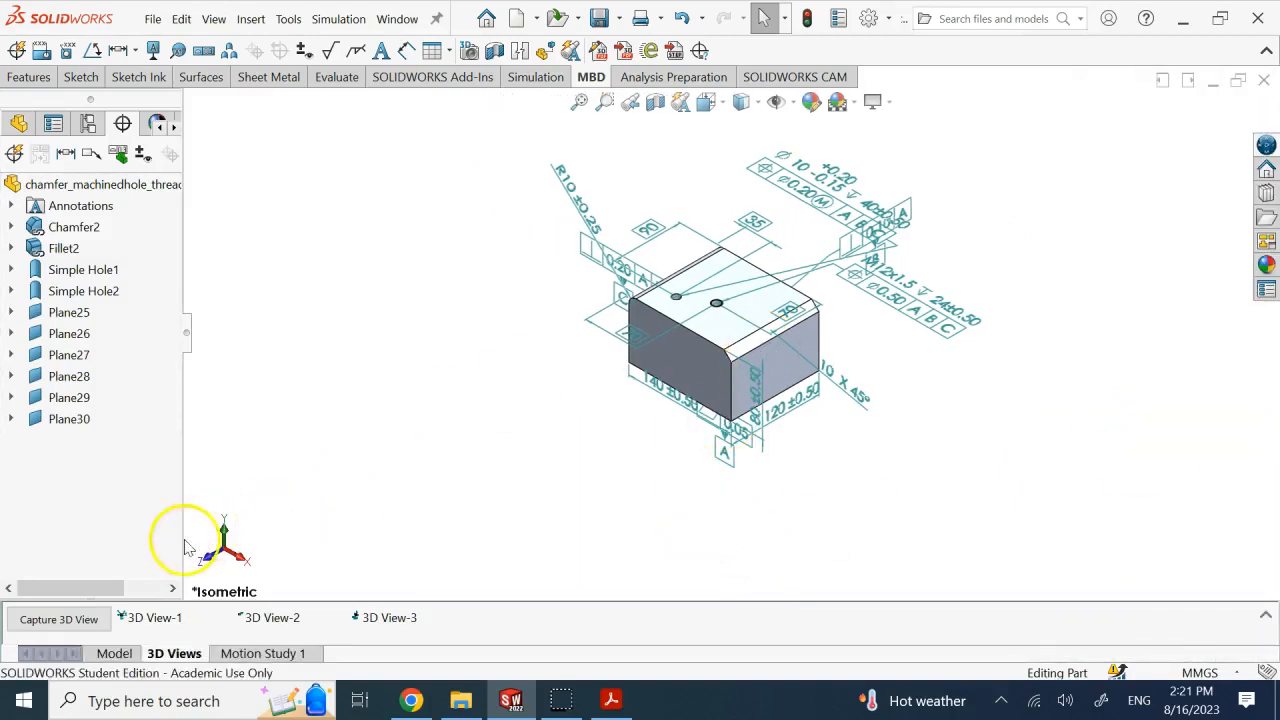